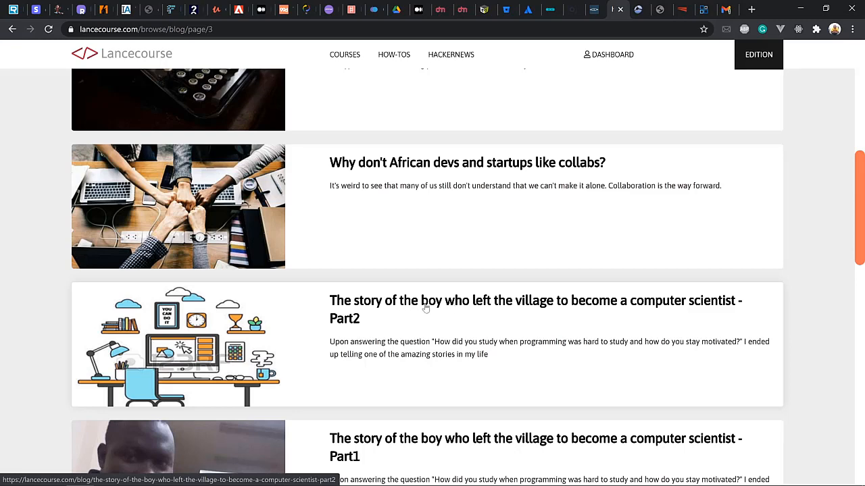
Scroll the Lancecourse blog down to the Part1 'story of the boy who left the village' post
scroll(408, 324, "down", 1)
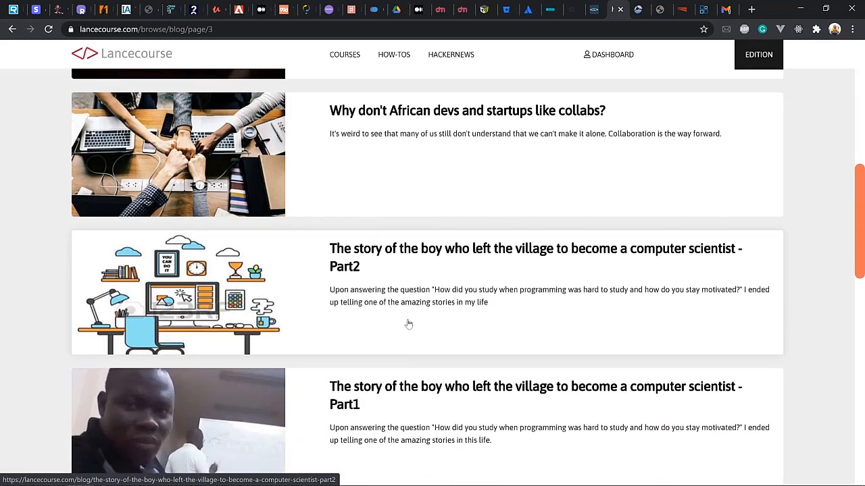
scroll(408, 324, "down", 1)
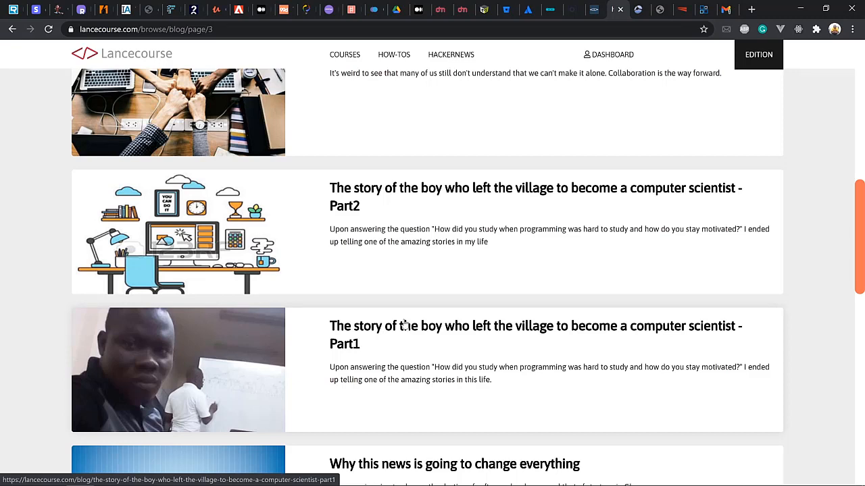
Search the Start menu for 'ill' and launch Adobe Illustrator CC 2017
key("super")
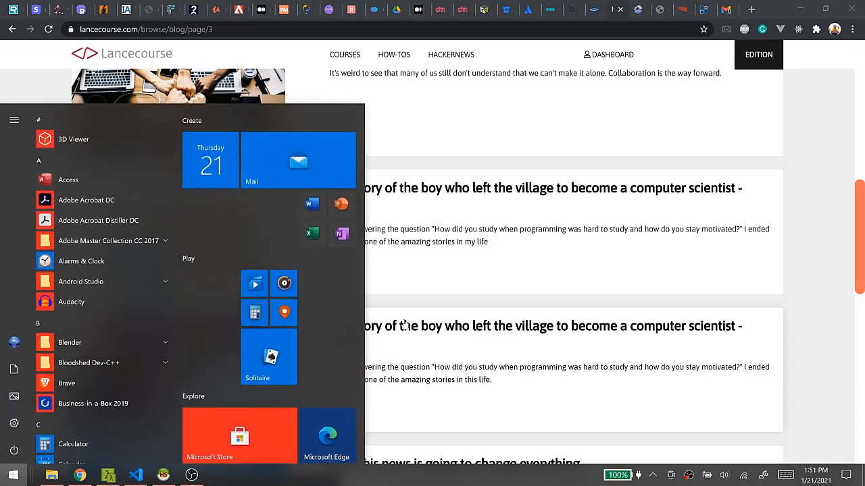
type("ill")
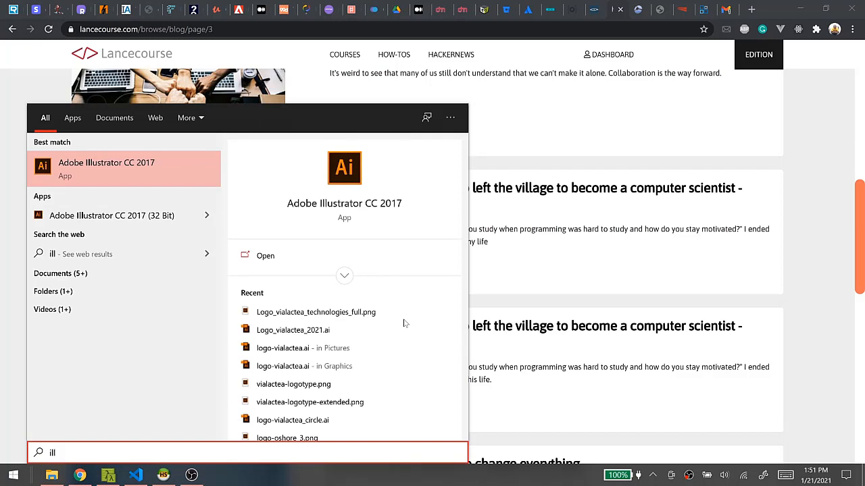
key("Return")
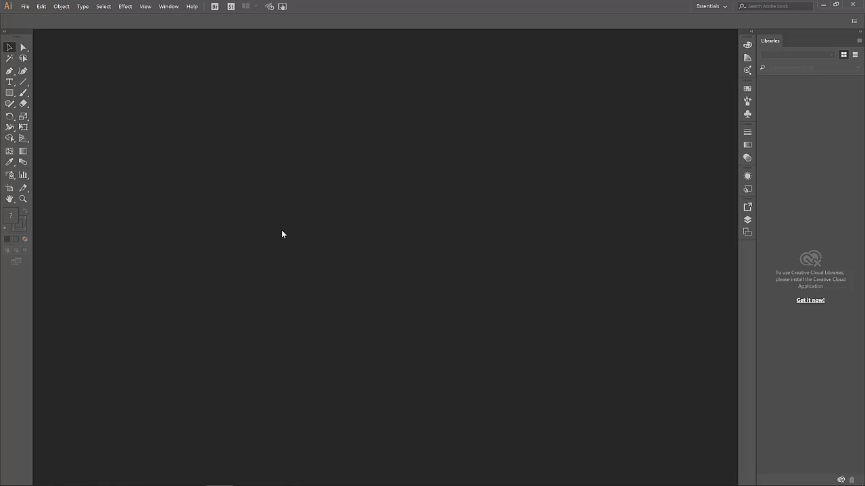
Open Illustrator's File menu to reach the New document command
left_click(24, 8)
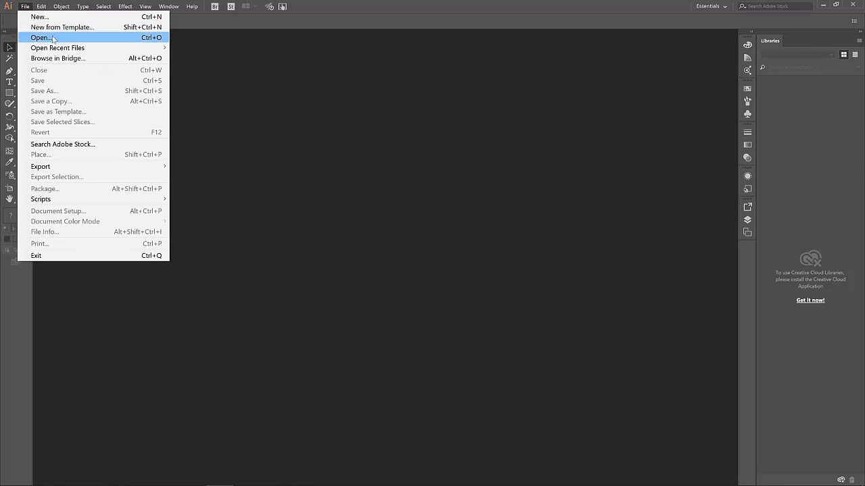
Start a new document with width and height 1024 pt and RGB Color mode, and create it
left_click(123, 17)
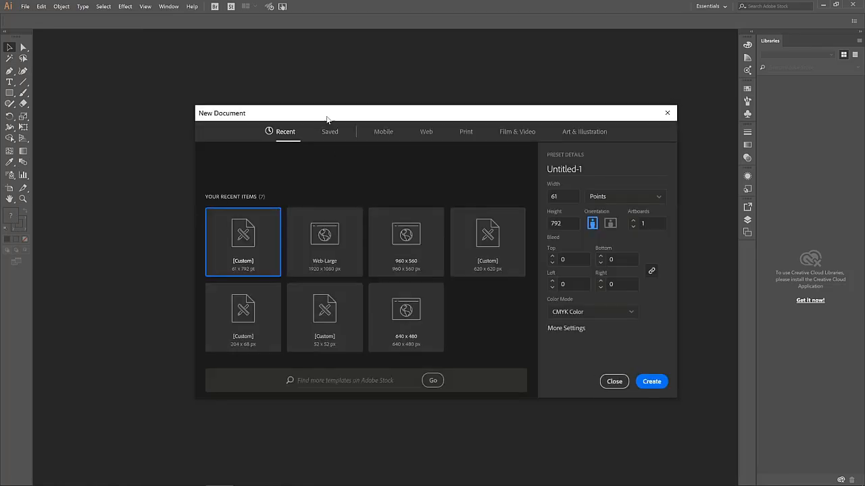
left_click_drag(327, 119, 282, 90)
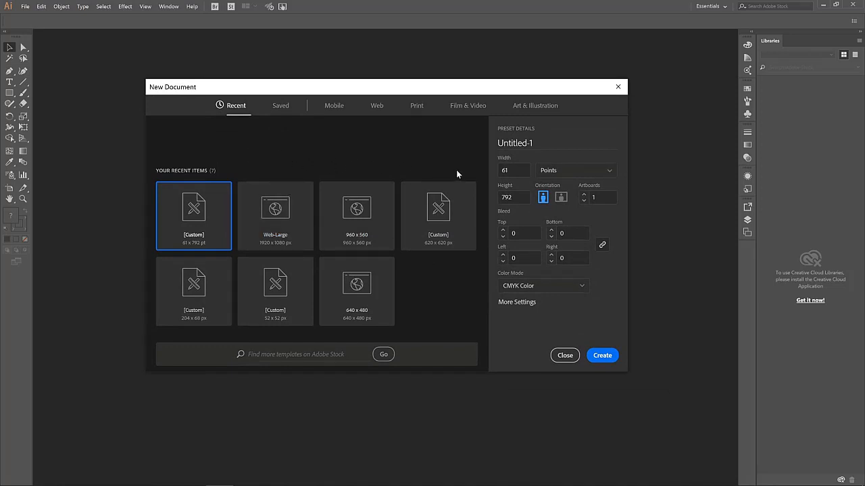
left_click(513, 170)
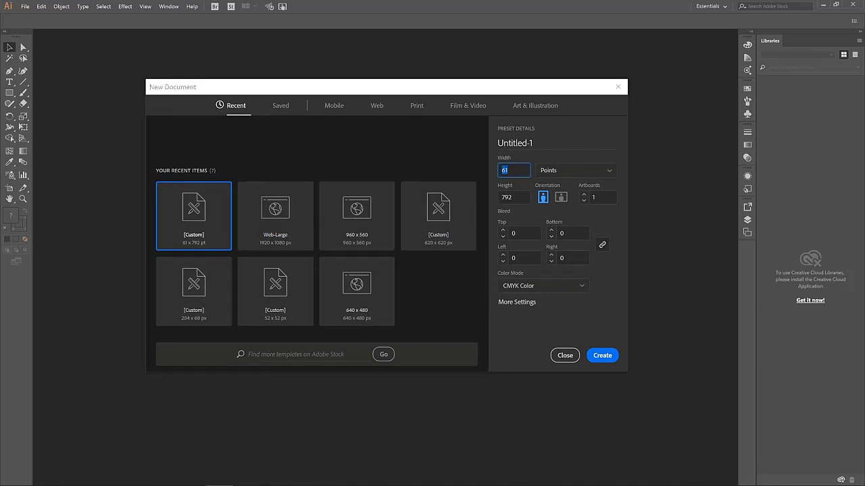
type("1024")
left_click(513, 197)
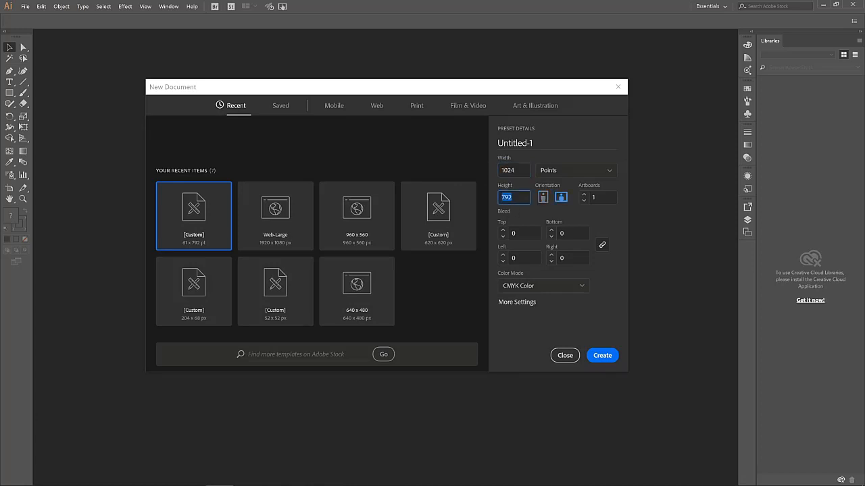
type("1024")
left_click(602, 356)
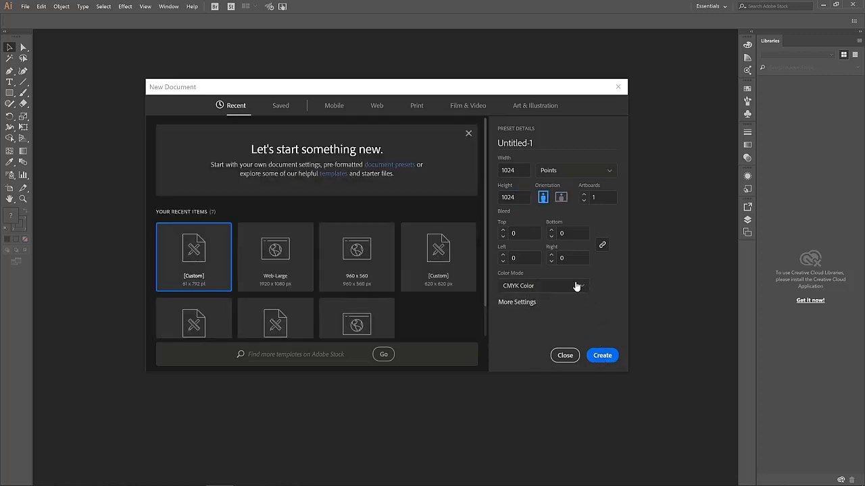
left_click(582, 286)
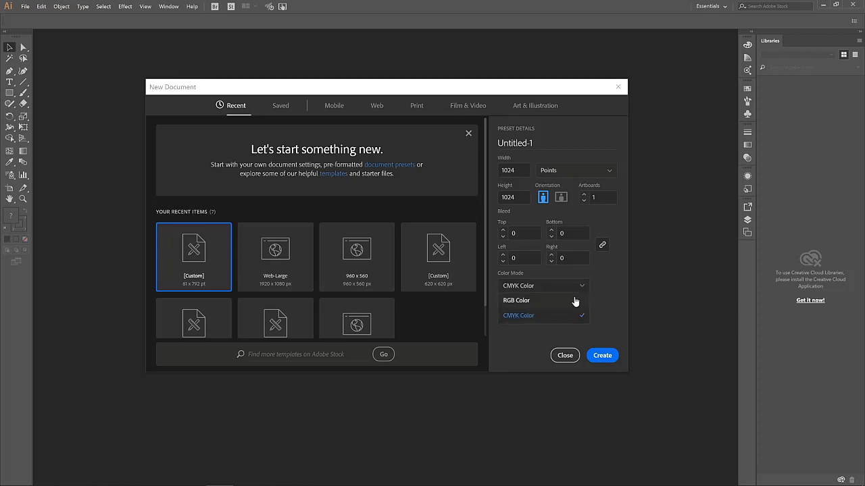
left_click(543, 304)
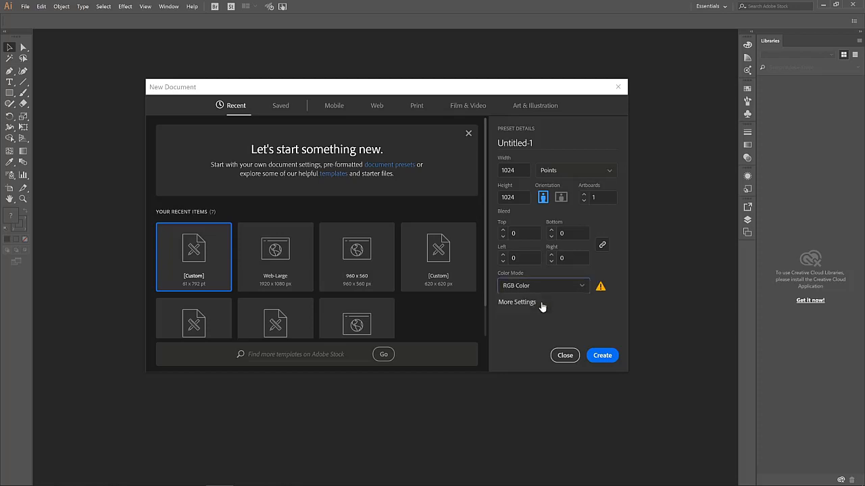
left_click(603, 356)
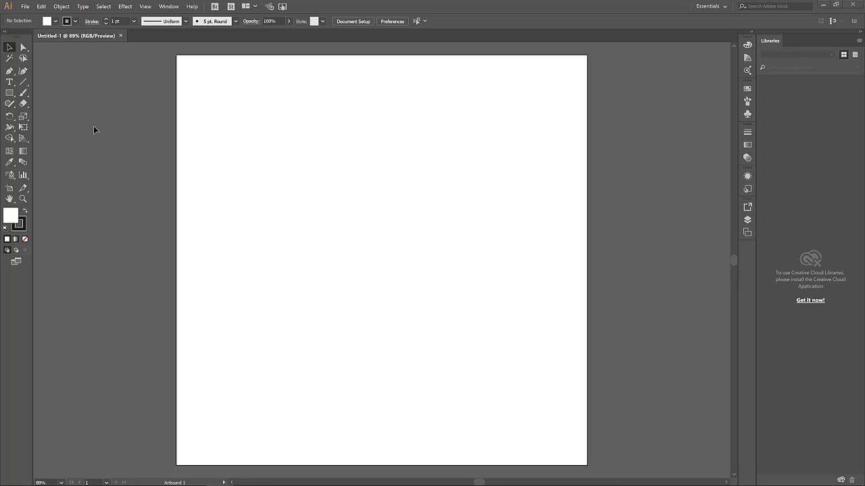
Select the Pencil Tool from the Shaper tool flyout in the toolbar
left_click(25, 95)
left_click(11, 105)
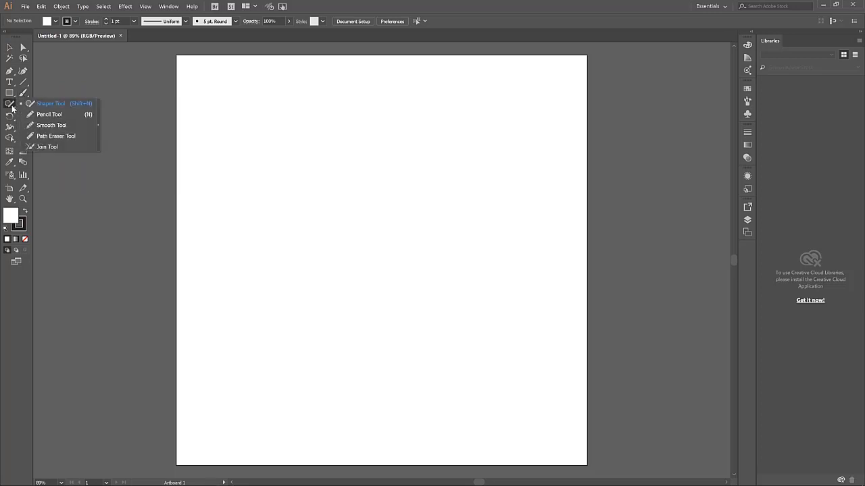
left_click(46, 114)
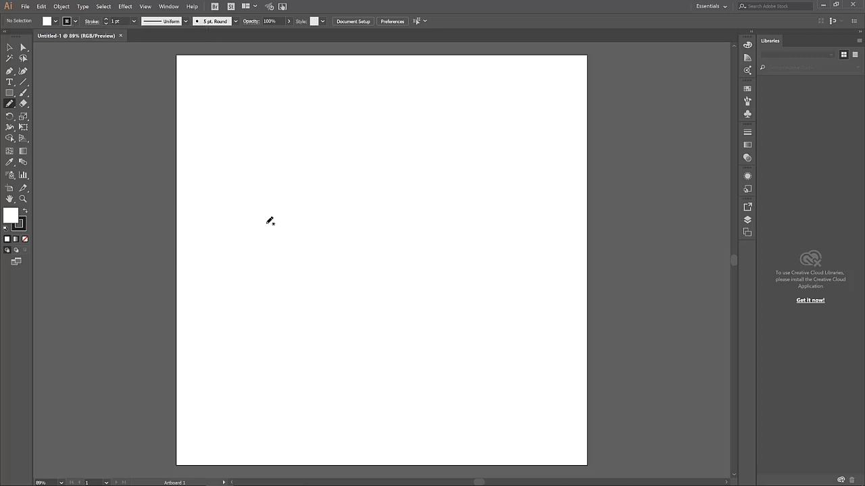
Draw a trial pencil curve on the artboard, then select it and delete it
mouse_move(265, 226)
left_mouse_down()
mouse_move(300, 192)
mouse_move(383, 156)
left_mouse_up()
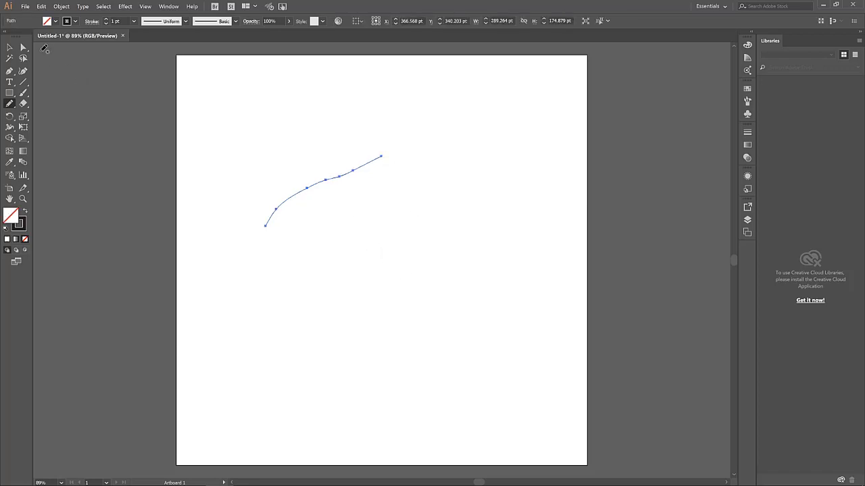
left_click(9, 49)
left_click(415, 259)
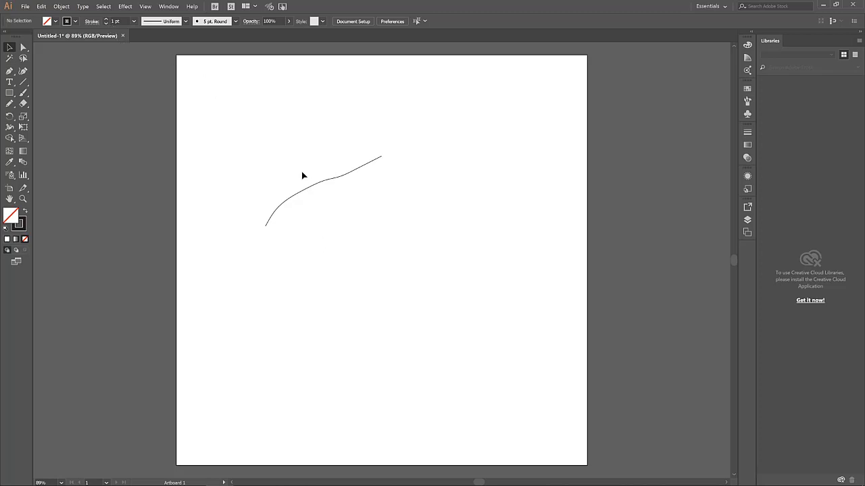
left_click_drag(323, 194, 287, 169)
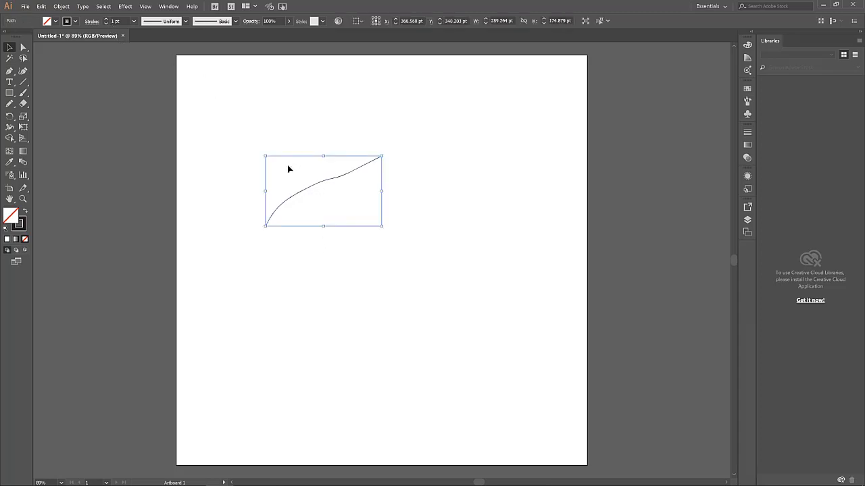
left_click(417, 241)
left_click_drag(374, 216, 293, 179)
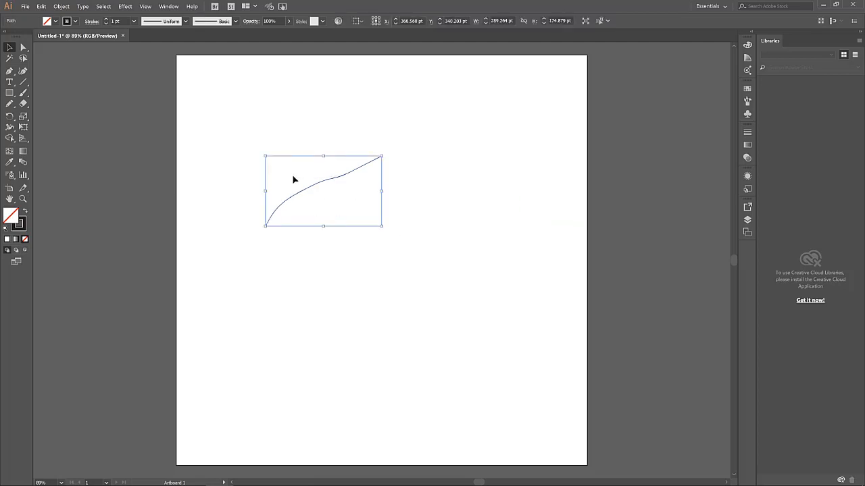
left_click(377, 220)
left_click(343, 174)
key("Delete")
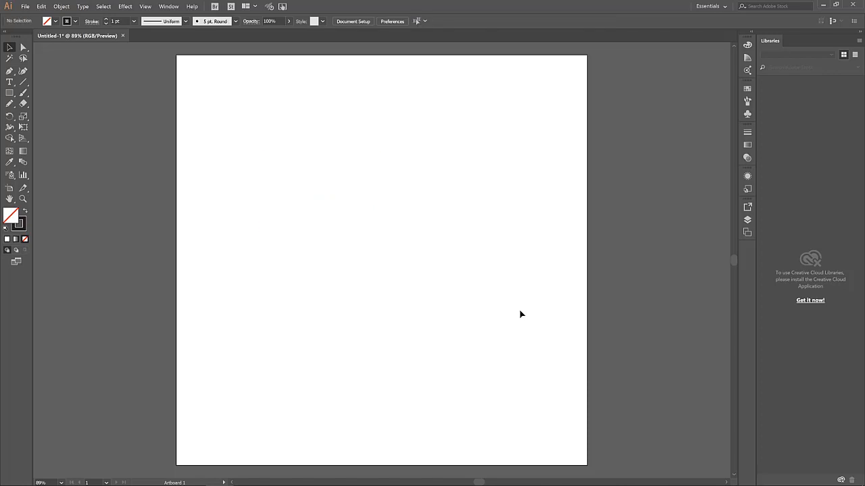
Choose the Paintbrush Tool from the brush flyout
left_click(23, 93)
left_click(26, 95)
left_click(53, 94)
Paint a wavy stroke across the upper artboard, then pencil a second wavy line below it
mouse_move(252, 202)
left_mouse_down()
mouse_move(276, 165)
mouse_move(290, 159)
mouse_move(318, 164)
mouse_move(329, 147)
mouse_move(374, 146)
mouse_move(398, 136)
left_mouse_up()
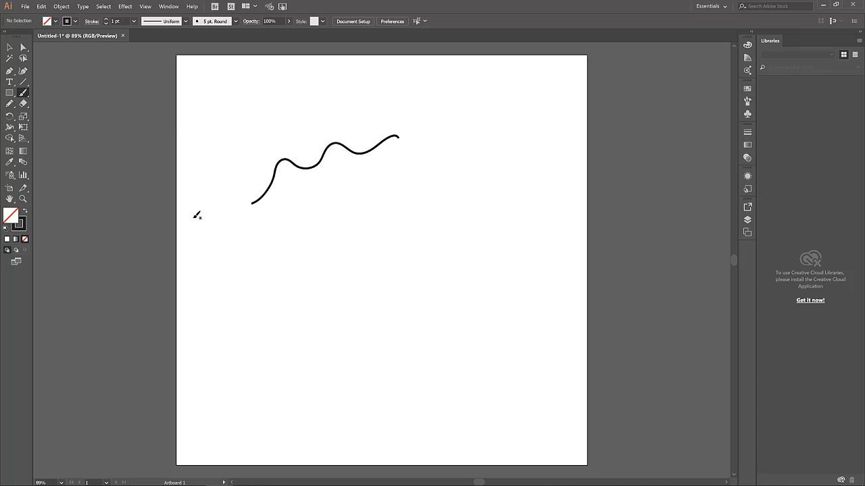
left_click(11, 106)
mouse_move(263, 219)
left_mouse_down()
mouse_move(282, 194)
mouse_move(316, 206)
mouse_move(426, 161)
left_mouse_up()
key("v")
left_click(346, 208)
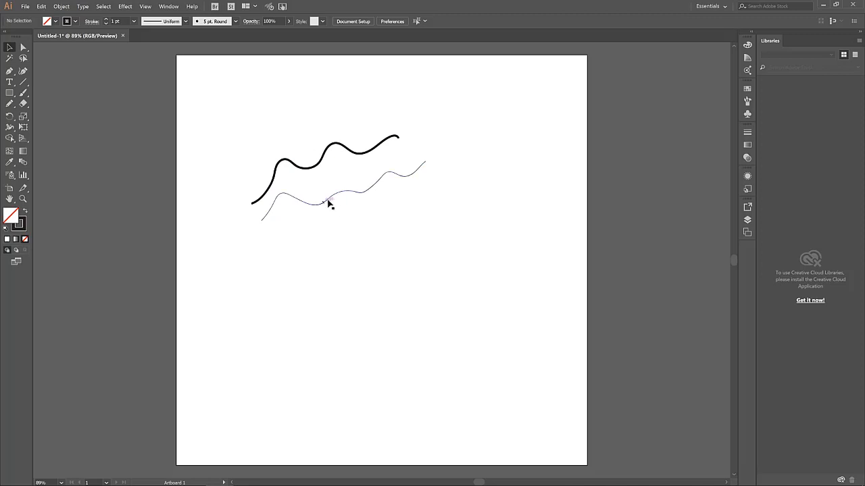
Raise the lower wavy line's stroke weight to 6 pt
left_click(358, 196)
left_click(389, 238)
left_click(338, 193)
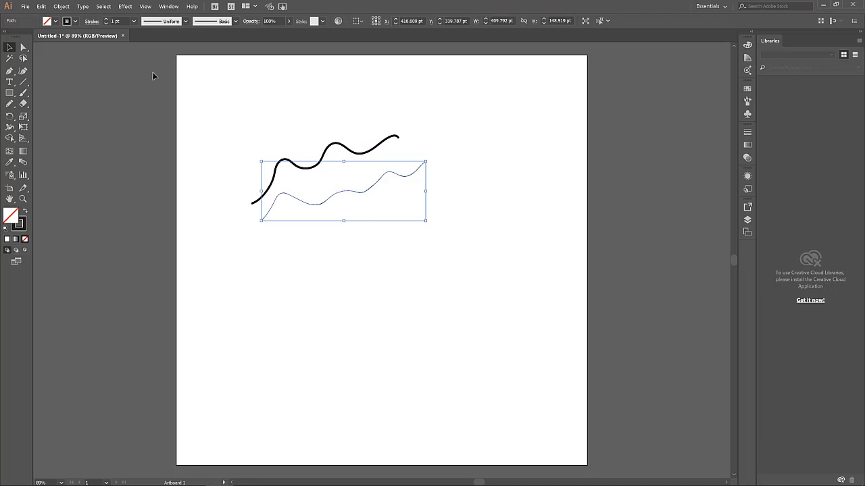
left_click(107, 19)
left_click(107, 19)
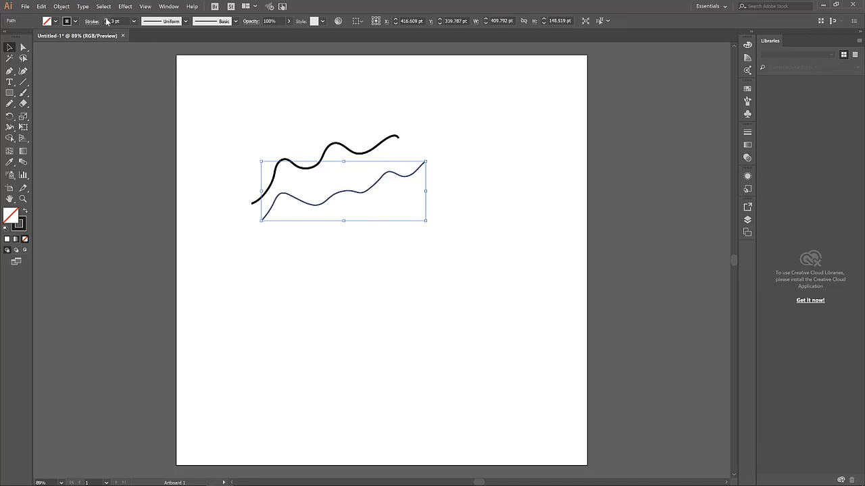
left_click(106, 19)
left_click(106, 19)
left_click(106, 19)
Marquee-select both wavy lines and delete them
left_click(354, 267)
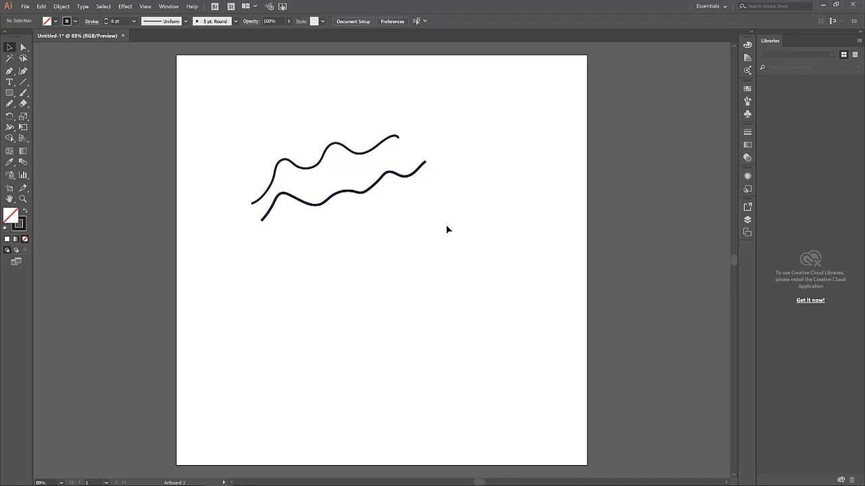
left_click_drag(446, 233, 283, 124)
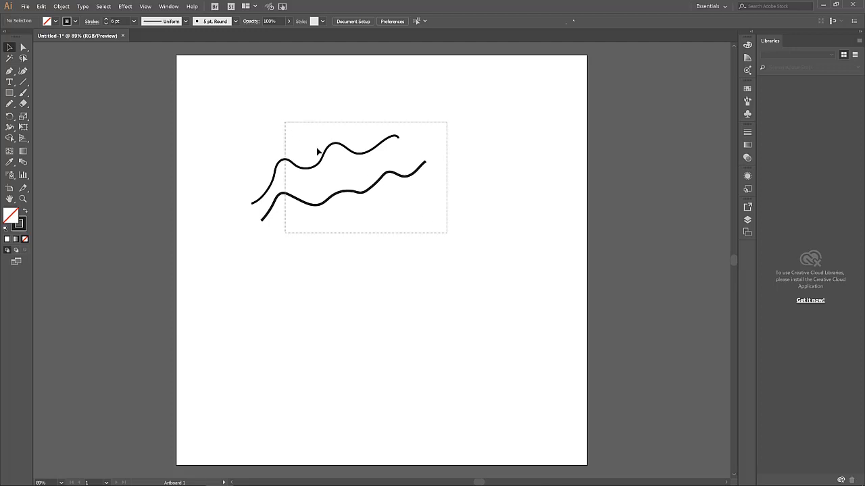
left_click_drag(318, 152, 318, 151)
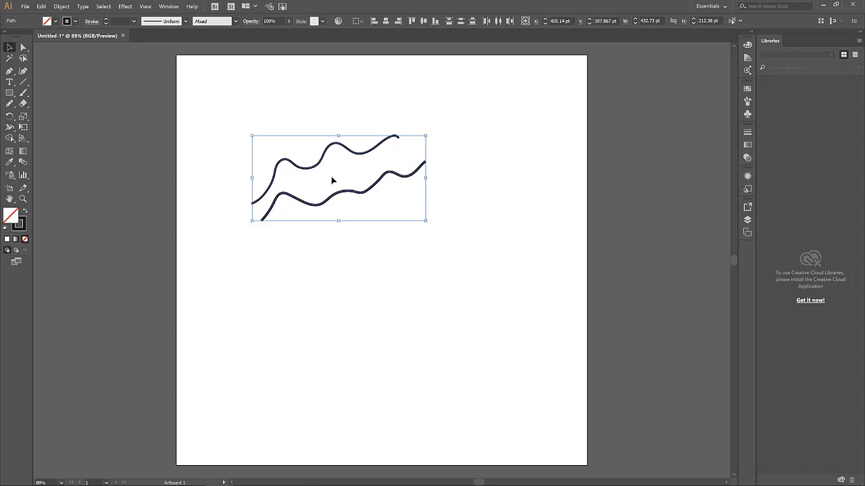
key("Delete")
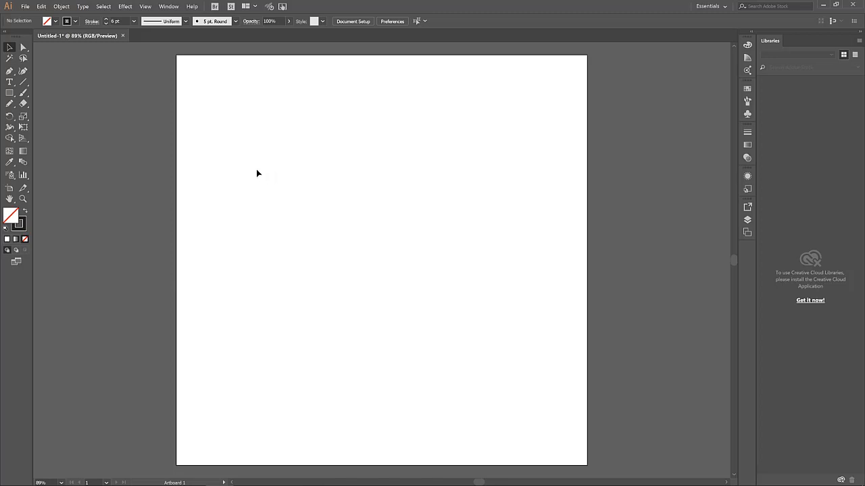
Pencil a long horizontal horizon line across the artboard and set its stroke to 2 pt
left_click(10, 105)
left_click_drag(208, 225, 562, 223)
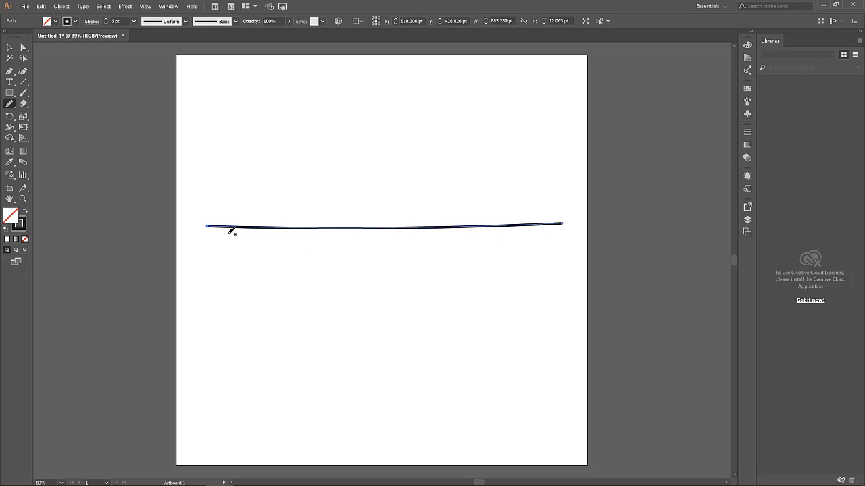
left_click(9, 47)
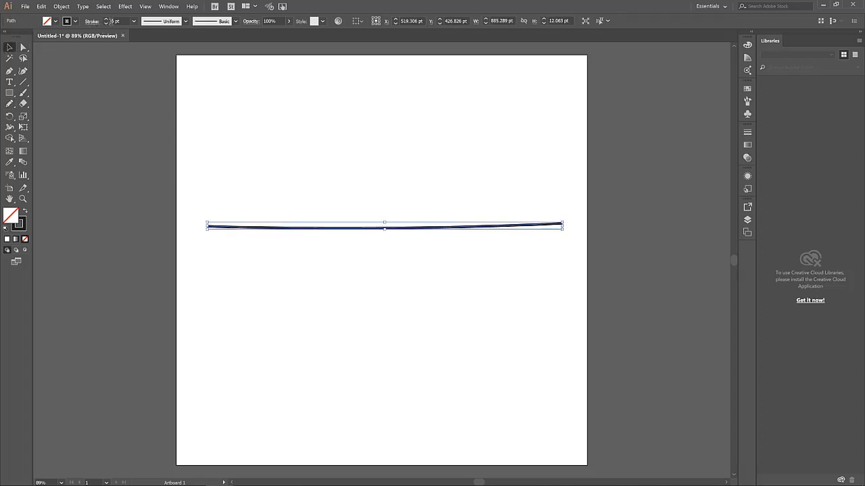
left_click(106, 23)
left_click(106, 23)
left_click(106, 23)
left_click(106, 23)
left_click(107, 23)
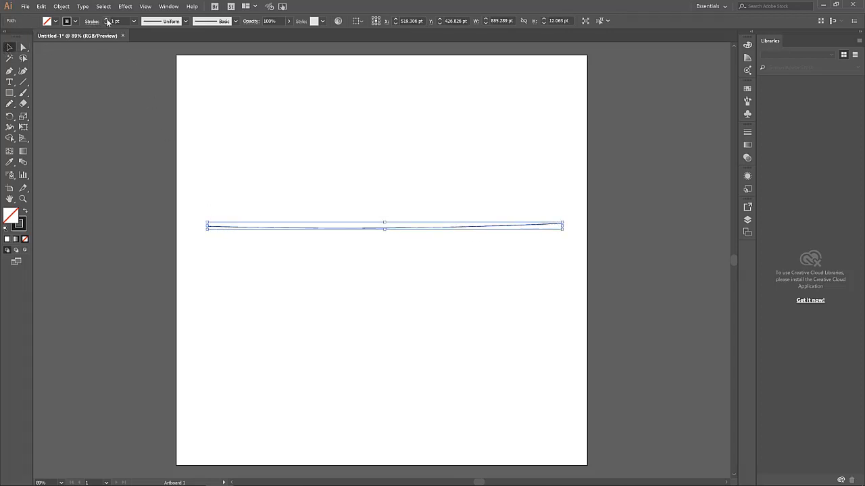
left_click(106, 19)
left_click(270, 182)
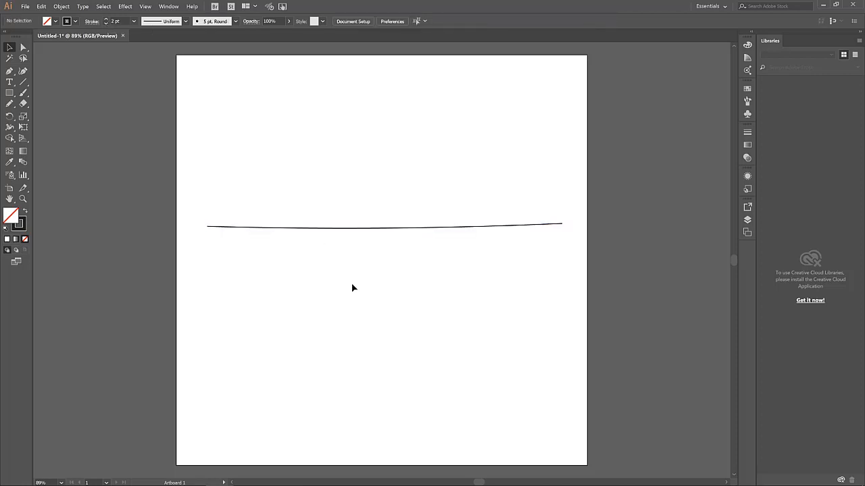
Draw a rounded rock outline rising from the middle of the horizon line, then deselect
left_click(9, 104)
mouse_move(325, 228)
left_mouse_down()
mouse_move(331, 181)
mouse_move(400, 167)
mouse_move(410, 194)
mouse_move(429, 200)
mouse_move(436, 226)
left_mouse_up()
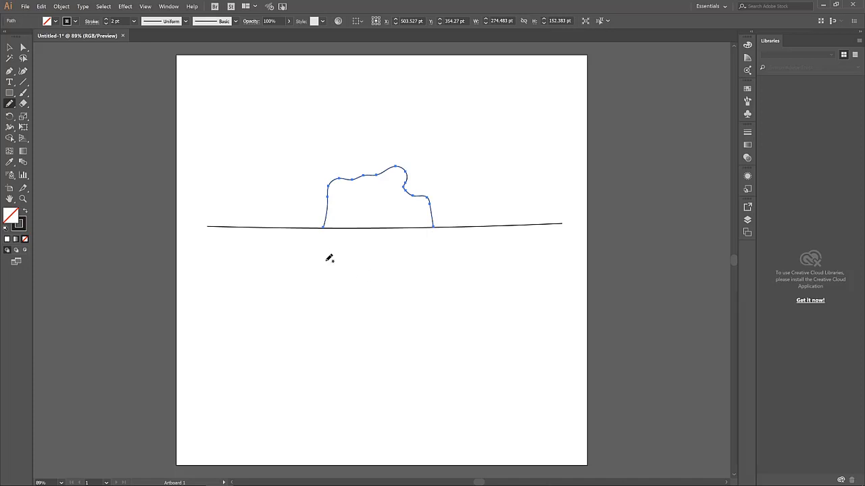
left_click(10, 47)
left_click(44, 110)
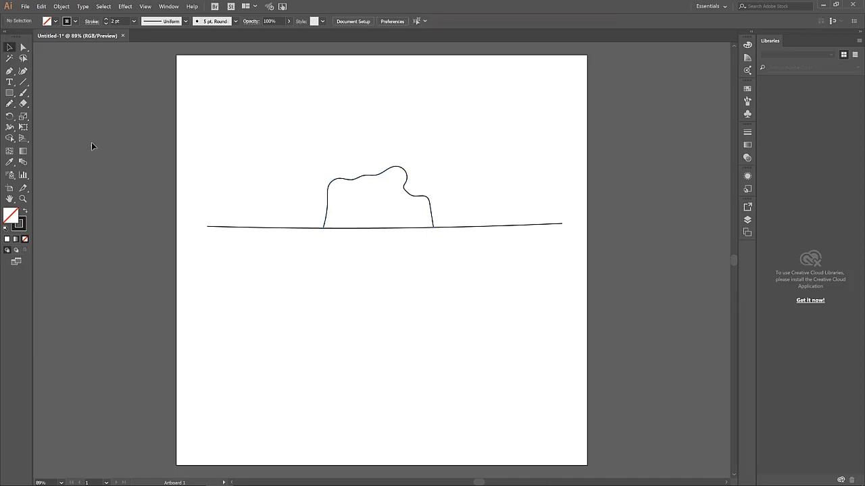
left_click(9, 94)
Draw a small circle near the top-right with orange fill and 0 pt stroke as a sun
left_click(9, 94)
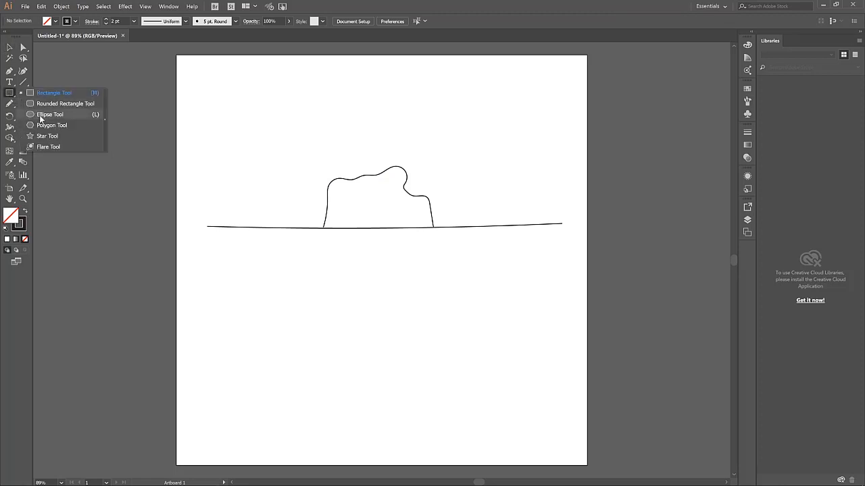
left_click(41, 115)
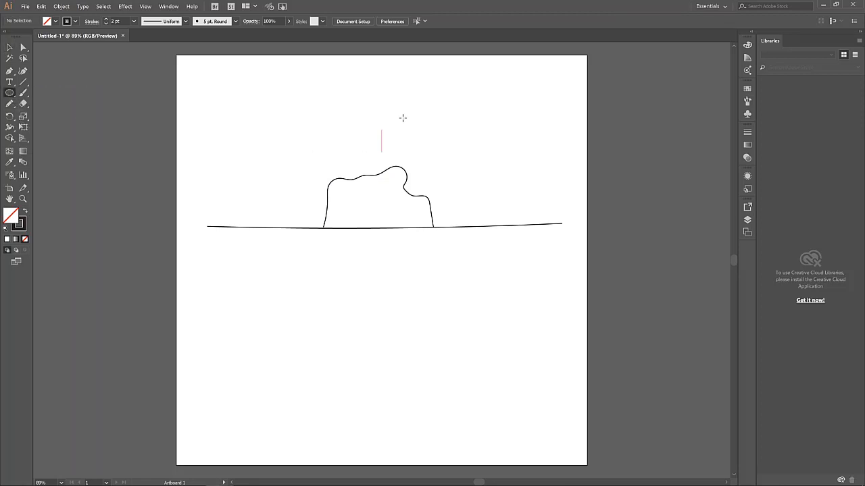
left_click_drag(516, 77, 526, 88)
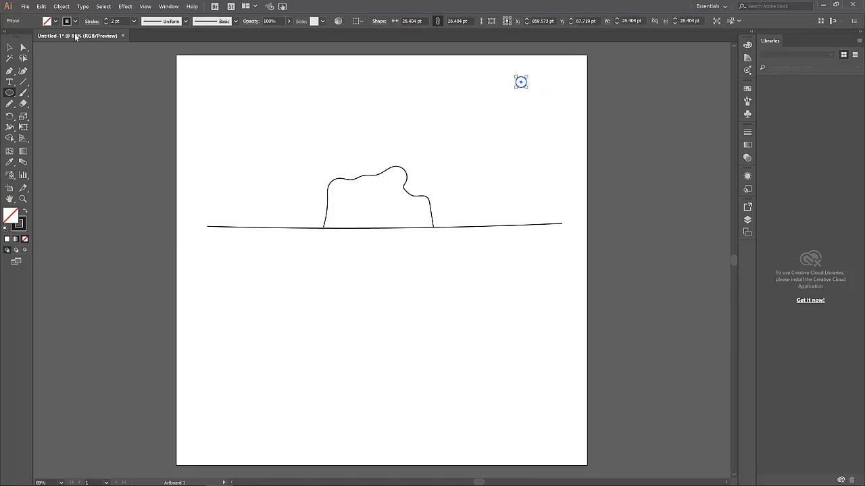
left_click(56, 21)
left_click(13, 55)
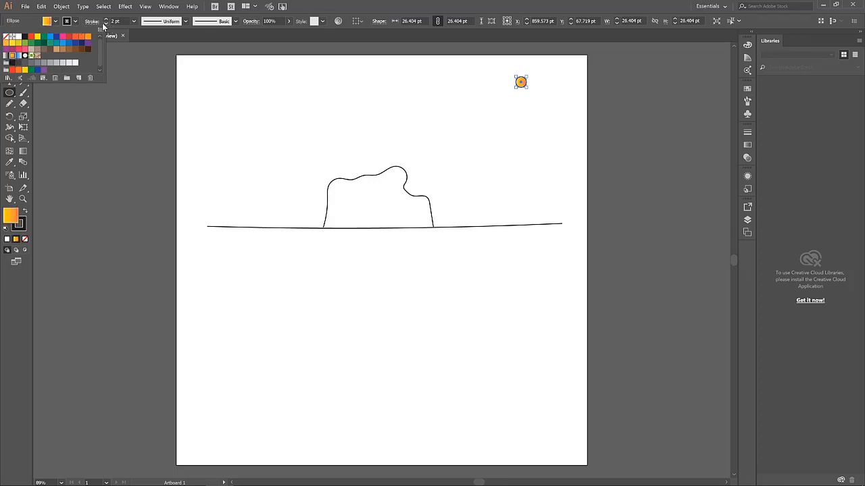
left_click(105, 24)
double_click(106, 23)
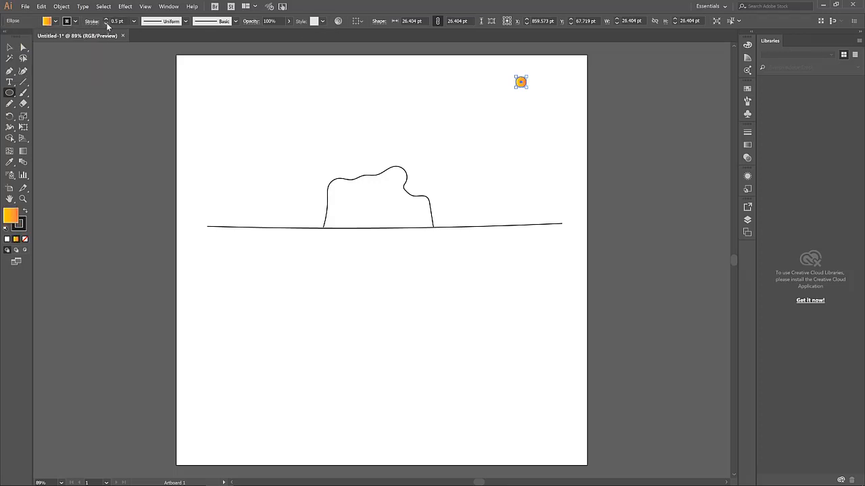
left_click(106, 23)
key("v")
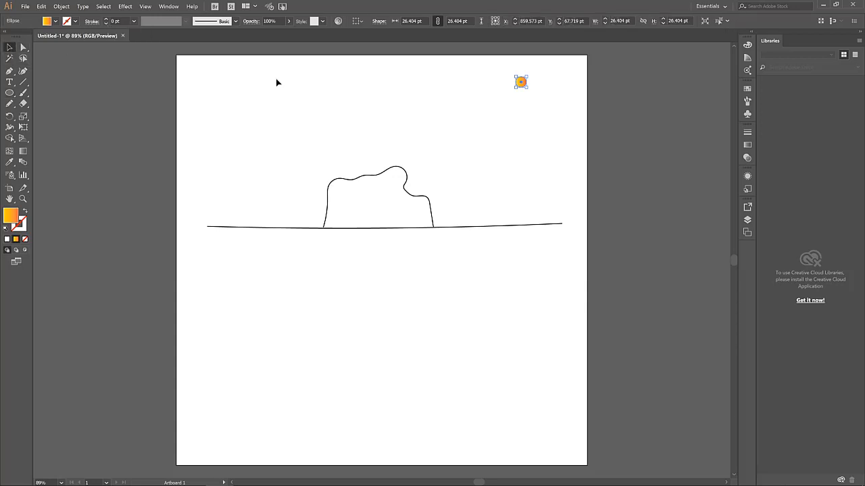
left_click(514, 134)
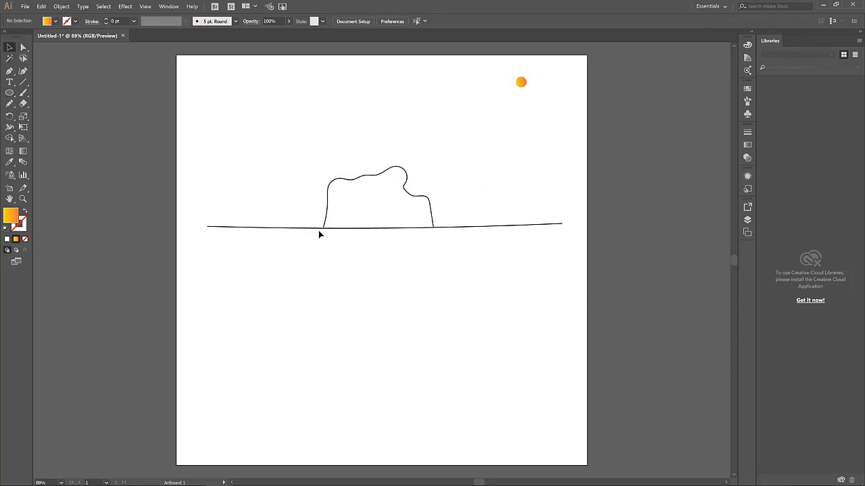
left_click(9, 104)
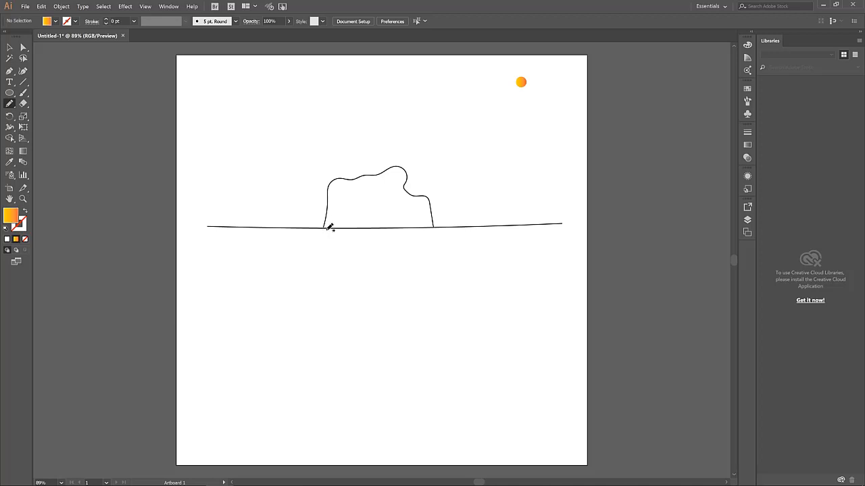
Pencil diagonal hatch strokes below the rock's left base and select them without the horizon
mouse_move(326, 230)
left_mouse_down()
mouse_move(301, 242)
mouse_move(283, 237)
mouse_move(301, 251)
mouse_move(280, 265)
left_mouse_up()
left_click(8, 48)
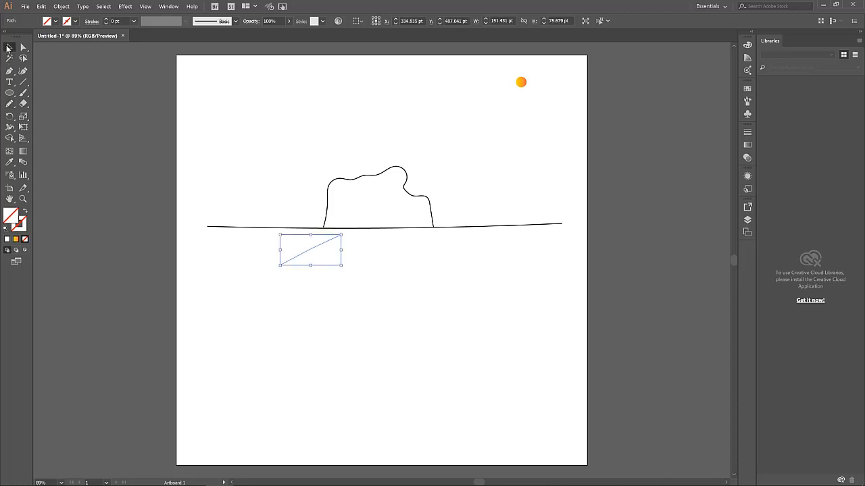
left_click(352, 286)
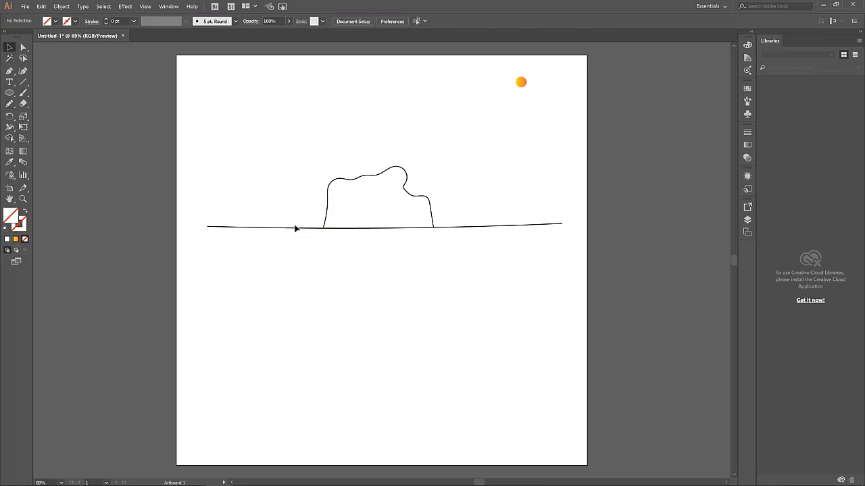
left_click_drag(281, 203, 314, 271)
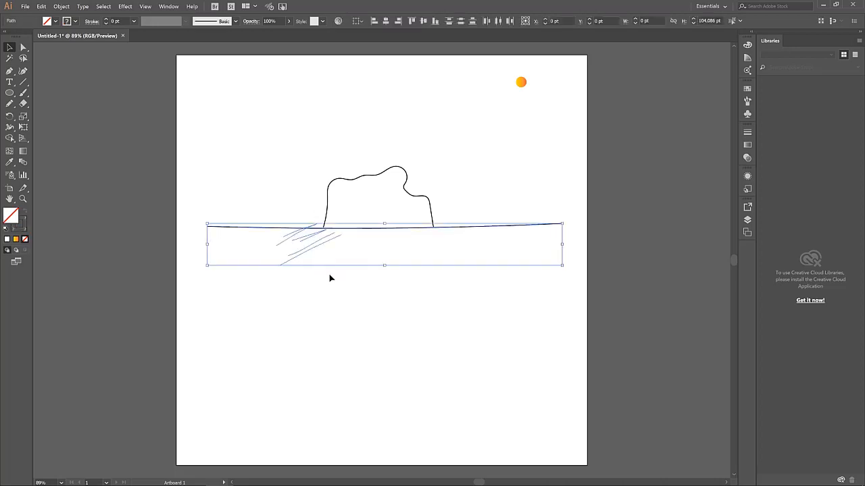
left_click(230, 228, "shift")
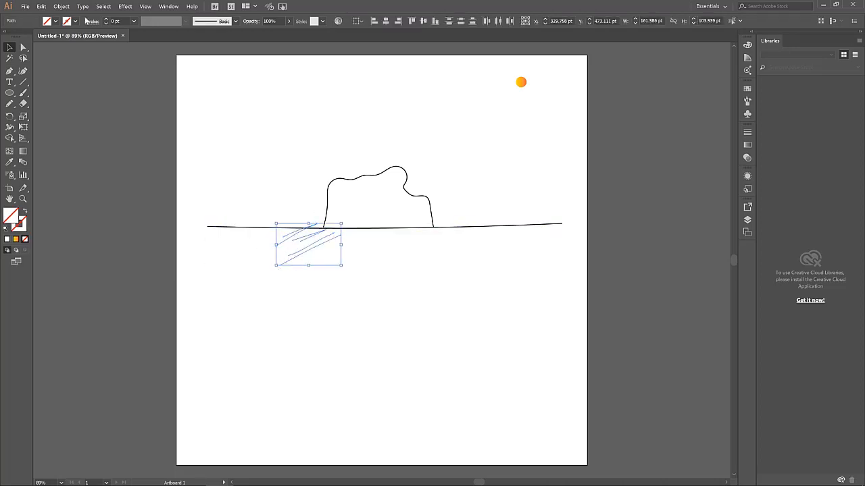
Give the hatch strokes a black 4 pt stroke, then deselect
left_click(106, 21)
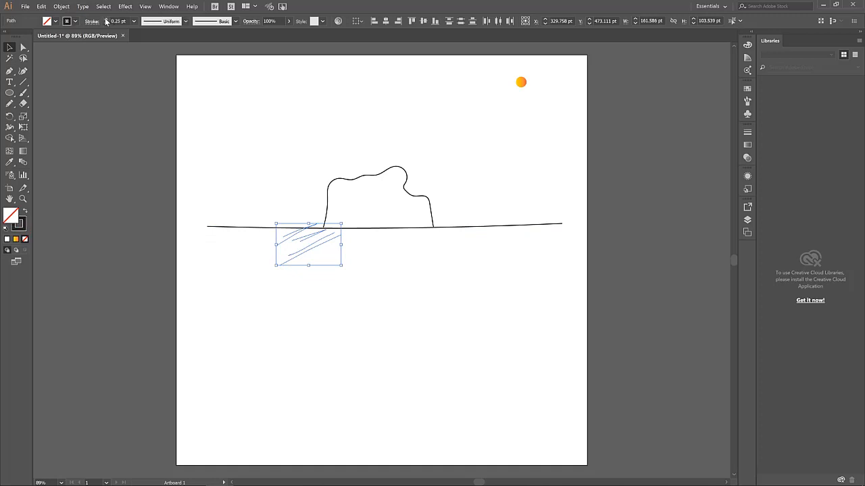
left_click(106, 21)
left_click(106, 21)
left_click(106, 21)
left_click(106, 20)
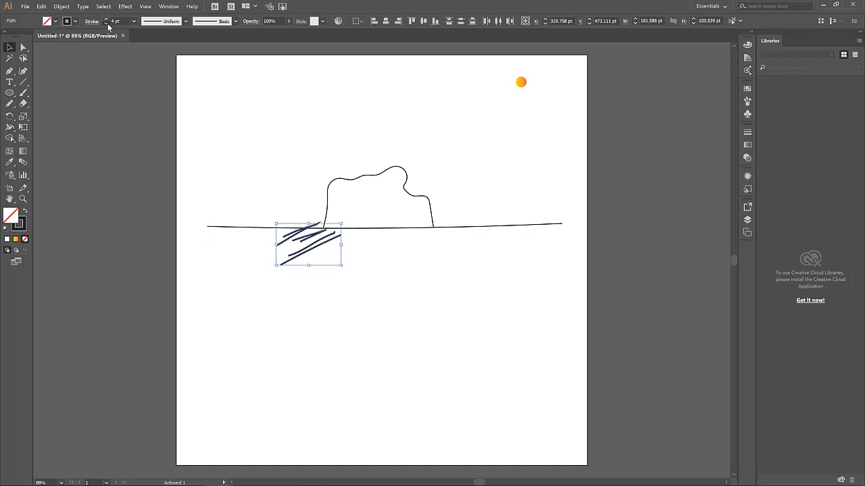
left_click(108, 25)
left_click(107, 25)
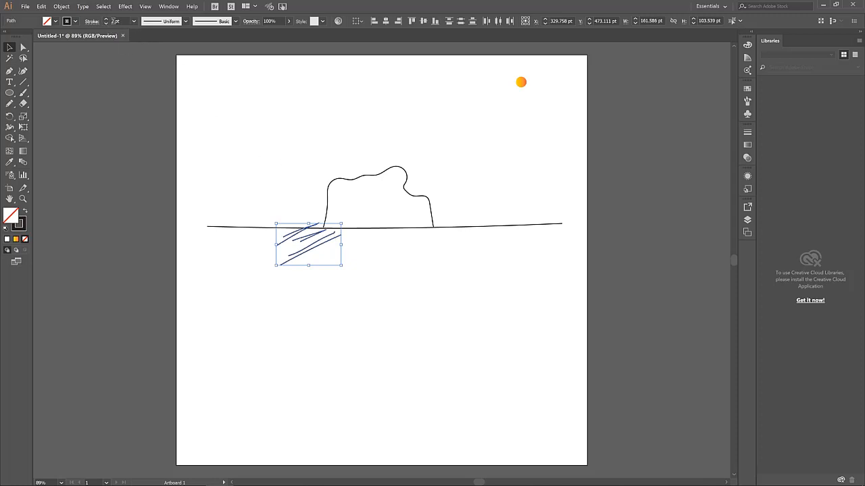
left_click(108, 21)
left_click(108, 21)
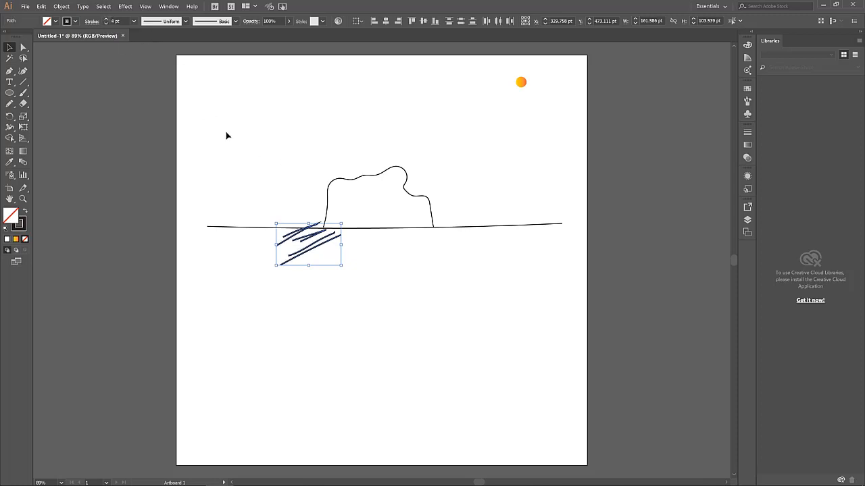
left_click(231, 134)
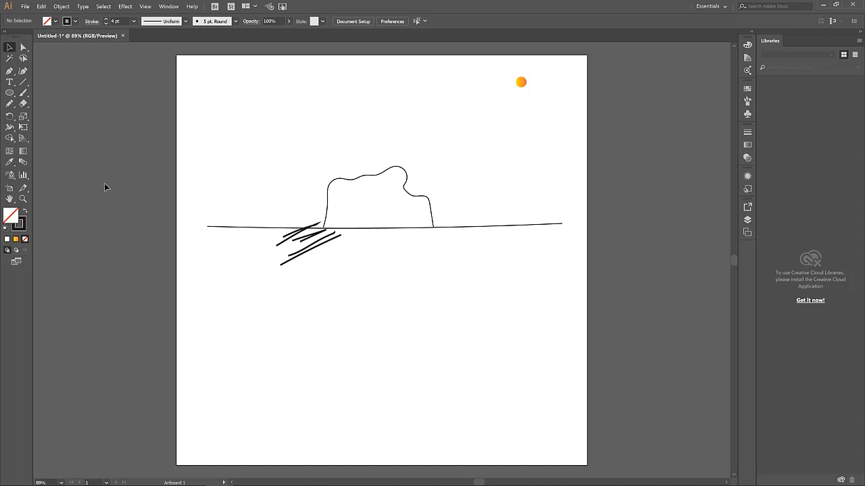
Draw dense pencil hatch strokes below the horizon to the left of the rock
left_click(9, 104)
left_click_drag(321, 226, 301, 239)
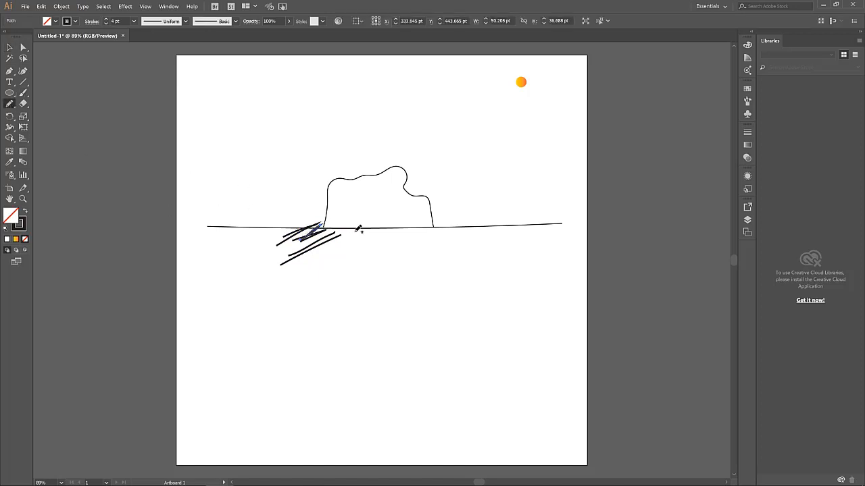
mouse_move(355, 231)
left_mouse_down()
mouse_move(293, 245)
mouse_move(274, 231)
mouse_move(281, 234)
left_mouse_up()
mouse_move(323, 216)
left_mouse_down()
mouse_move(269, 233)
mouse_move(273, 241)
left_mouse_up()
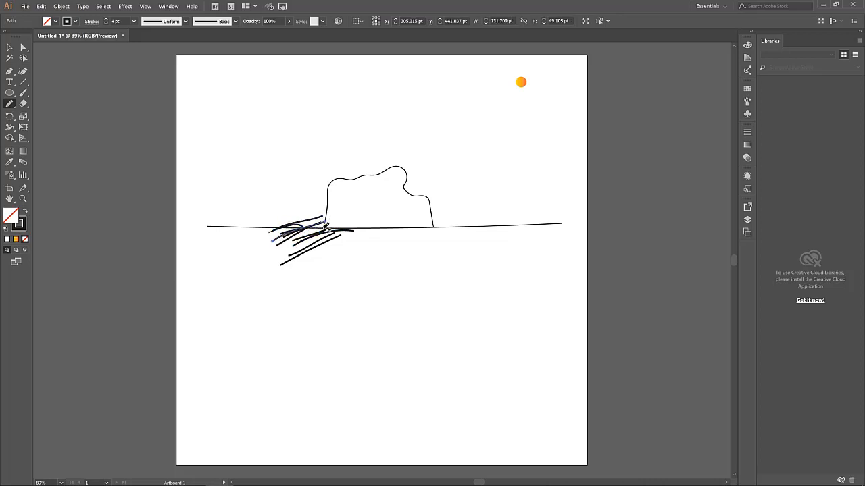
mouse_move(323, 230)
left_mouse_down()
mouse_move(280, 243)
mouse_move(277, 258)
left_mouse_up()
mouse_move(366, 233)
left_mouse_down()
mouse_move(299, 242)
mouse_move(281, 251)
mouse_move(303, 253)
mouse_move(282, 265)
left_mouse_up()
left_click_drag(350, 248, 289, 255)
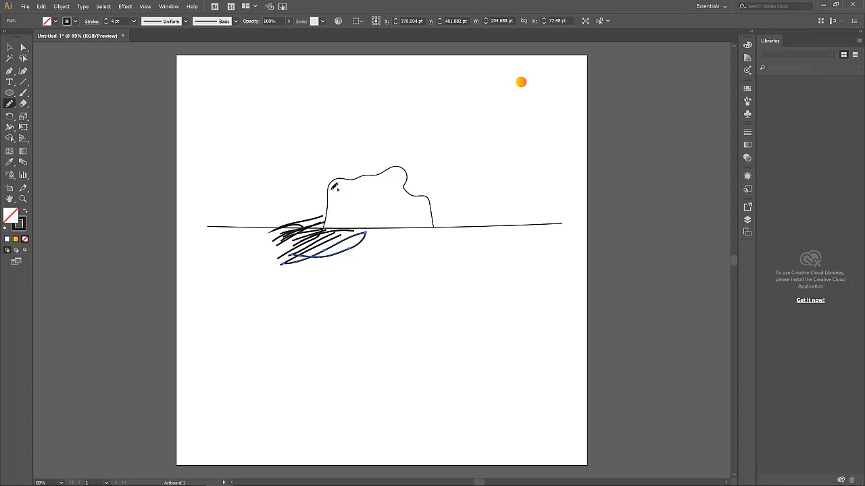
Shade down the rock's left edge and undo the stray short strokes inside the rock
mouse_move(334, 187)
left_mouse_down()
mouse_move(328, 223)
mouse_move(331, 188)
mouse_move(341, 183)
mouse_move(330, 188)
mouse_move(347, 179)
mouse_move(334, 182)
mouse_move(394, 168)
mouse_move(329, 184)
mouse_move(323, 224)
mouse_move(336, 194)
mouse_move(325, 227)
mouse_move(343, 178)
mouse_move(402, 170)
mouse_move(398, 179)
mouse_move(400, 166)
mouse_move(385, 175)
mouse_move(401, 166)
mouse_move(392, 165)
mouse_move(330, 182)
mouse_move(325, 200)
mouse_move(331, 182)
mouse_move(398, 163)
mouse_move(358, 182)
left_mouse_up()
left_click_drag(378, 221, 337, 225)
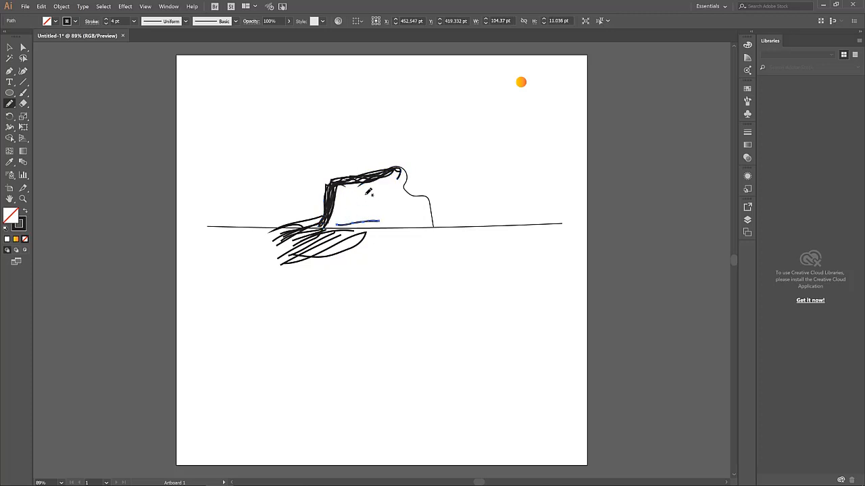
left_click_drag(364, 196, 346, 212)
mouse_move(343, 203)
left_mouse_down()
mouse_move(366, 198)
mouse_move(327, 219)
left_mouse_up()
left_click_drag(356, 201, 340, 221)
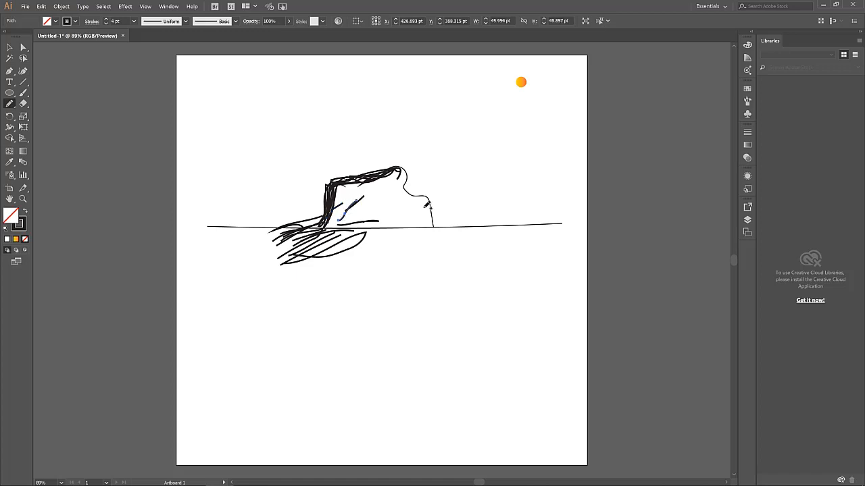
key("ctrl+z")
key("ctrl+z")
key("ctrl+z")
key("ctrl+z")
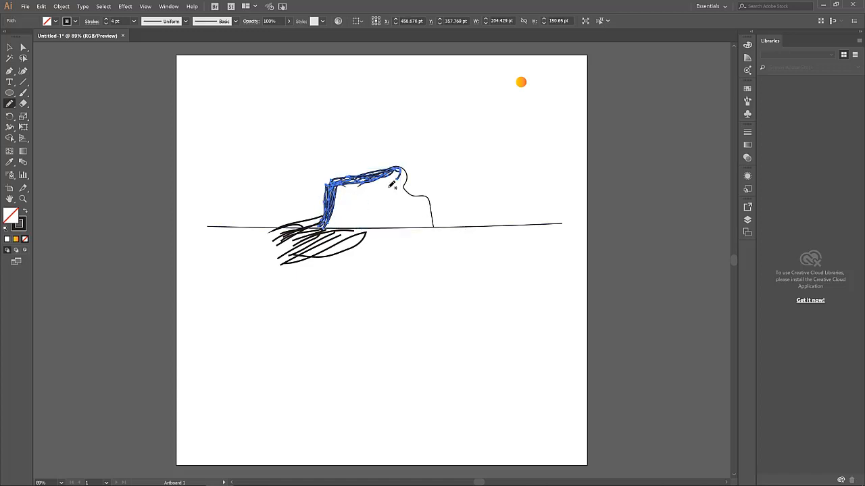
Set the stroke to 1 pt, scribble shading along the rock's left side, then deselect
left_click(106, 24)
left_click(106, 25)
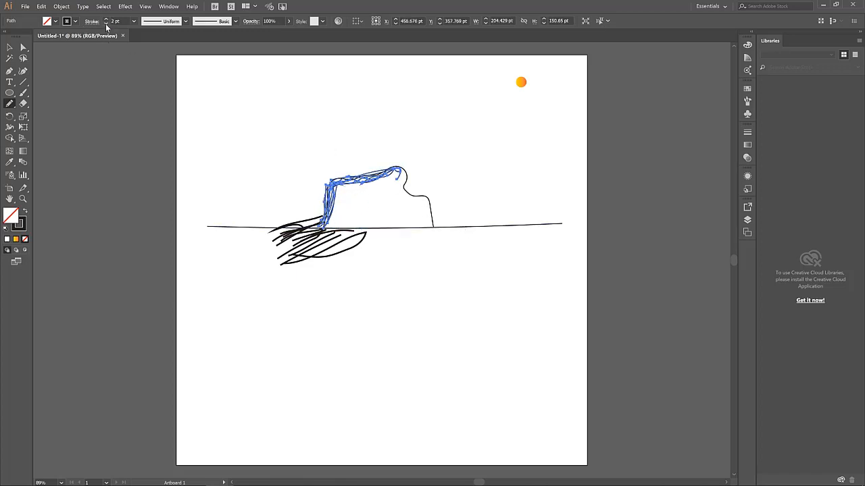
left_click(106, 24)
mouse_move(386, 186)
left_mouse_down()
mouse_move(329, 194)
mouse_move(347, 190)
mouse_move(331, 210)
mouse_move(344, 217)
mouse_move(329, 217)
mouse_move(344, 226)
mouse_move(368, 196)
mouse_move(341, 193)
mouse_move(400, 169)
left_mouse_up()
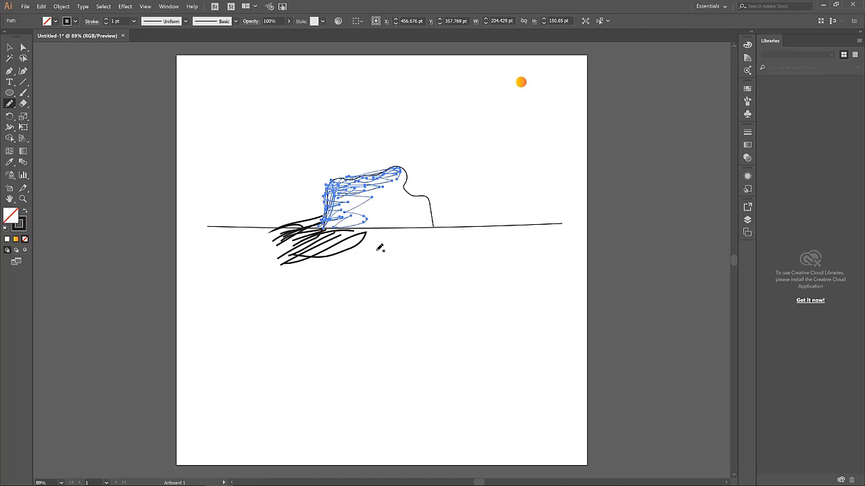
left_click(9, 47)
left_click(292, 88)
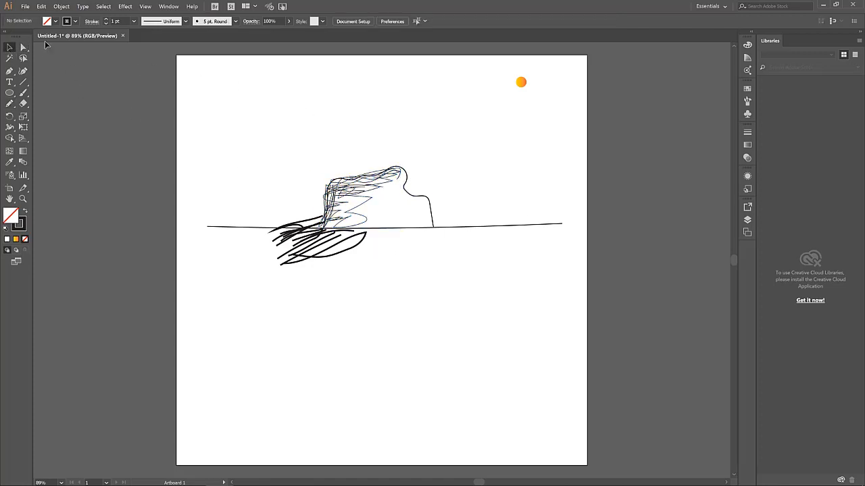
Draw two dark 4 pt pencil ridge strokes down the mountain's front
left_click(10, 105)
left_click(106, 19)
left_click(106, 20)
mouse_move(394, 166)
left_mouse_down()
mouse_move(382, 176)
mouse_move(381, 207)
left_mouse_up()
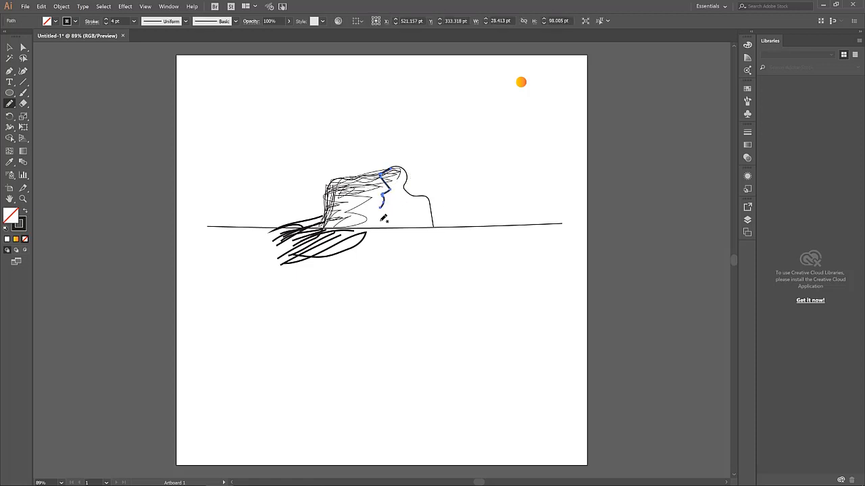
mouse_move(365, 197)
left_mouse_down()
mouse_move(344, 223)
mouse_move(369, 231)
left_mouse_up()
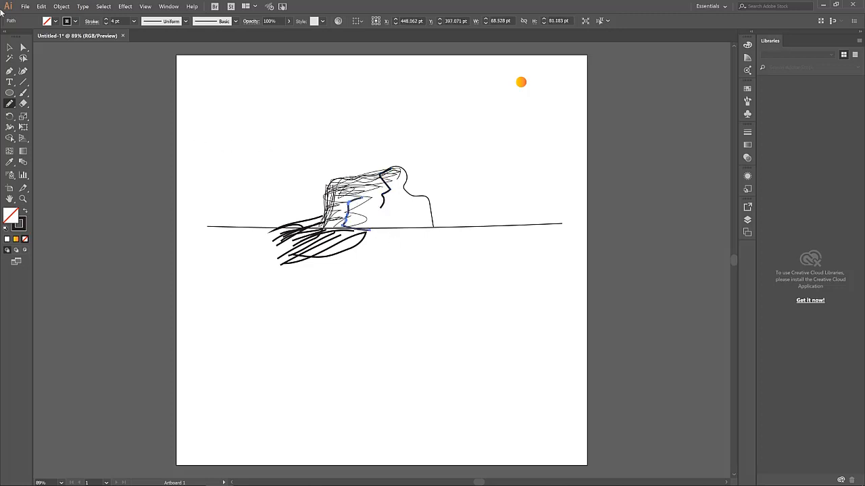
Select and delete the long horizon line
left_click(9, 48)
left_click(424, 270)
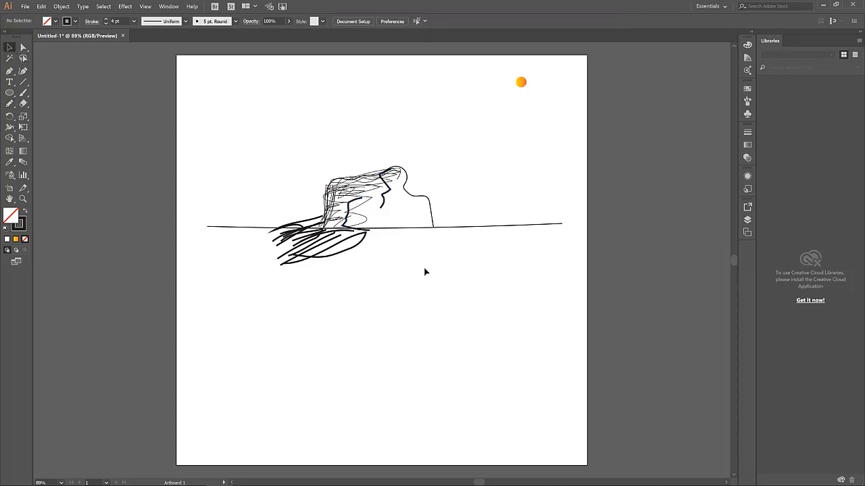
left_click(542, 227)
key("Delete")
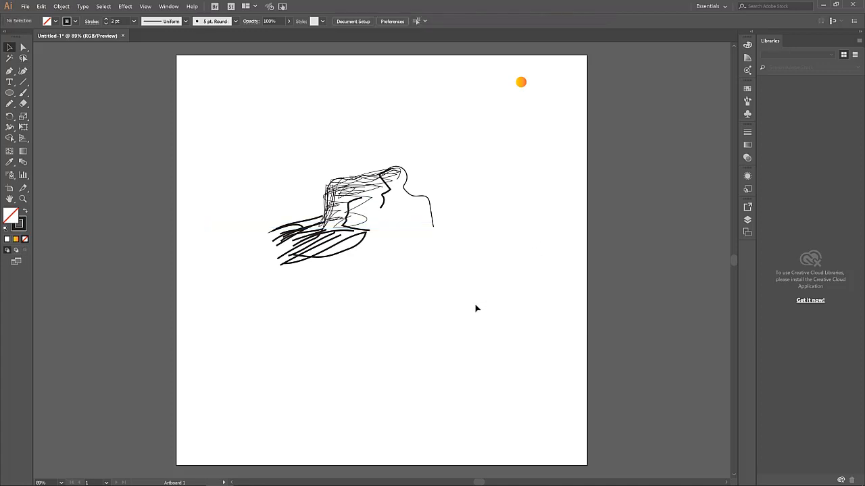
Draw short pencil ground strokes beneath the mountain
left_click(9, 103)
mouse_move(338, 227)
left_mouse_down()
mouse_move(389, 219)
mouse_move(431, 227)
mouse_move(369, 239)
mouse_move(404, 243)
mouse_move(398, 237)
mouse_move(411, 231)
mouse_move(357, 229)
mouse_move(411, 236)
mouse_move(449, 228)
mouse_move(400, 236)
mouse_move(381, 250)
left_mouse_up()
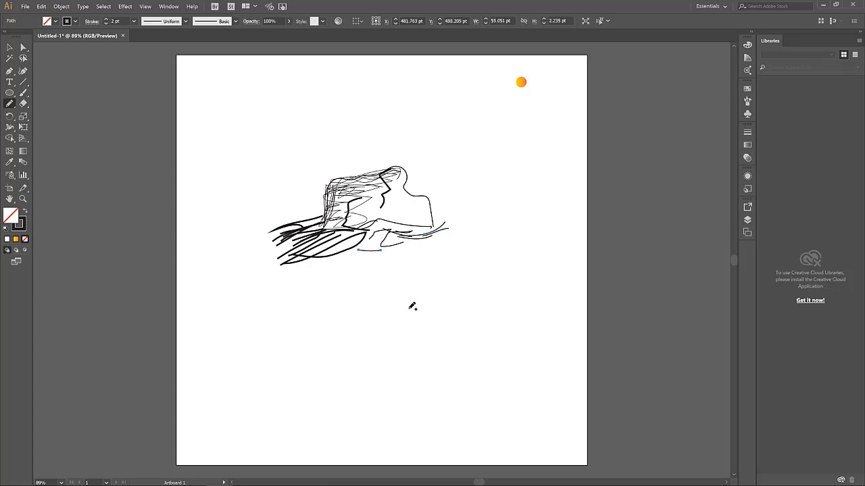
left_click(23, 93)
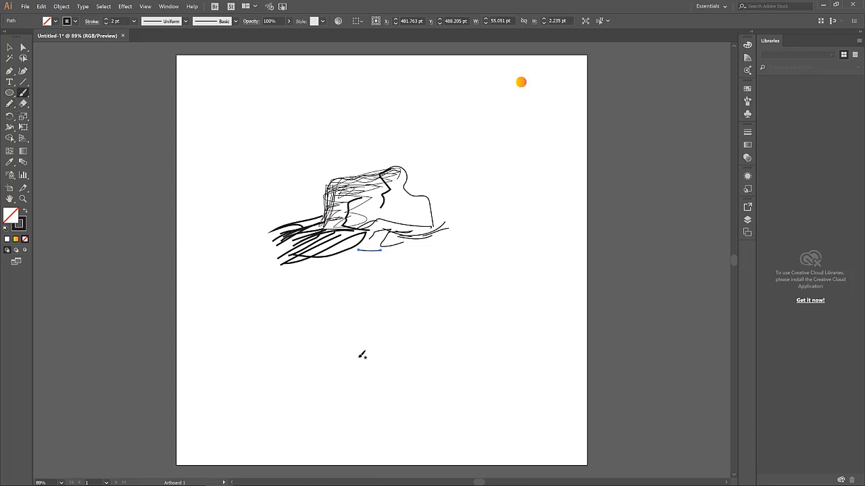
scroll(382, 309, "down", 2)
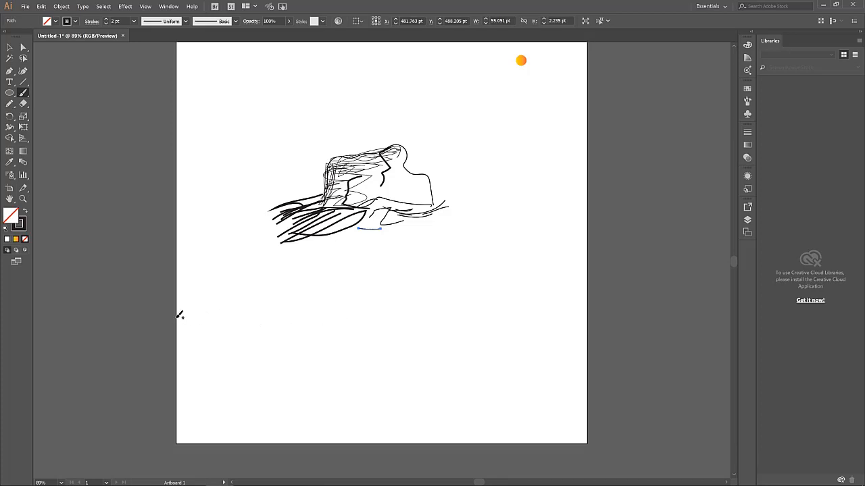
Paint a long ground line and a peaked hill with dense scribbled shading along its base and left slope
left_click_drag(178, 317, 587, 323)
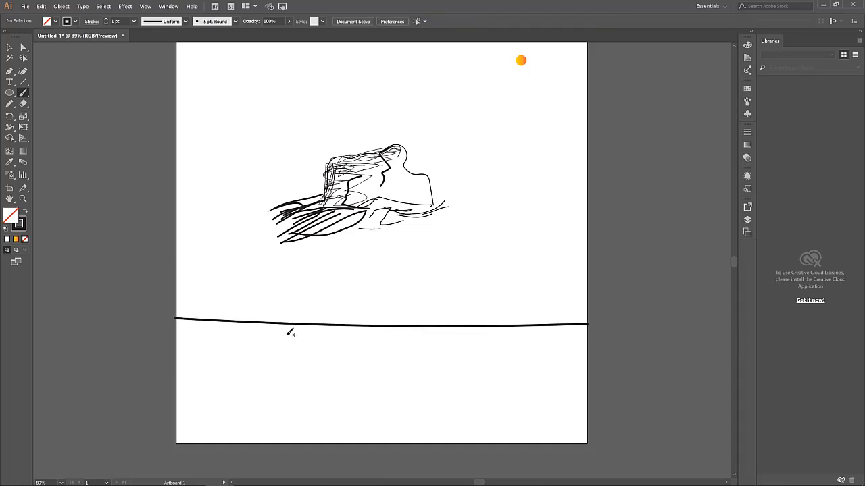
mouse_move(350, 325)
left_mouse_down()
mouse_move(370, 312)
mouse_move(372, 275)
mouse_move(417, 242)
mouse_move(436, 318)
left_mouse_up()
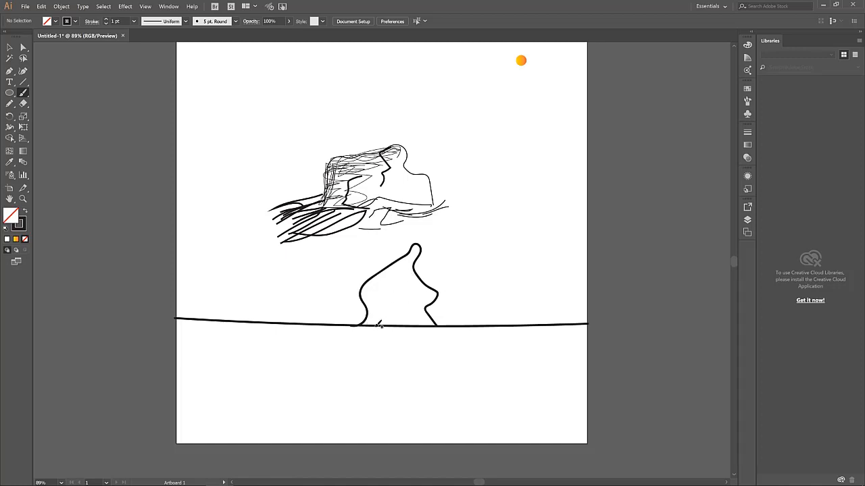
mouse_move(382, 323)
left_mouse_down()
mouse_move(336, 337)
mouse_move(318, 322)
mouse_move(366, 314)
mouse_move(331, 314)
mouse_move(344, 315)
mouse_move(337, 334)
mouse_move(375, 337)
mouse_move(345, 318)
mouse_move(367, 304)
mouse_move(289, 327)
left_mouse_up()
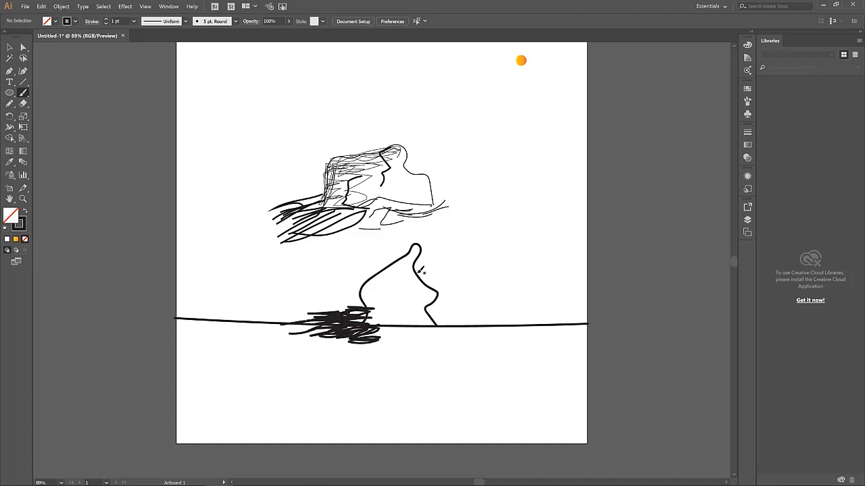
mouse_move(411, 250)
left_mouse_down()
mouse_move(394, 264)
mouse_move(417, 244)
mouse_move(373, 276)
left_mouse_up()
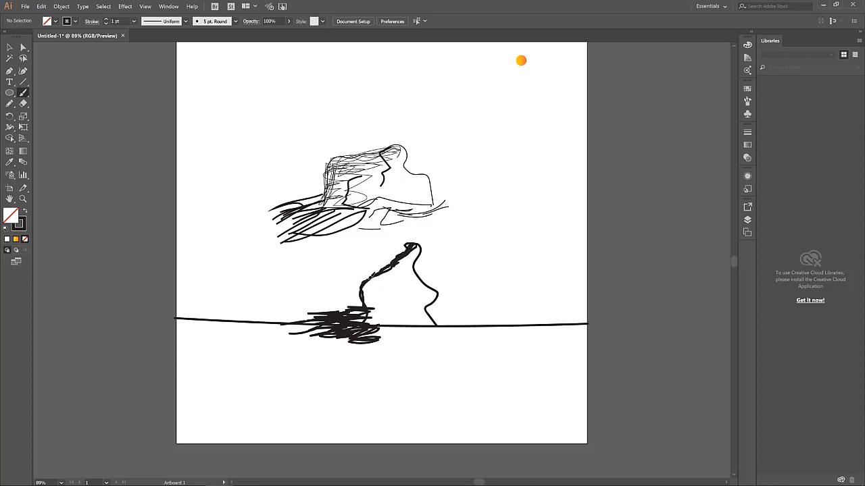
mouse_move(390, 267)
left_mouse_down()
mouse_move(365, 296)
mouse_move(397, 261)
mouse_move(369, 303)
left_mouse_up()
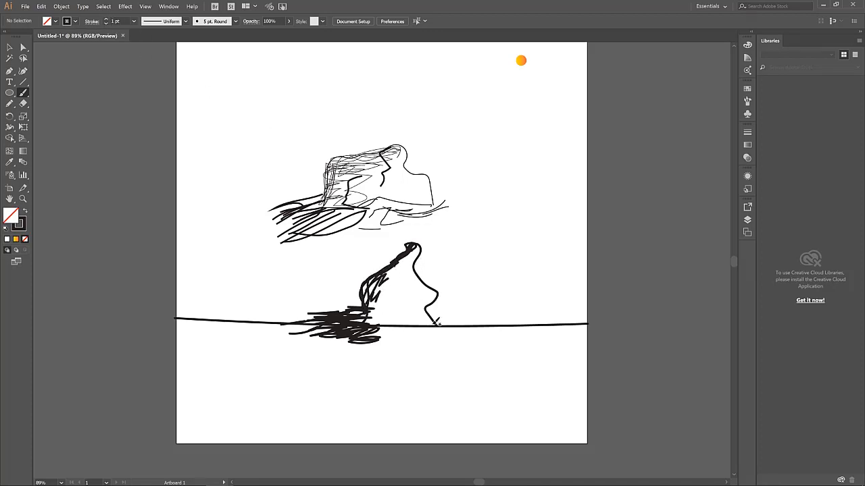
mouse_move(407, 327)
left_mouse_down()
mouse_move(450, 328)
mouse_move(370, 320)
mouse_move(414, 324)
mouse_move(371, 329)
mouse_move(416, 331)
mouse_move(292, 332)
left_mouse_up()
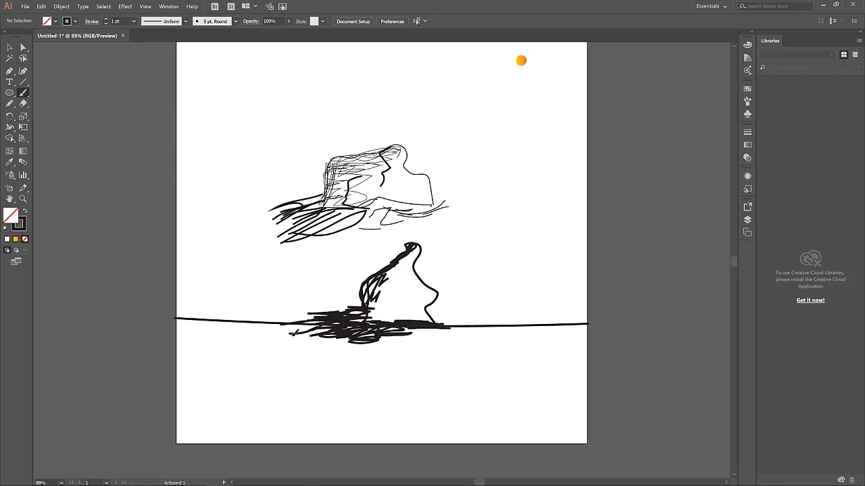
left_click(10, 48)
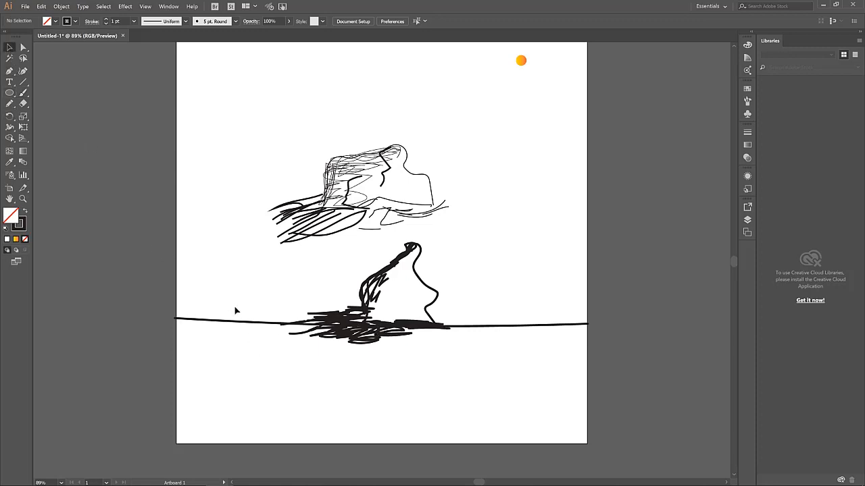
left_click(238, 323)
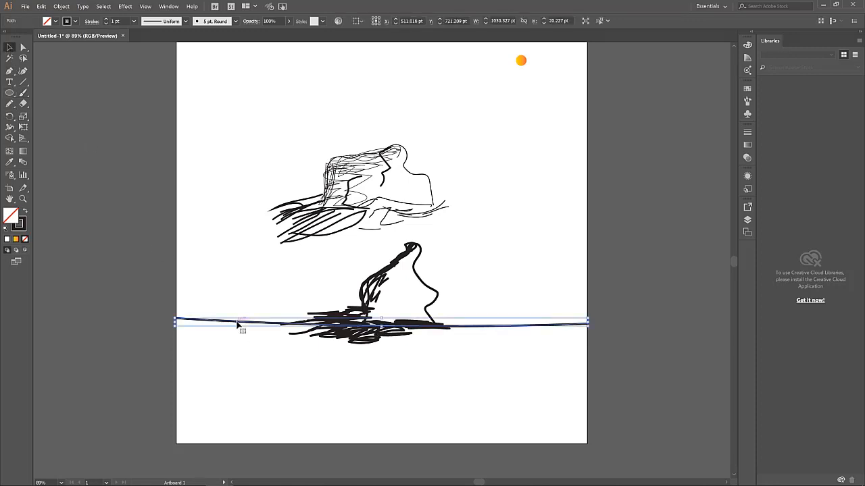
Delete the hill sketch's long ground line
key("Delete")
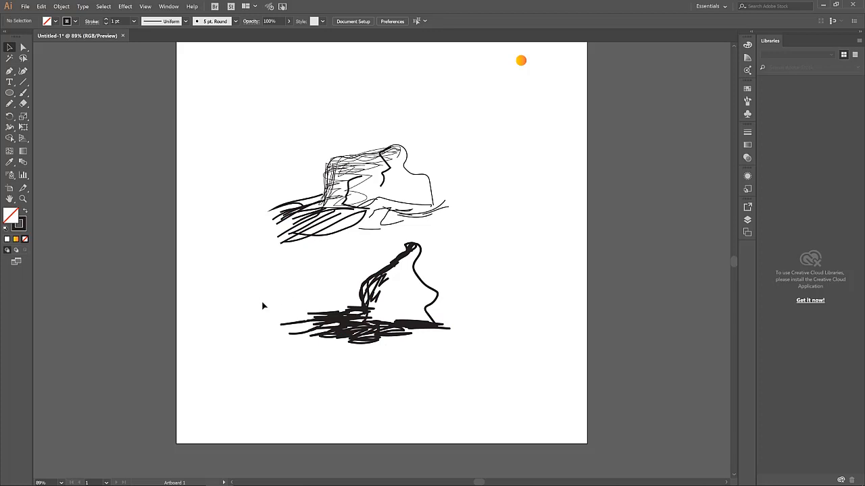
left_click(23, 93)
scroll(521, 60, "up", 2)
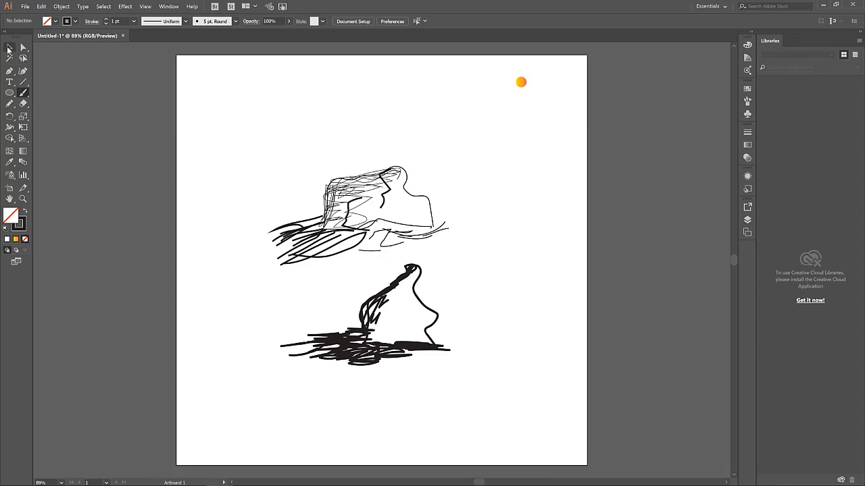
left_click(9, 49)
scroll(477, 385, "up", 1)
Move the hill sketch to the artboard's top-left and the mountain sketch to the top-right
mouse_move(477, 395)
left_mouse_down()
mouse_move(309, 329)
mouse_move(250, 295)
mouse_move(236, 277)
mouse_move(295, 291)
mouse_move(335, 273)
mouse_move(270, 289)
left_mouse_up()
mouse_move(370, 349)
left_mouse_down()
mouse_move(264, 139)
mouse_move(247, 141)
mouse_move(341, 197)
left_mouse_up()
left_click_drag(502, 288, 273, 185)
mouse_move(404, 181)
left_mouse_down()
mouse_move(530, 123)
mouse_move(497, 122)
left_mouse_up()
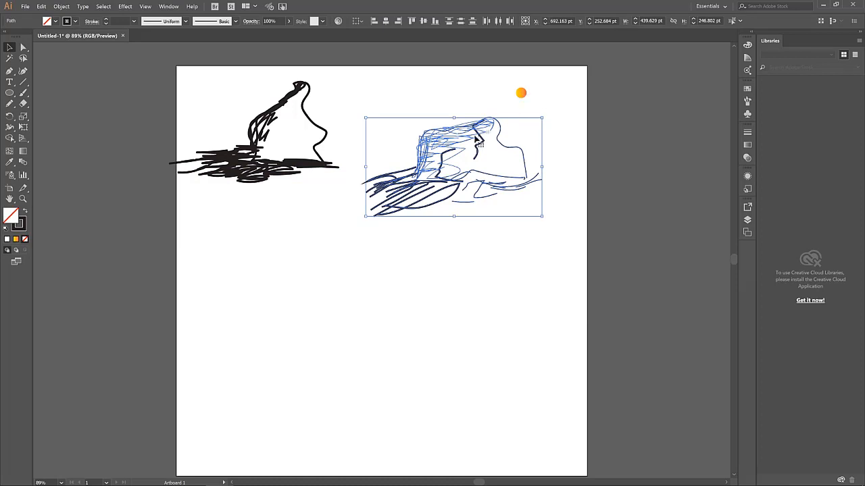
mouse_move(460, 156)
left_mouse_down()
mouse_move(415, 148)
mouse_move(409, 128)
mouse_move(454, 104)
left_mouse_up()
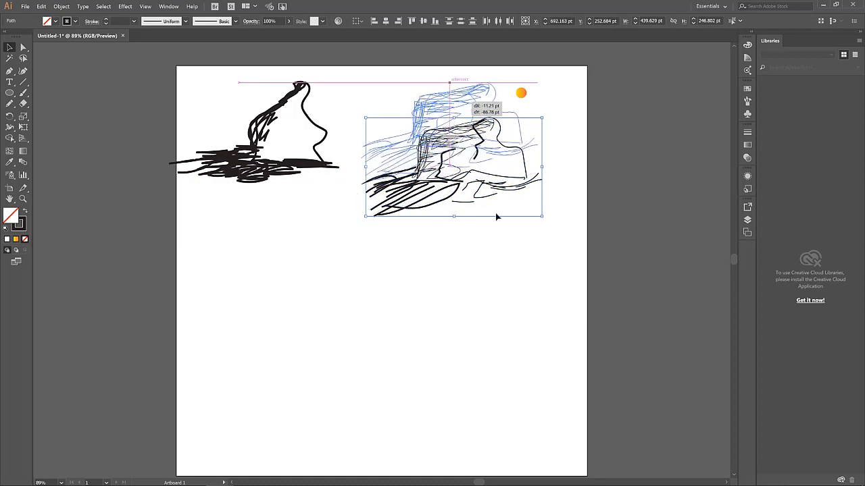
left_click_drag(496, 217, 489, 180)
Delete the small orange circle
left_click(521, 93)
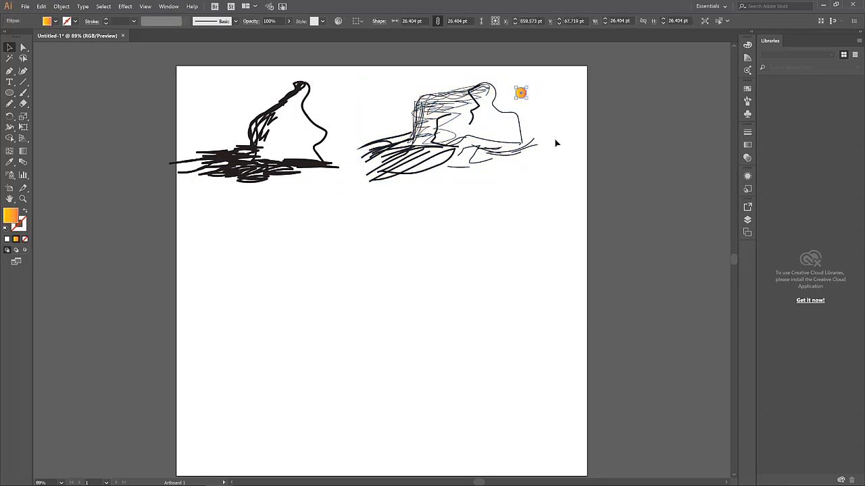
key("Delete")
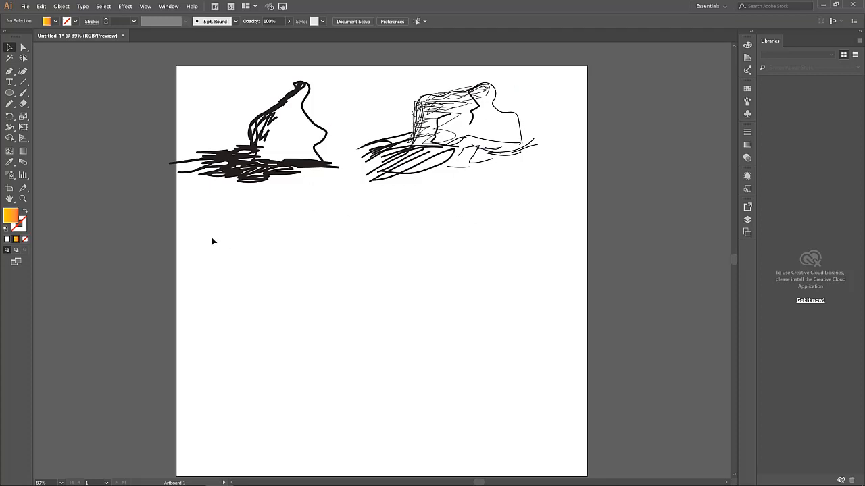
scroll(378, 255, "down", 1)
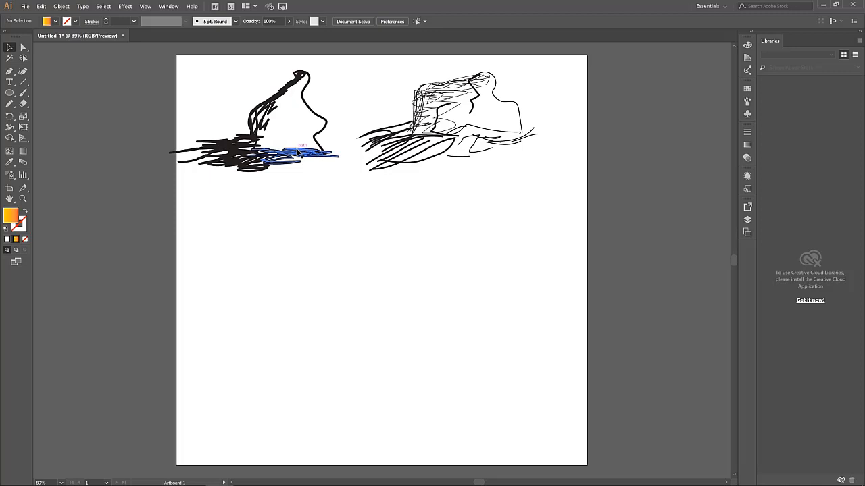
Drag out a circle about 225 pt wide with the Ellipse tool below the two sketches
left_click(11, 95)
left_click_drag(337, 214, 442, 310)
Move the gradient circle up and to the left, then reselect it
left_click(9, 47)
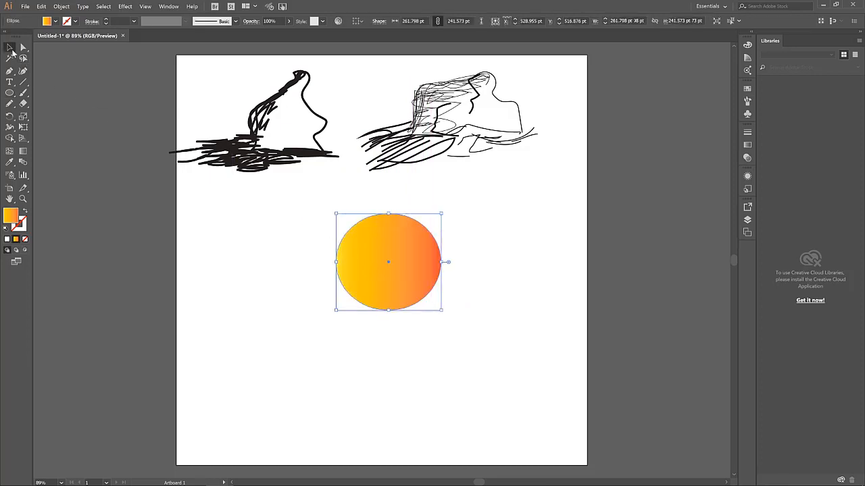
left_click_drag(423, 274, 375, 256)
left_click(457, 248)
left_click(389, 258)
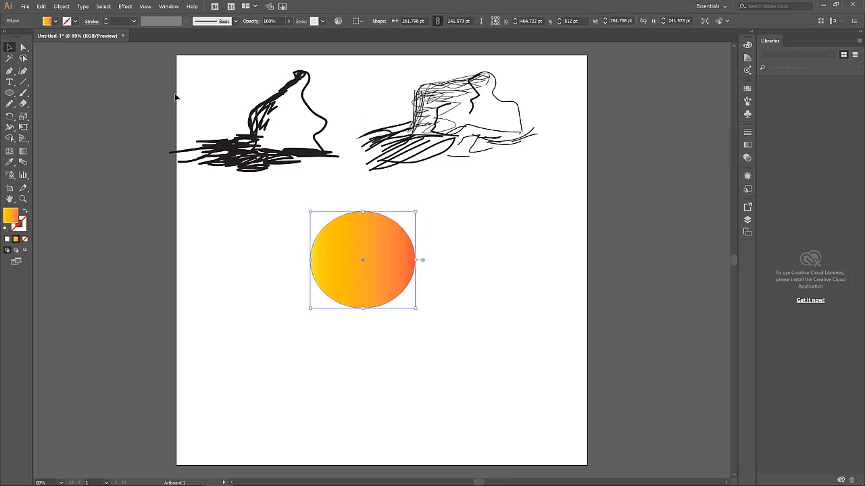
Remove the circle's gradient fill and give it a 3 pt black outline, then reselect it
left_click(54, 21)
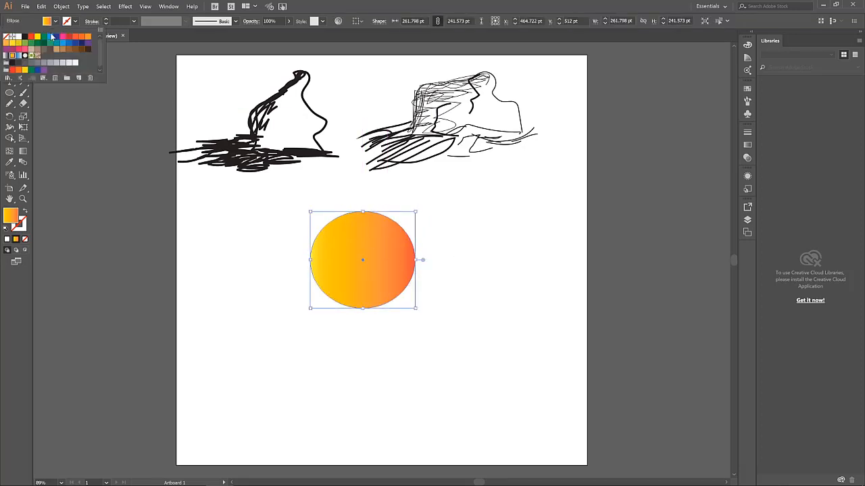
left_click(6, 37)
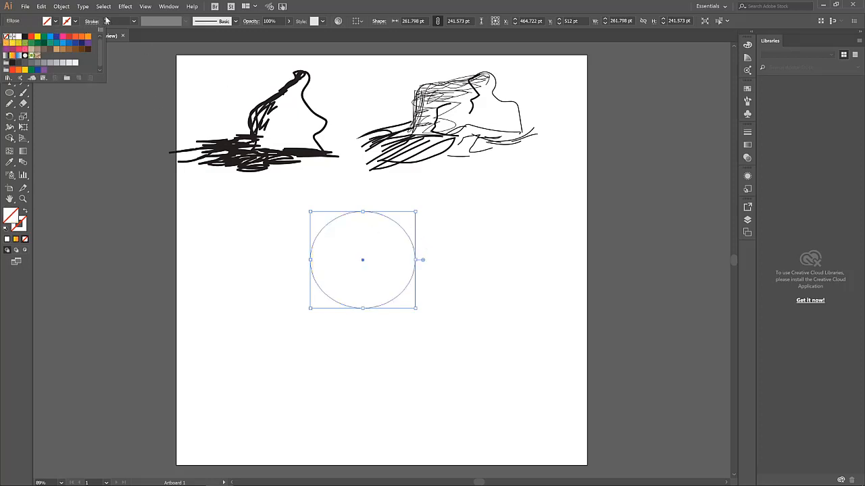
left_click(106, 20)
left_click(106, 20)
left_click(106, 20)
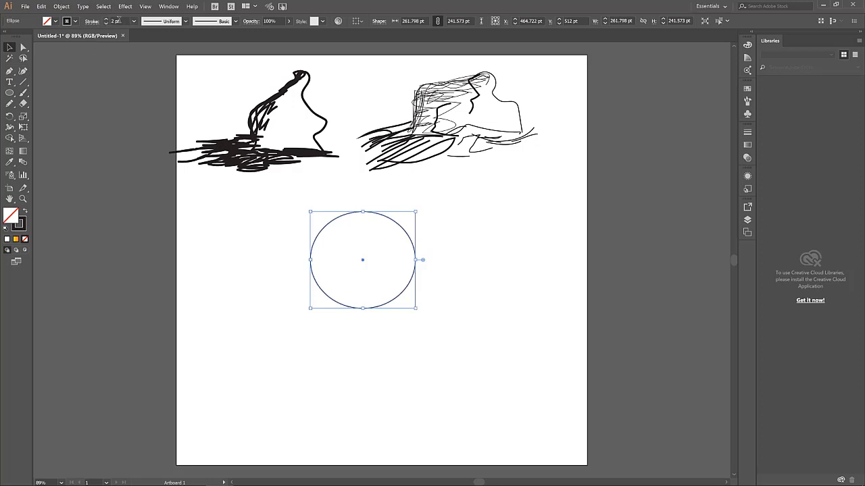
left_click(106, 23)
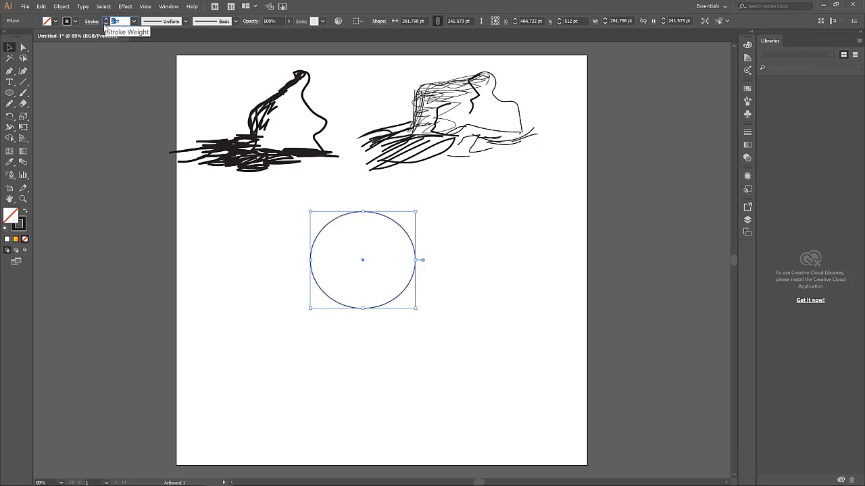
key("Return")
left_click(502, 255)
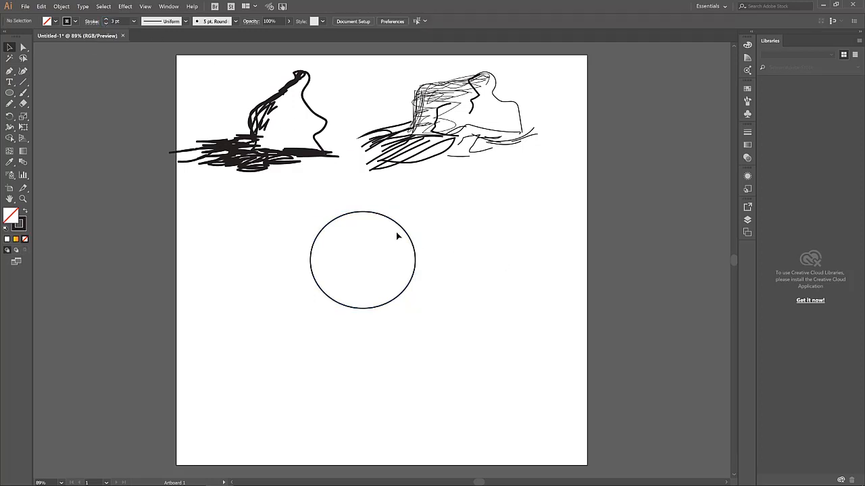
left_click(386, 216)
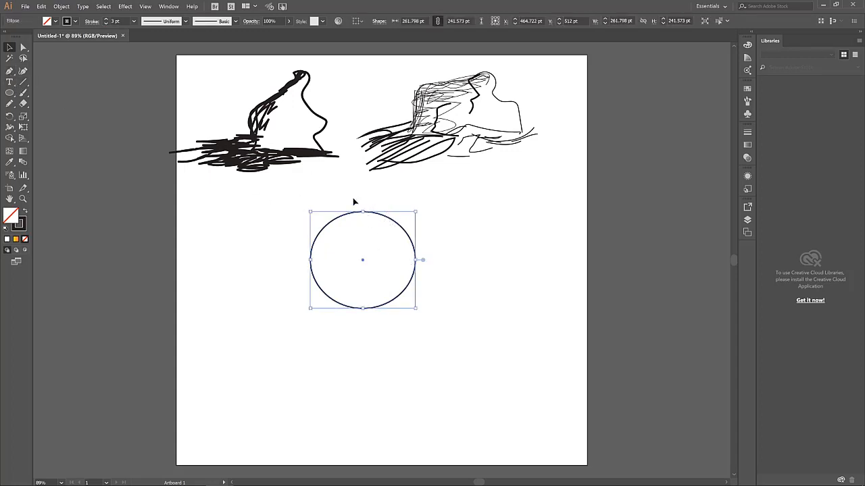
With the Anchor Point Tool, pull curve handles from the circle's top, right and left anchors
left_click(10, 72)
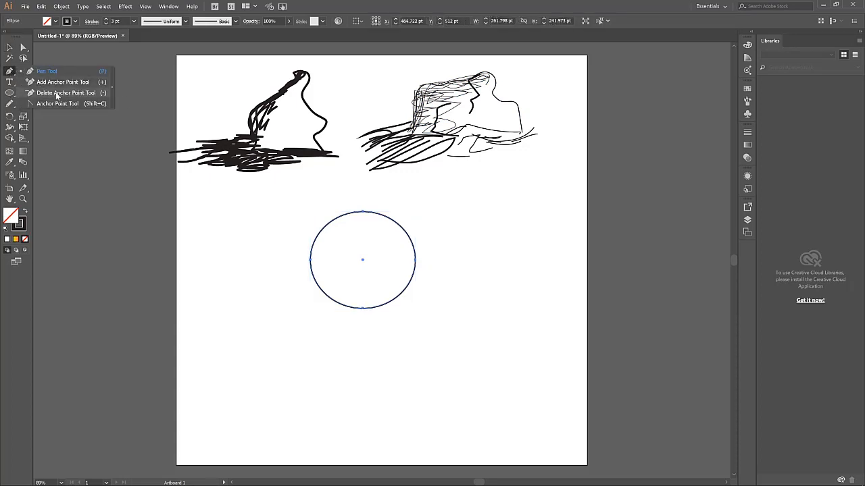
left_click(75, 103)
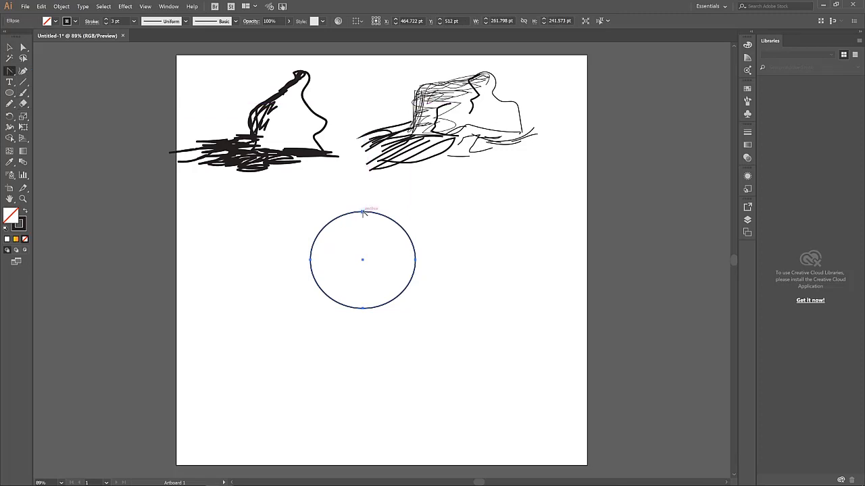
left_click_drag(363, 213, 388, 228)
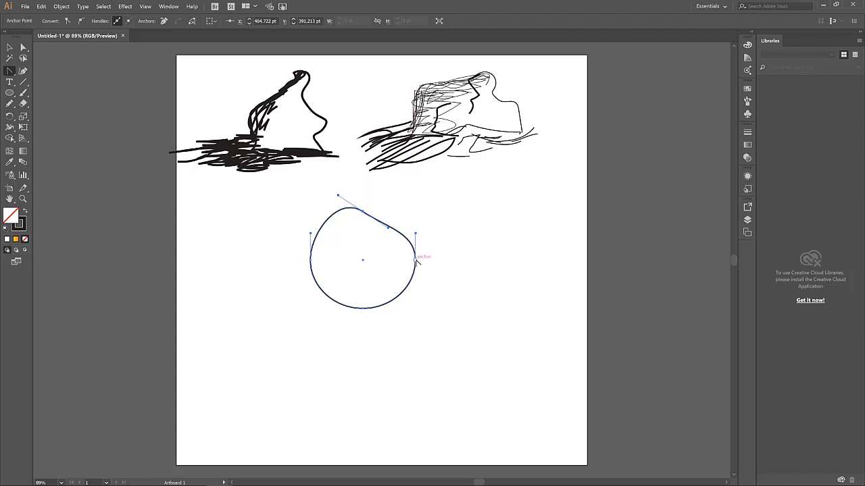
left_click_drag(416, 259, 394, 268)
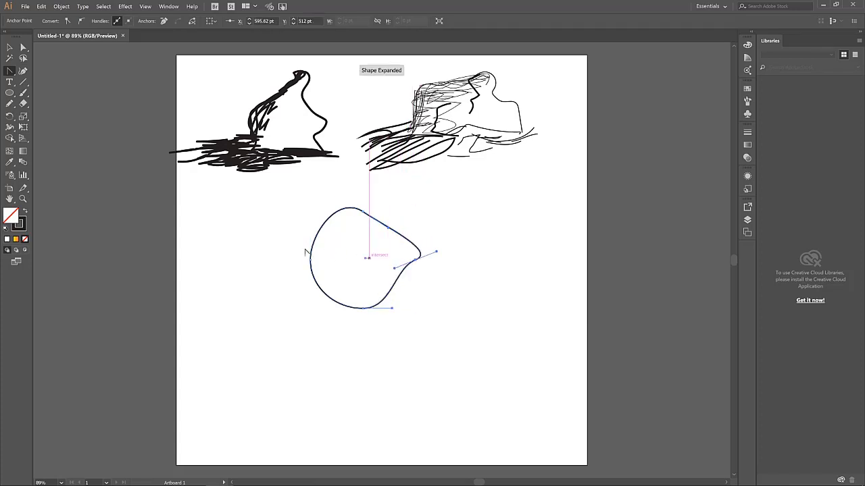
left_click_drag(311, 259, 283, 243)
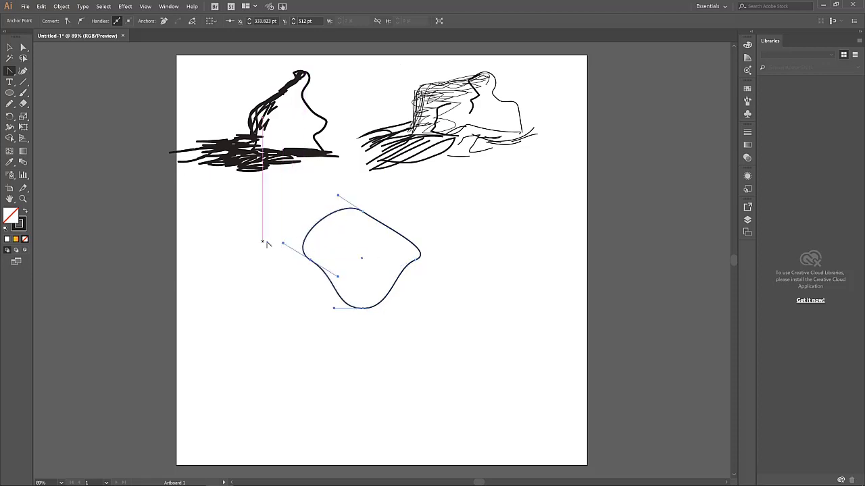
With Direct Selection, move the blob's left point down-left, bottom point right, and top point down-left
left_click(22, 49)
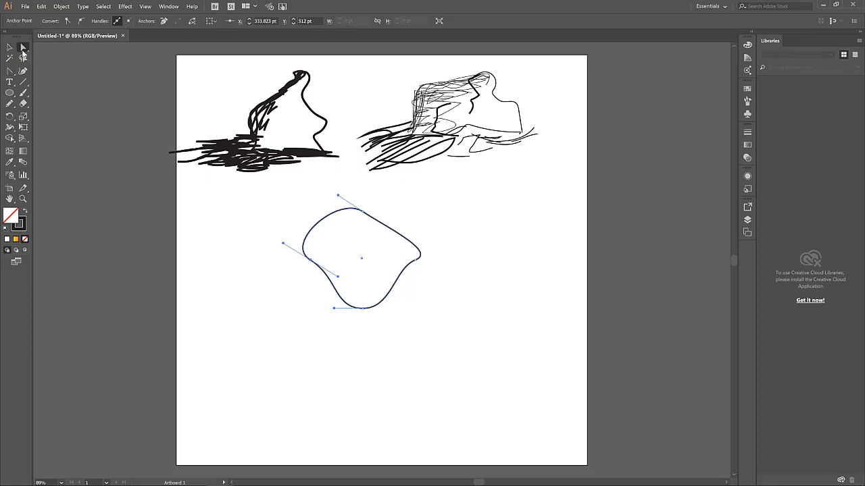
left_click_drag(313, 265, 300, 297)
left_click_drag(363, 311, 385, 300)
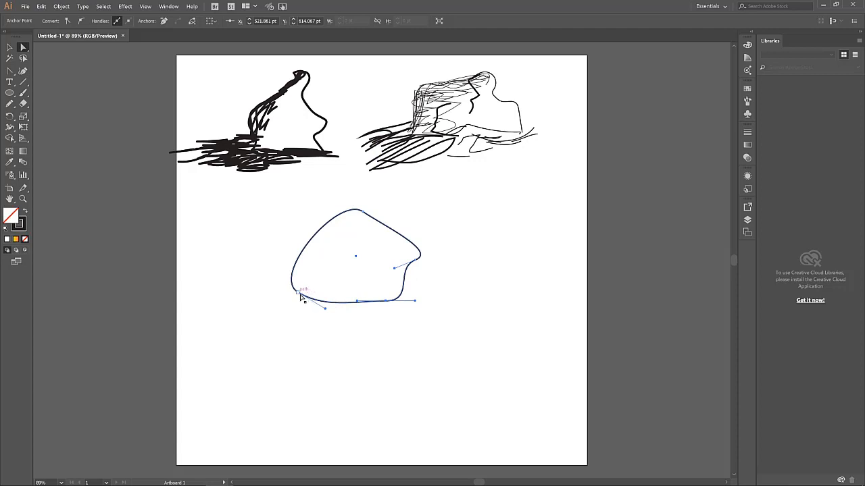
left_click(362, 212)
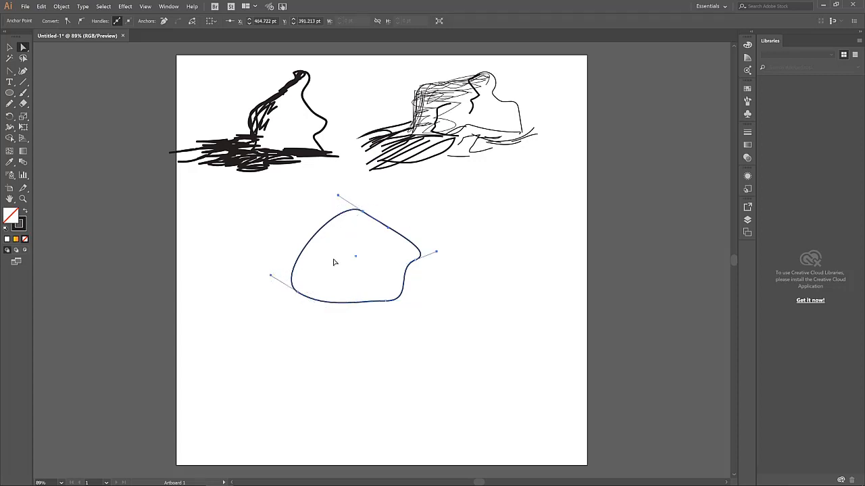
left_click_drag(361, 212, 348, 219)
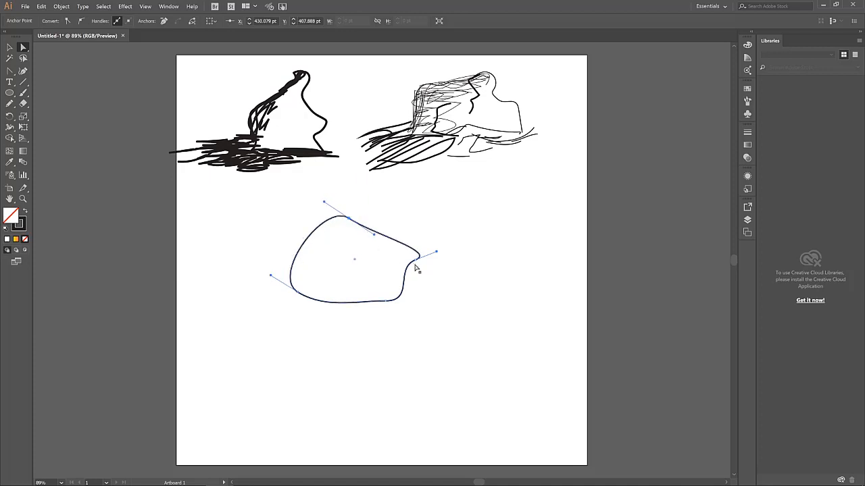
Raise the right-side point, lower the top further, adjust the lower-left curve, then reselect the blob
left_click_drag(423, 261, 427, 235)
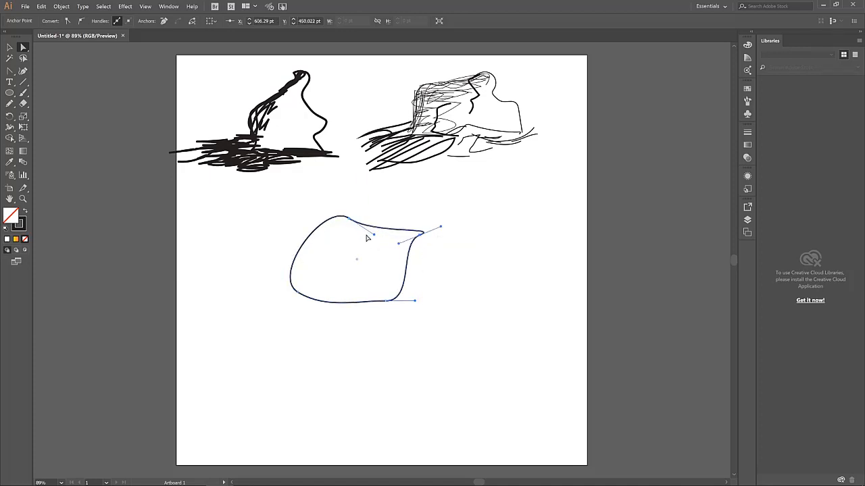
left_click_drag(355, 225, 422, 273)
left_click(421, 235)
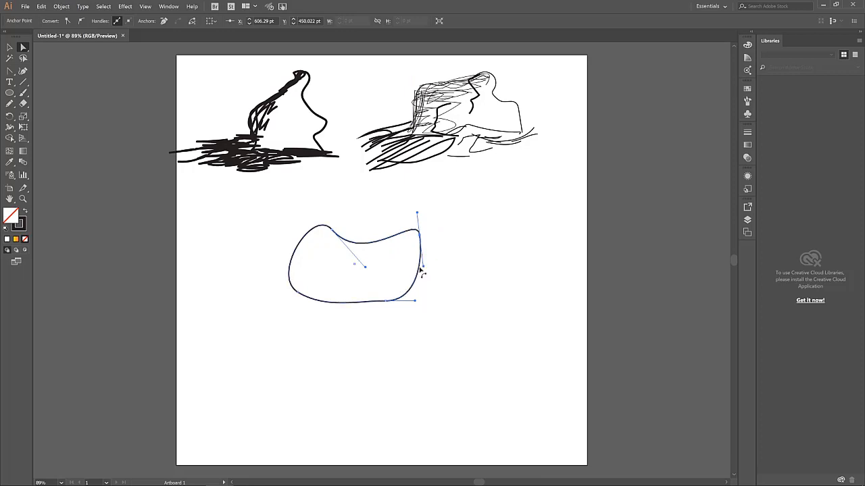
left_click_drag(297, 291, 299, 295)
key("v")
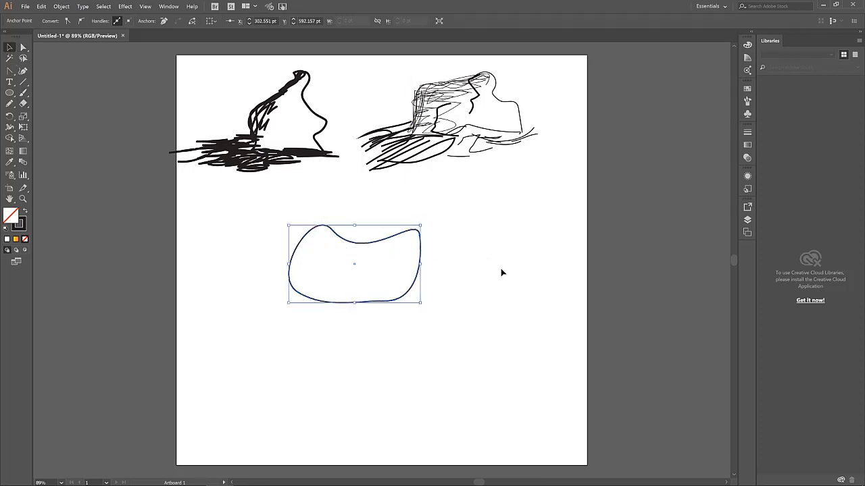
left_click(500, 272)
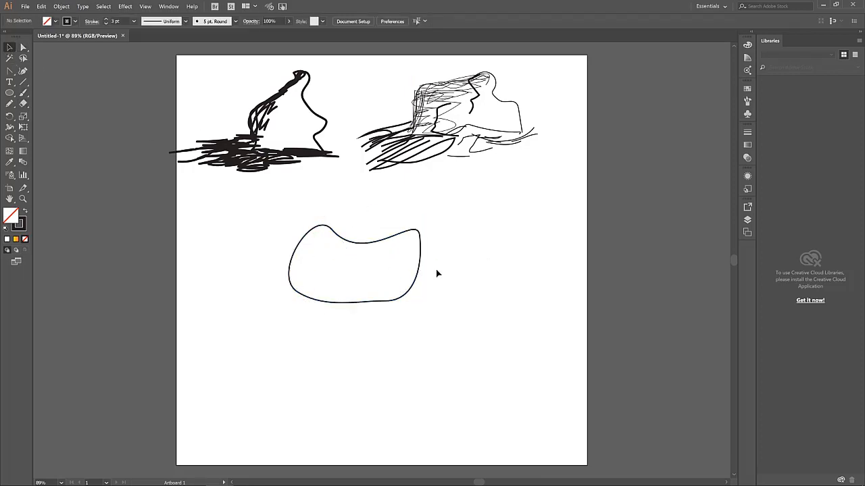
left_click(391, 240)
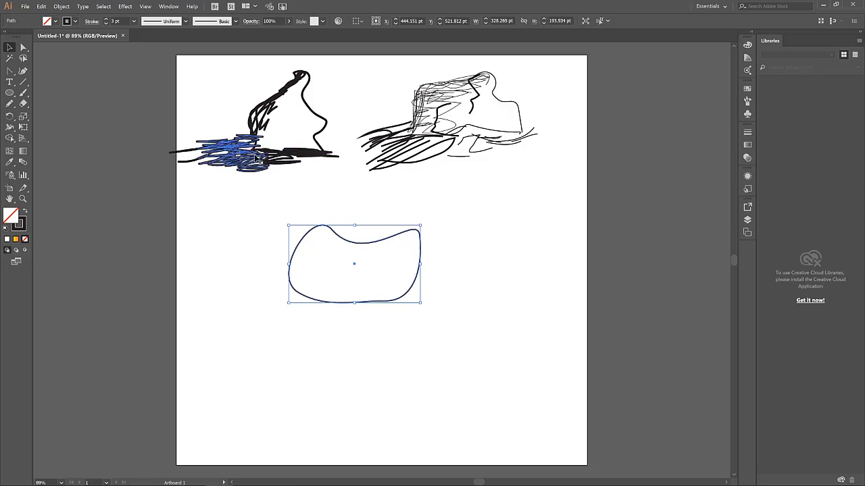
Draw a long rectangle across the blob's bottom with a tan fill and no stroke
left_click(10, 93)
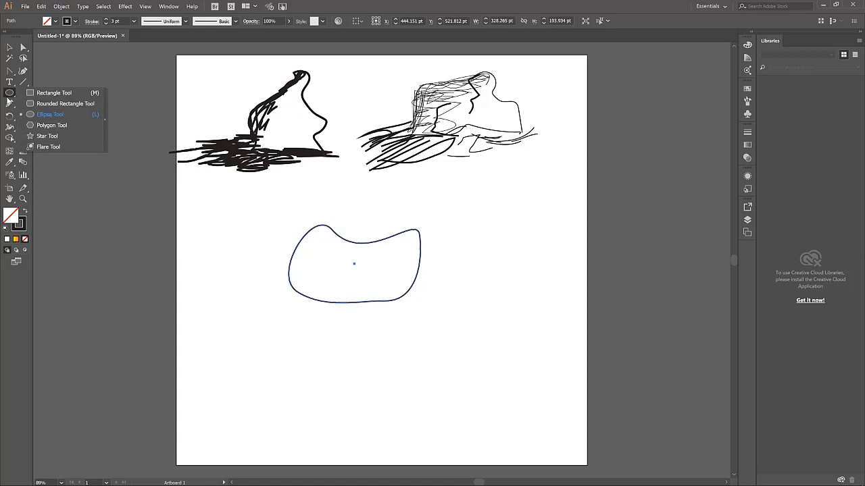
left_click(52, 94)
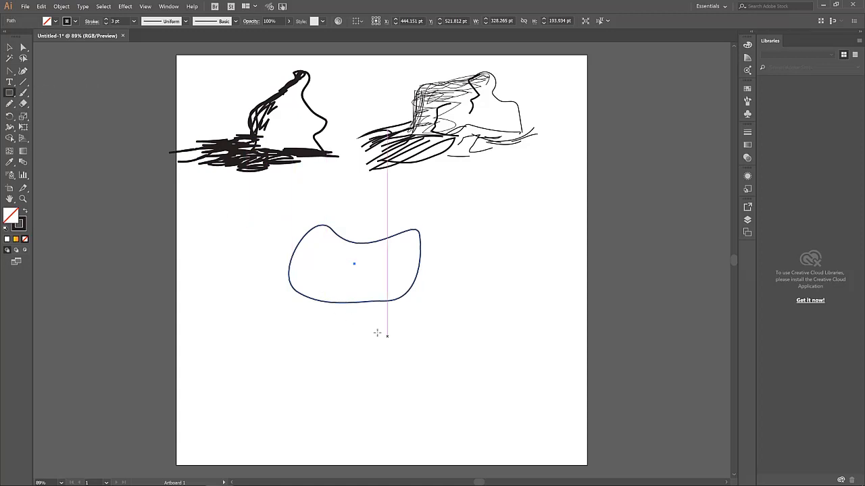
left_click_drag(389, 315, 206, 295)
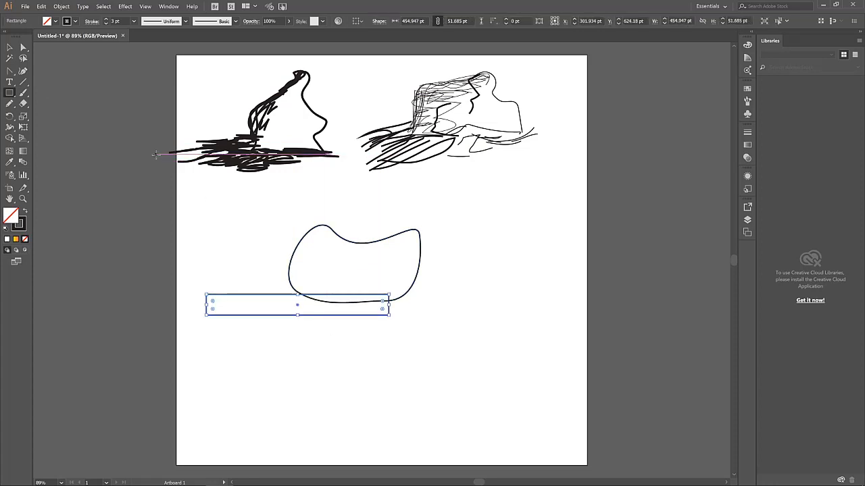
left_click(54, 21)
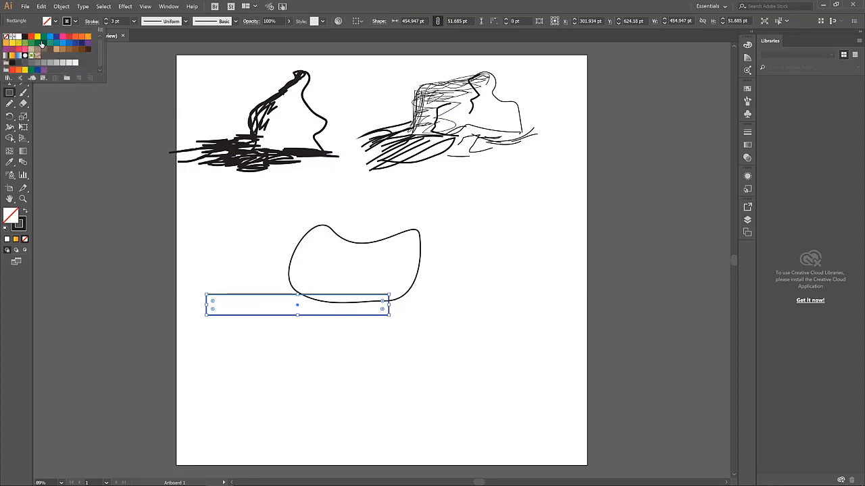
left_click(56, 50)
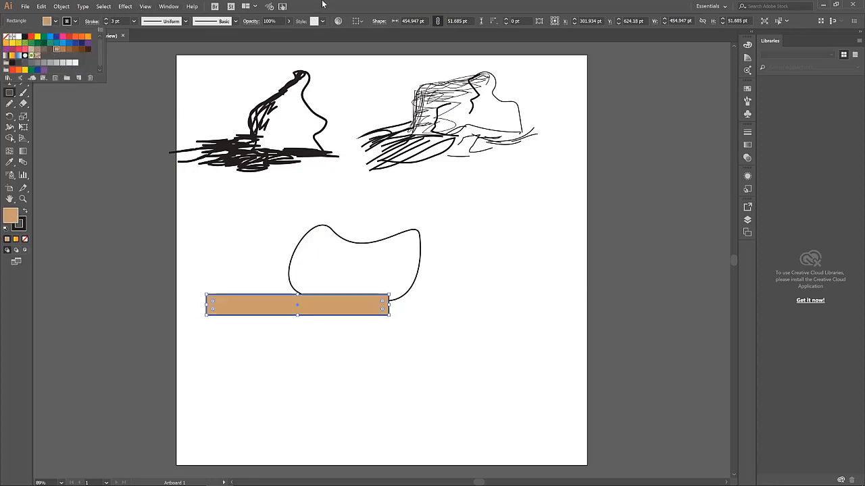
left_click(75, 21)
left_click(5, 37)
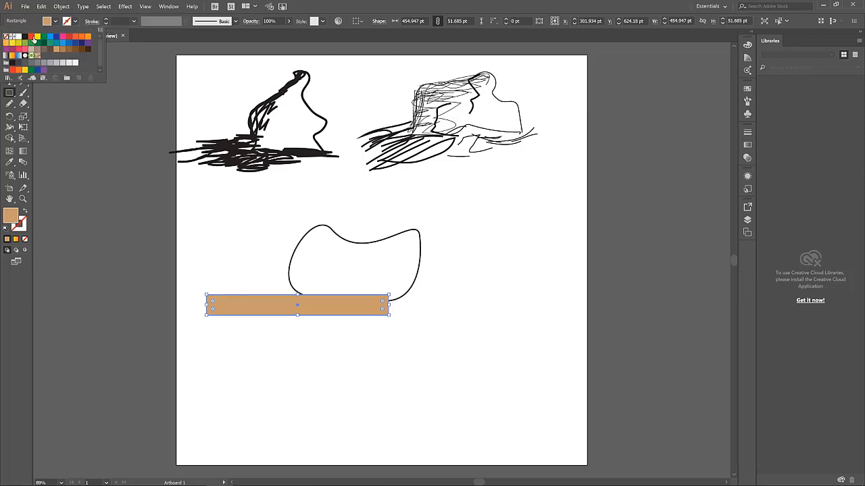
left_click(308, 7)
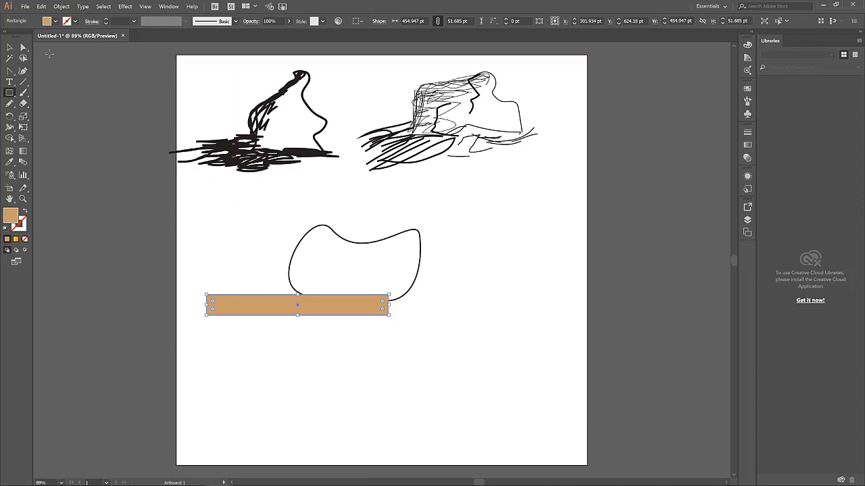
Flatten the tan rectangle into a 25.843 pt tall bar under the blob and shorten its left end
left_click(11, 46)
left_click(270, 227)
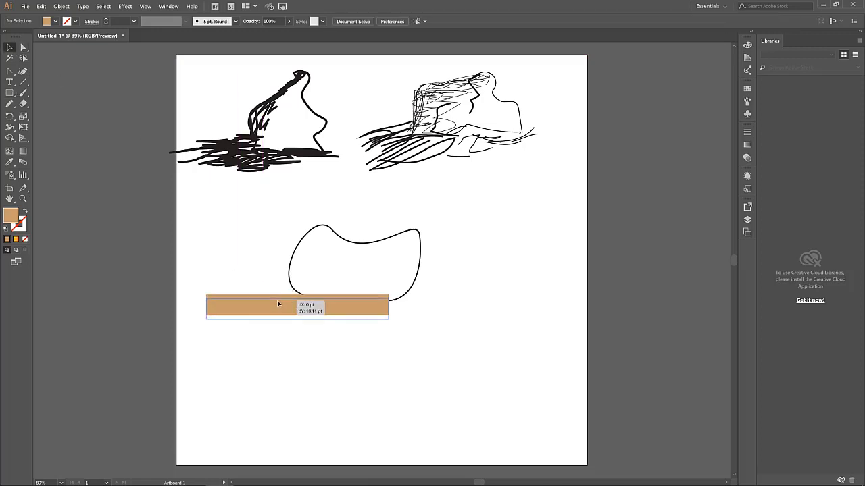
left_click_drag(278, 300, 233, 308)
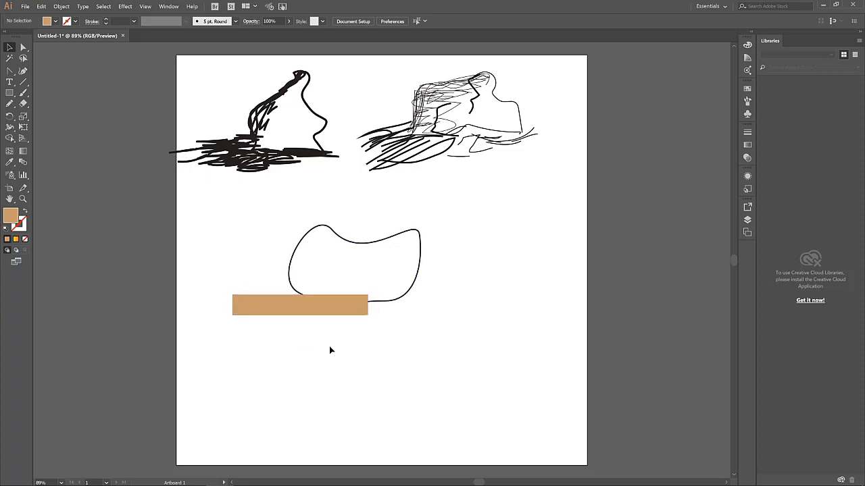
left_click(312, 304)
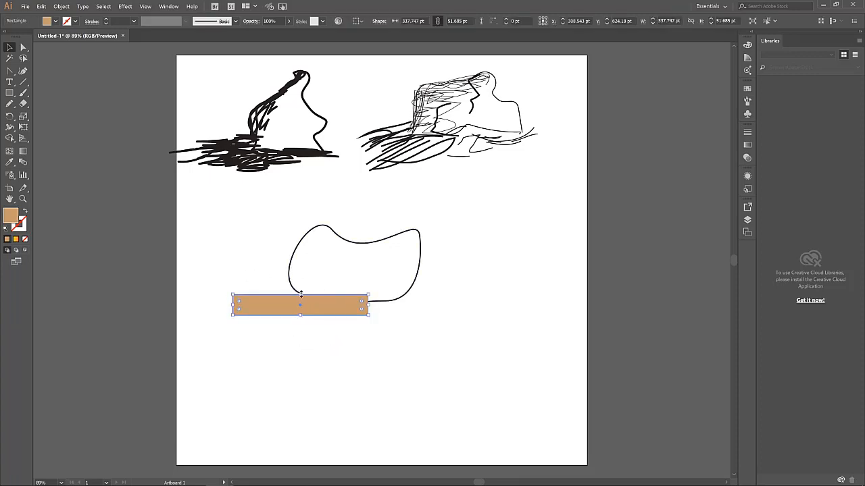
left_click_drag(300, 294, 326, 310)
left_click(359, 342)
left_click(383, 340)
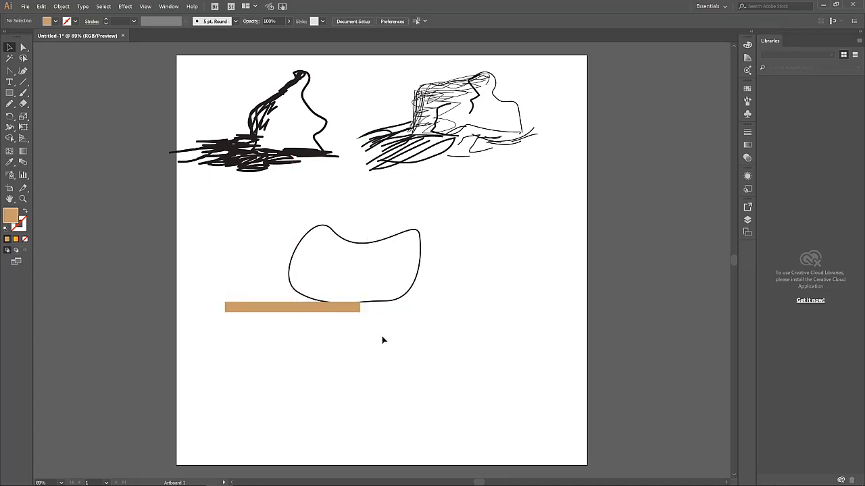
left_click(290, 308)
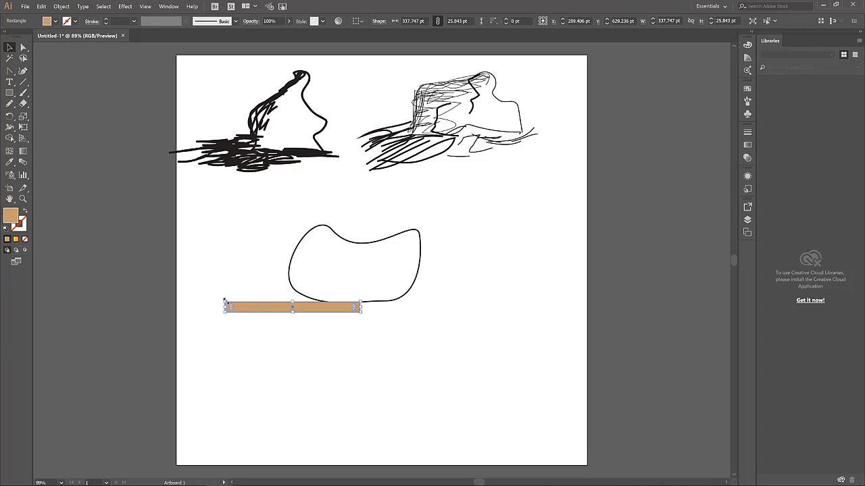
left_click_drag(226, 304, 249, 304)
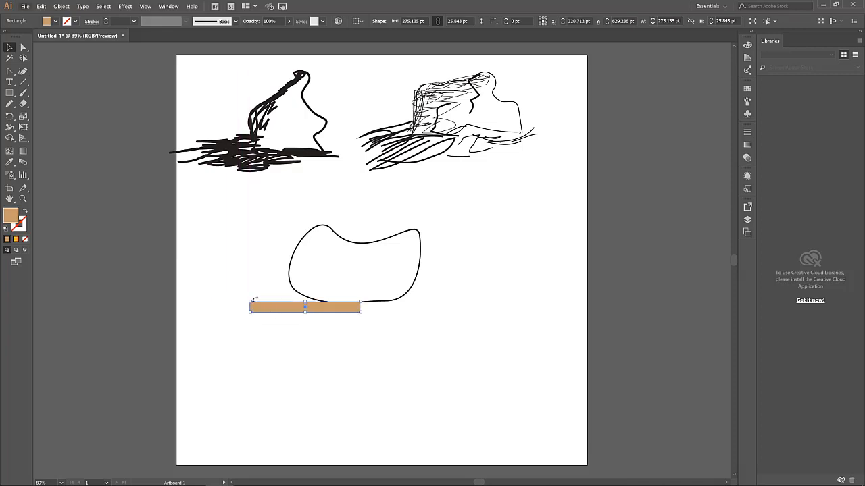
Slide the orange bar under the blob's bottom edge, ending at X 361.766 pt, Y 631.701 pt
scroll(252, 307, "up", 1)
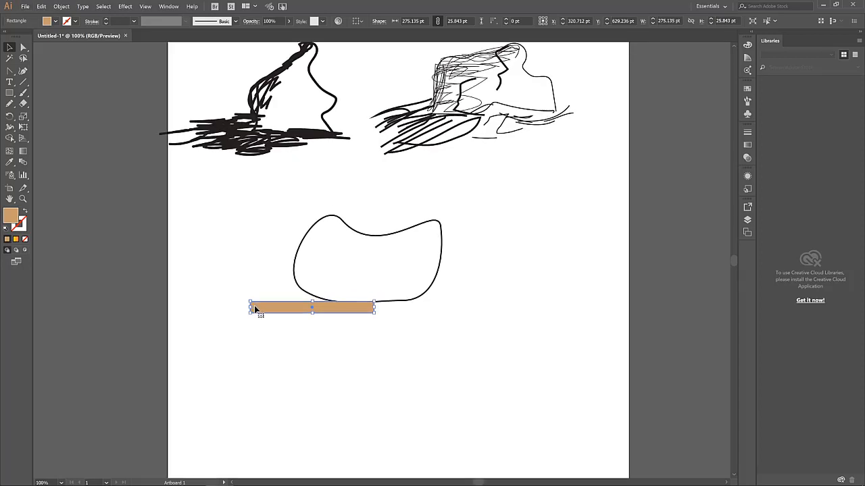
scroll(257, 311, "up", 1)
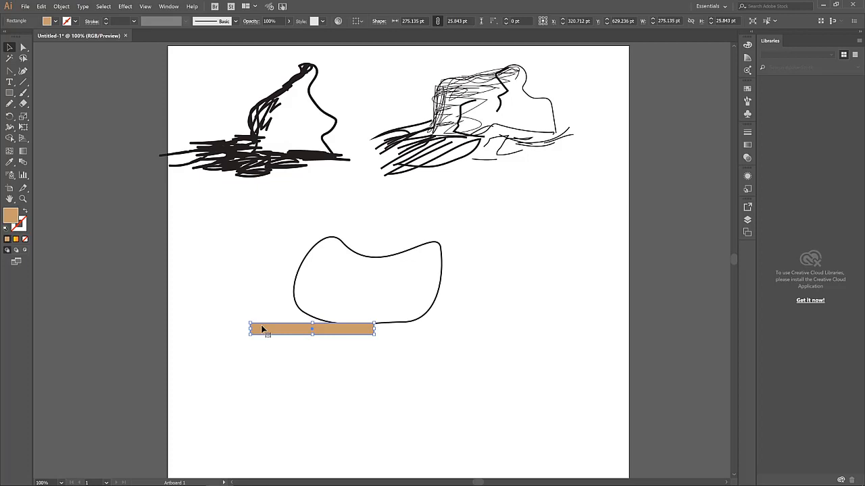
key("ctrl+plus")
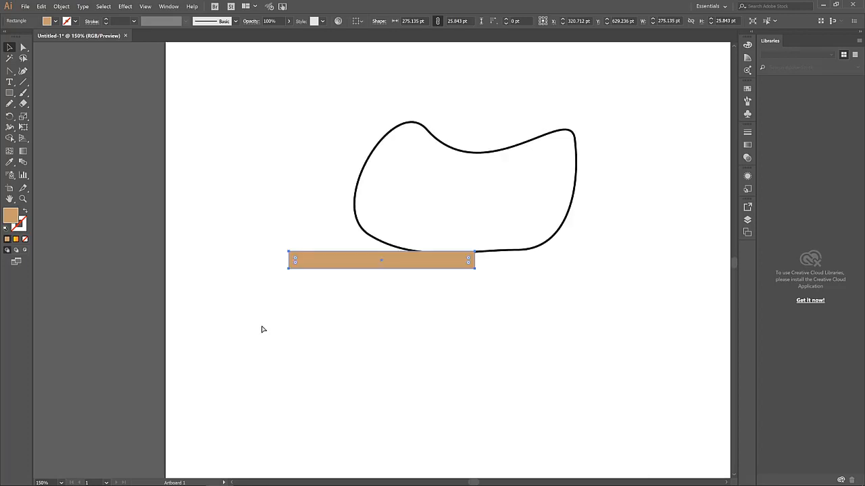
key("v")
scroll(293, 263, "up", 4)
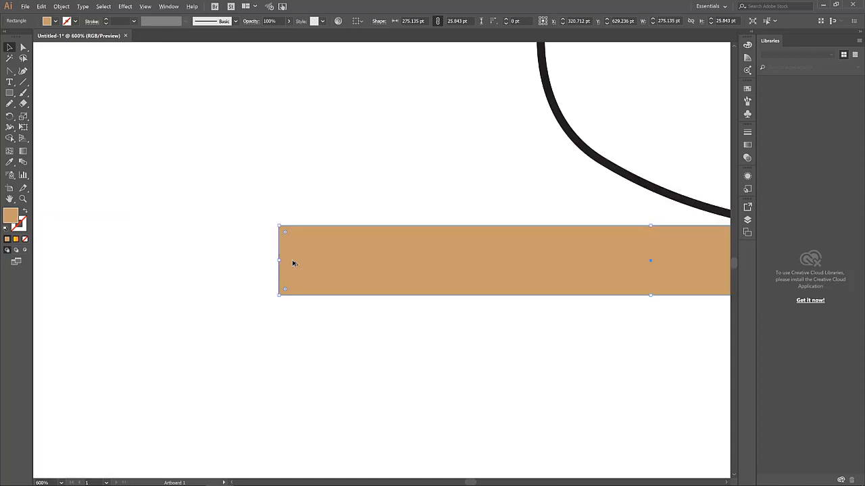
scroll(292, 232, "down", 2)
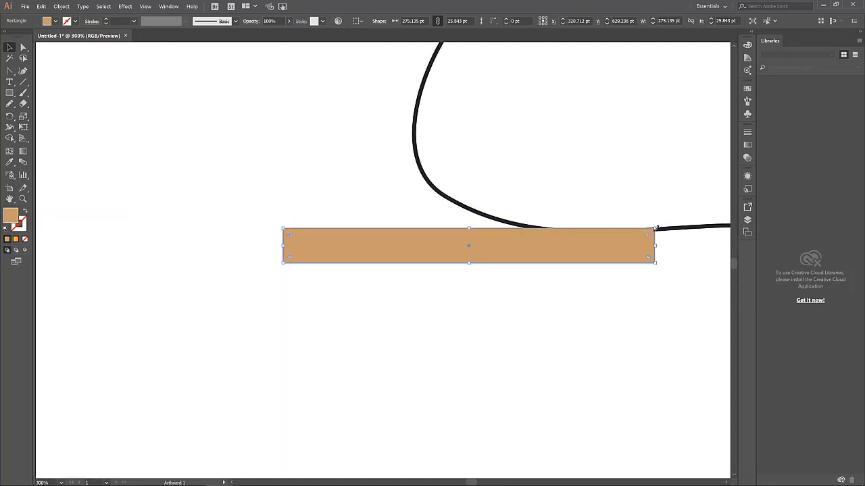
left_click_drag(654, 228, 530, 231)
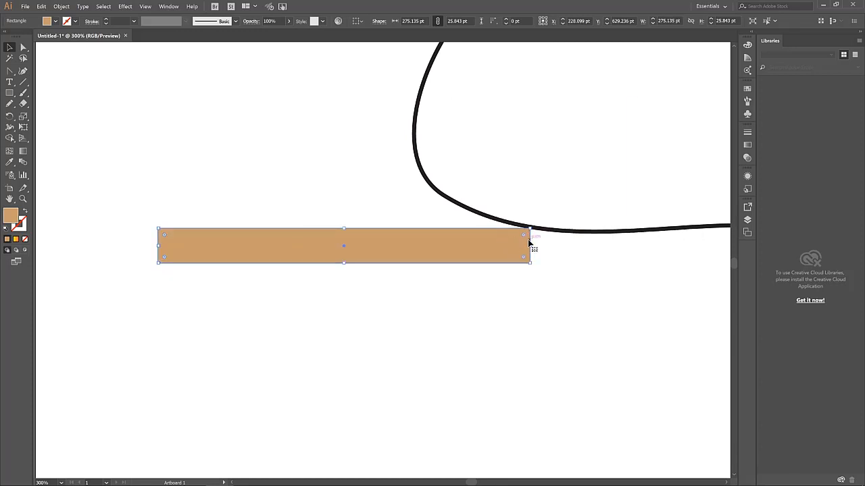
left_click_drag(478, 249, 630, 249)
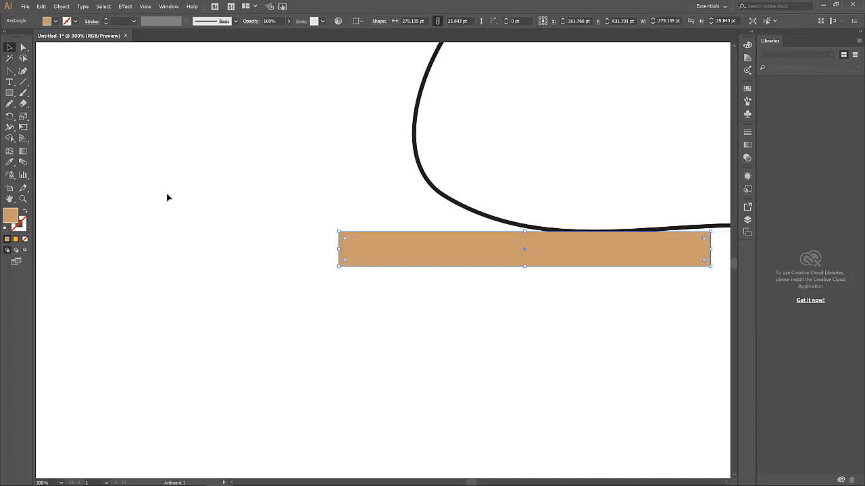
left_click(23, 116)
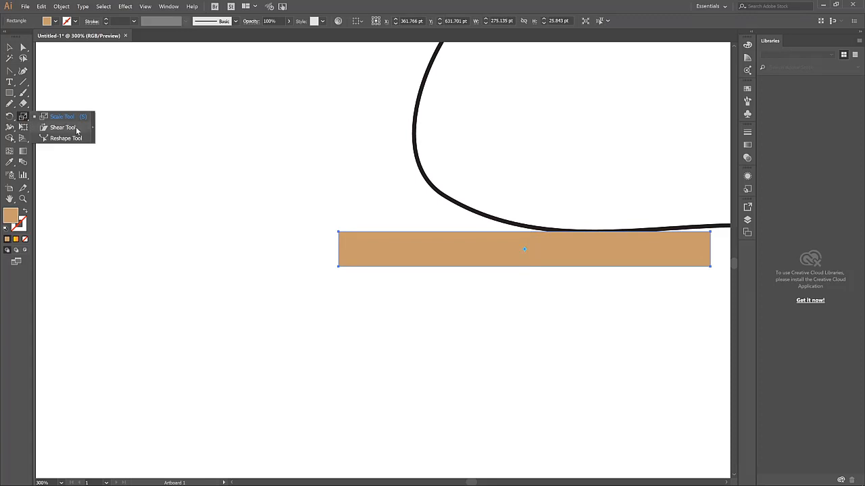
Shear the orange bar into a slanted parallelogram and scale it wider and flatter, about 322.63 pt
left_click(62, 127)
left_click_drag(711, 234, 376, 232)
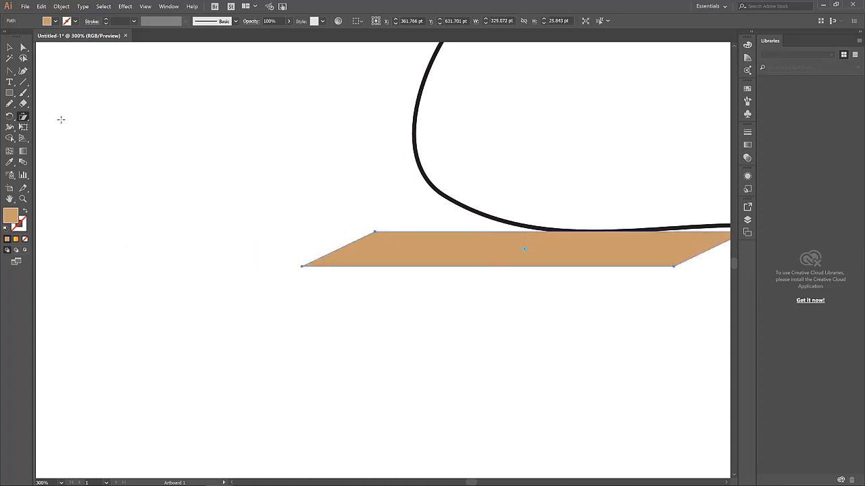
left_click_drag(23, 116, 51, 116)
scroll(426, 338, "down", 2)
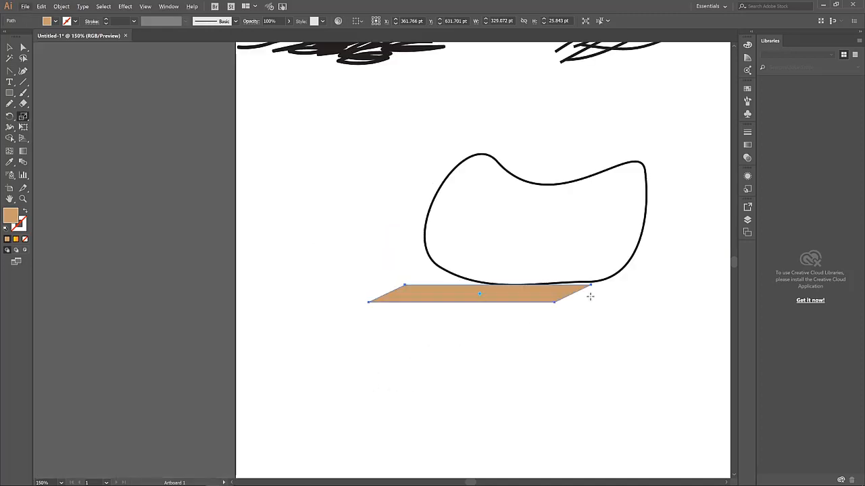
left_click_drag(585, 284, 563, 283)
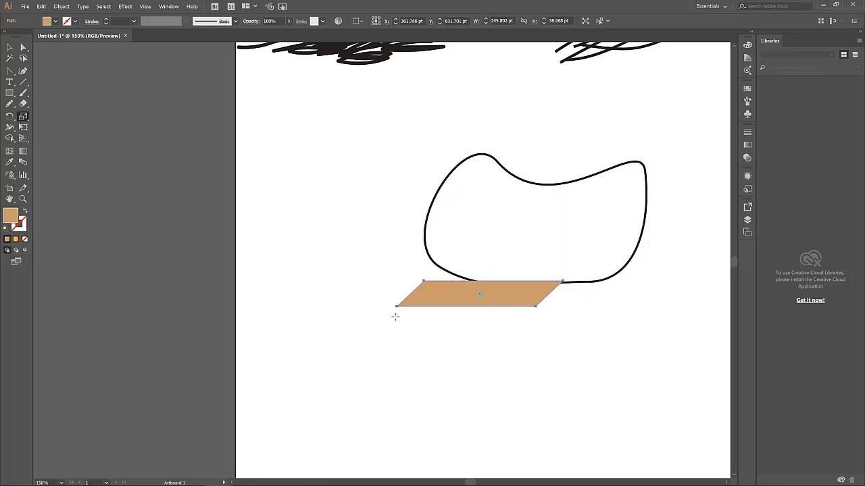
left_click_drag(395, 308, 379, 303)
left_click_drag(462, 293, 460, 294)
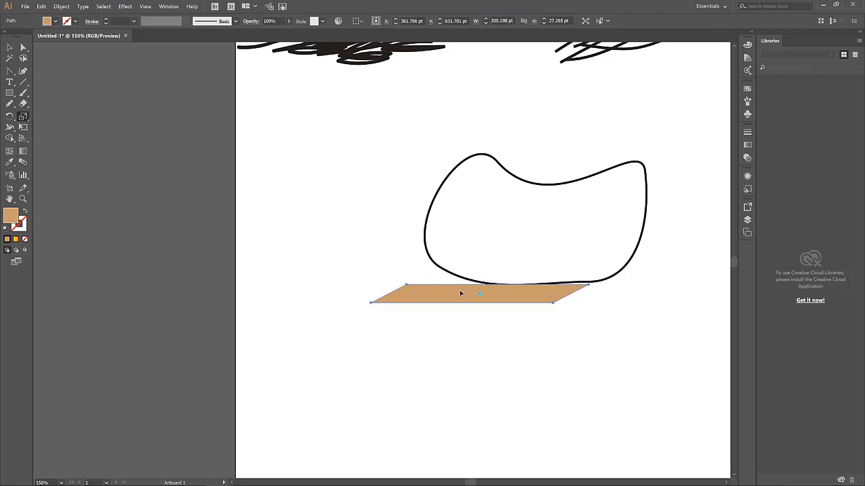
Move the parallelogram up so it tucks against the blob's lower edge
left_click(10, 48)
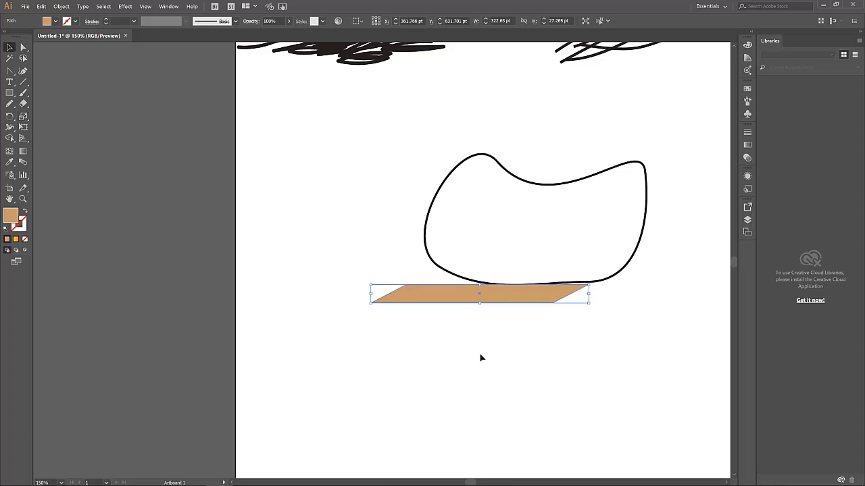
left_click(493, 331)
left_click_drag(516, 302, 520, 289)
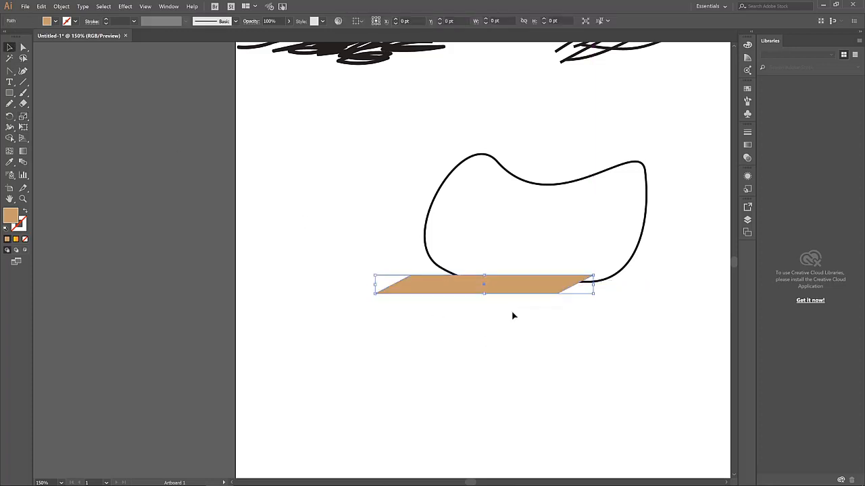
left_click(490, 352)
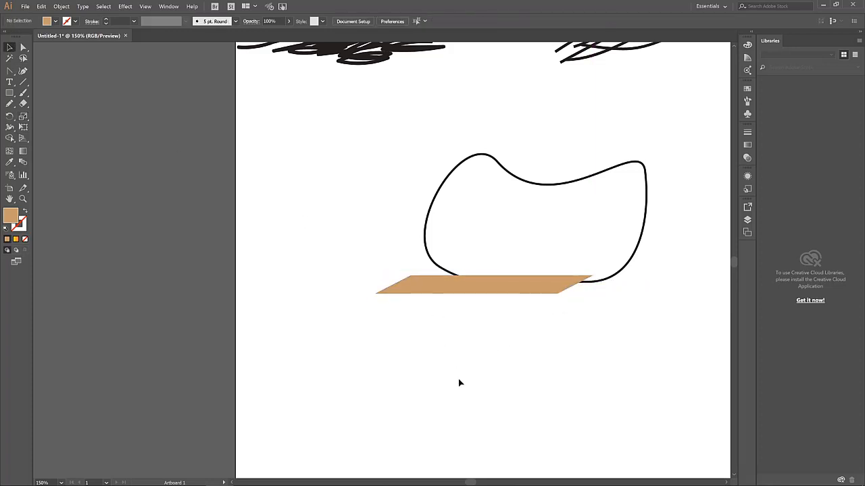
Send the orange parallelogram to the back so the blob's black outline crosses over it
left_click(528, 294)
right_click(510, 292)
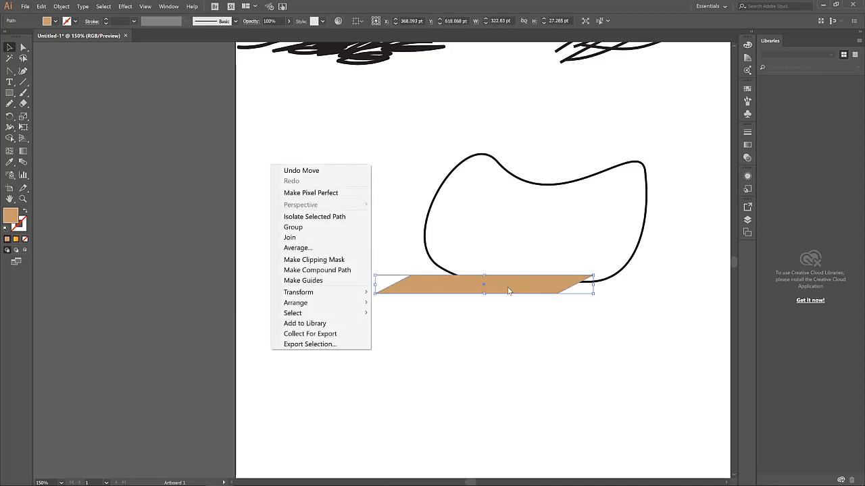
left_click(503, 334)
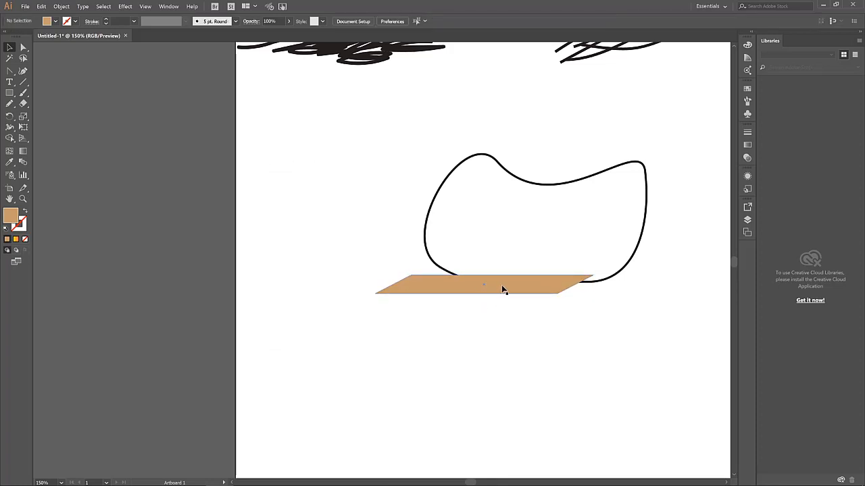
right_click(503, 290)
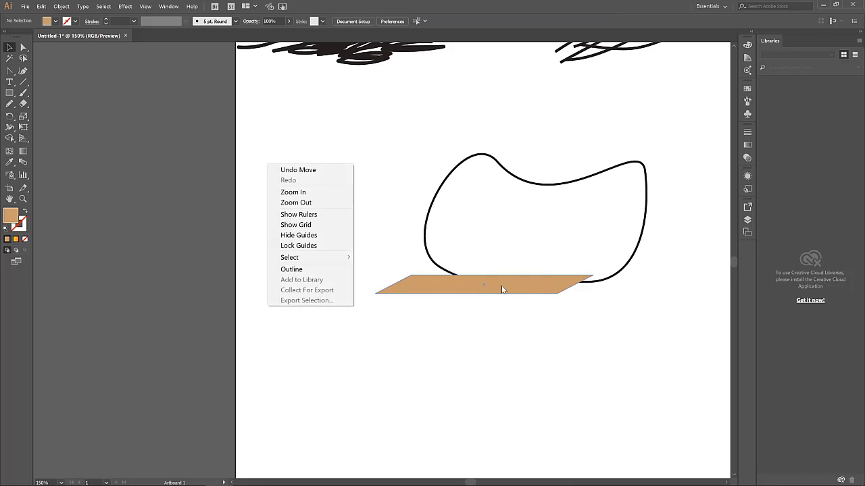
left_click(433, 287)
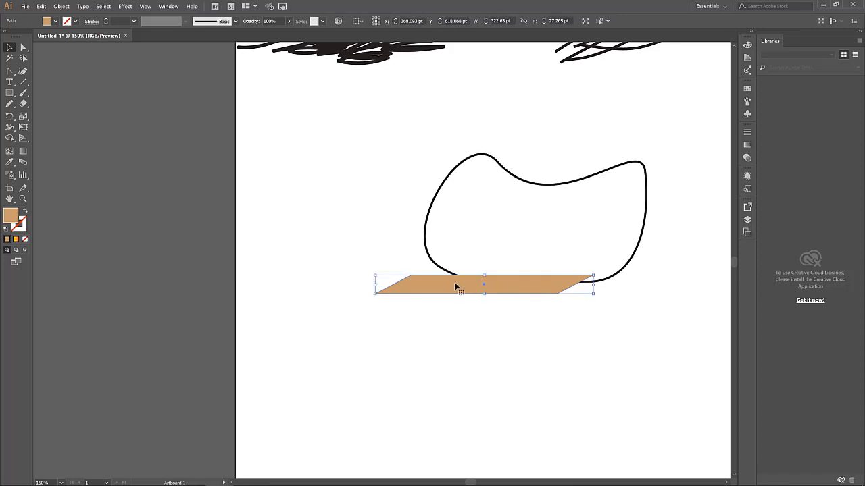
right_click(454, 286)
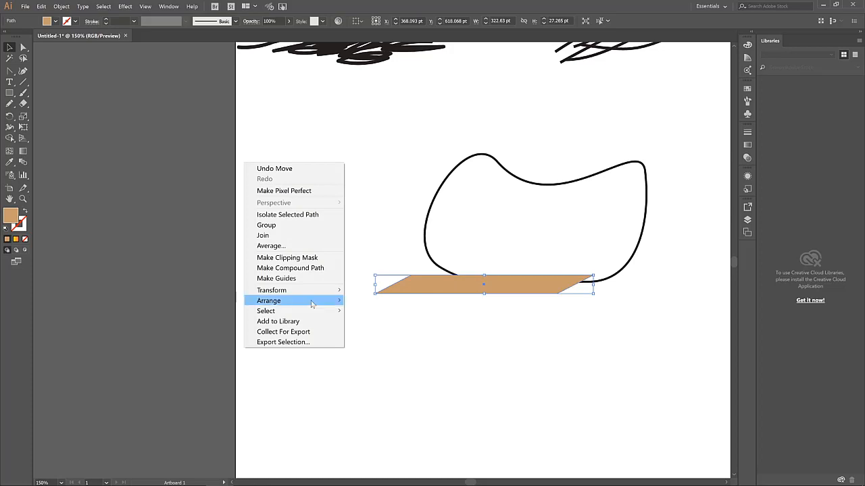
mouse_move(292, 304)
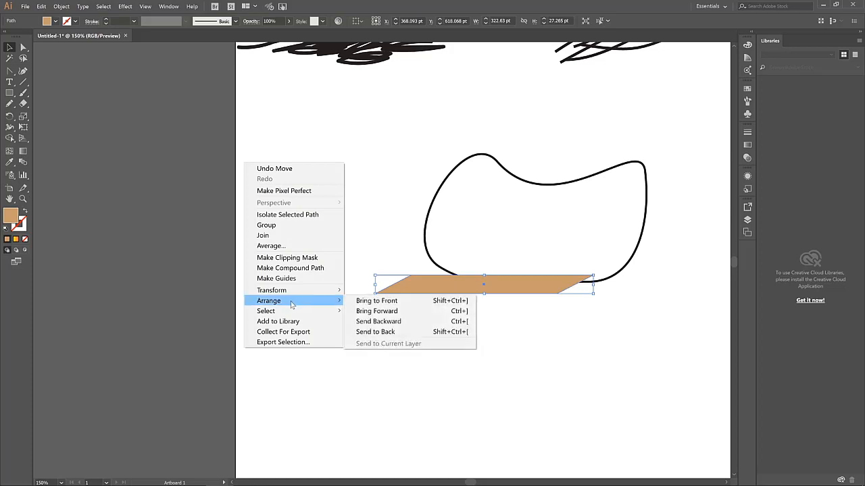
left_click(398, 333)
left_click(464, 337)
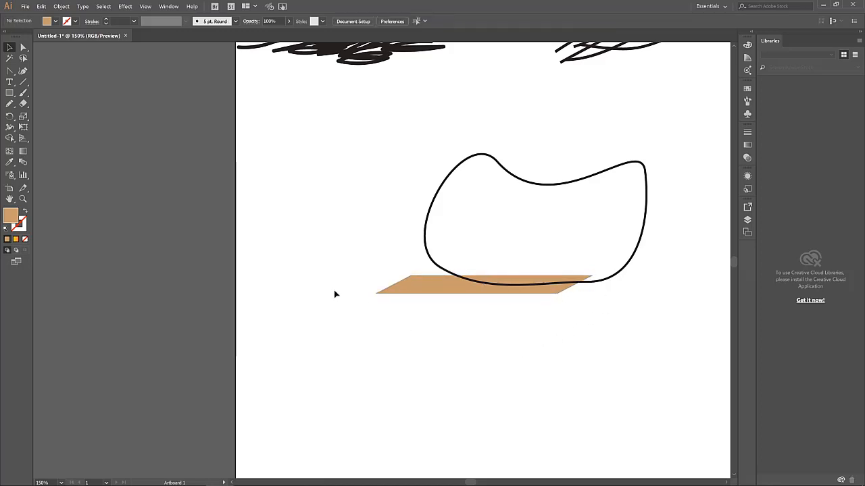
left_click(427, 294)
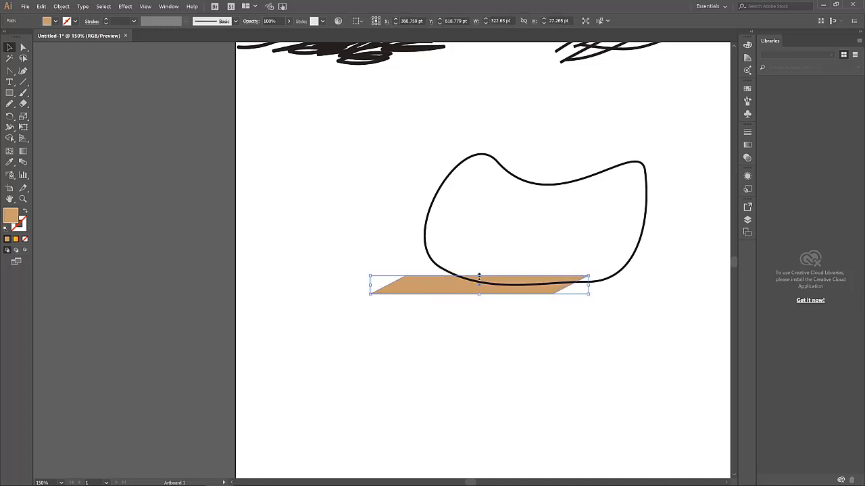
left_click(547, 230)
scroll(548, 235, "up", 1)
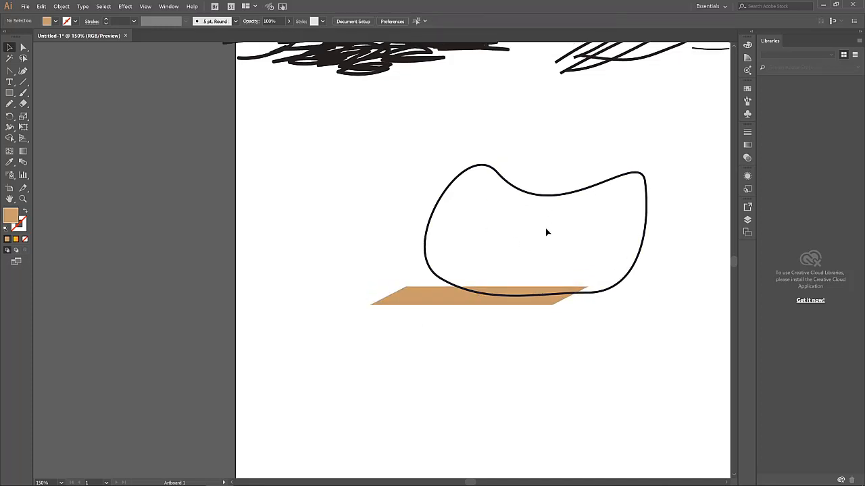
Fill the blob with the orange-yellow gradient and thin its outline to 1 pt
left_click(550, 197)
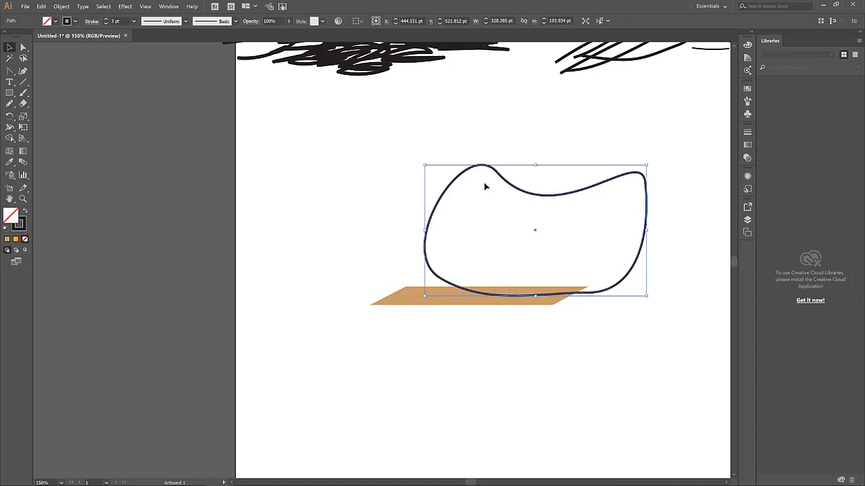
left_click(74, 22)
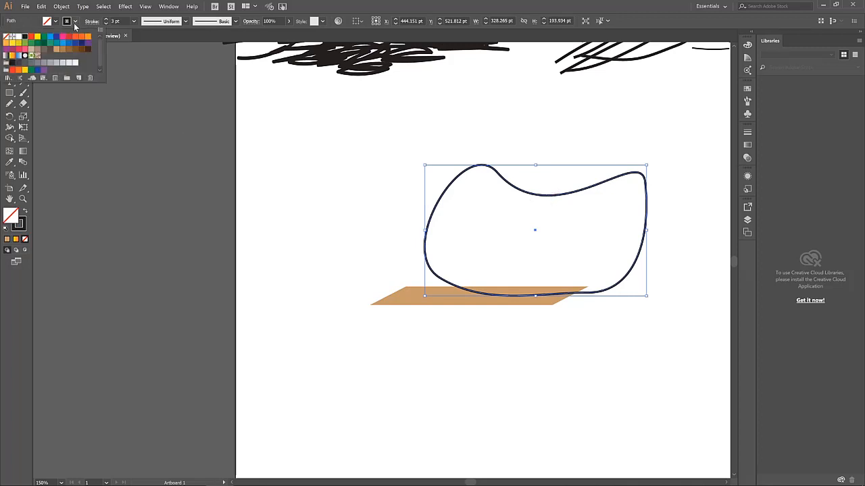
left_click(75, 24)
left_click(56, 23)
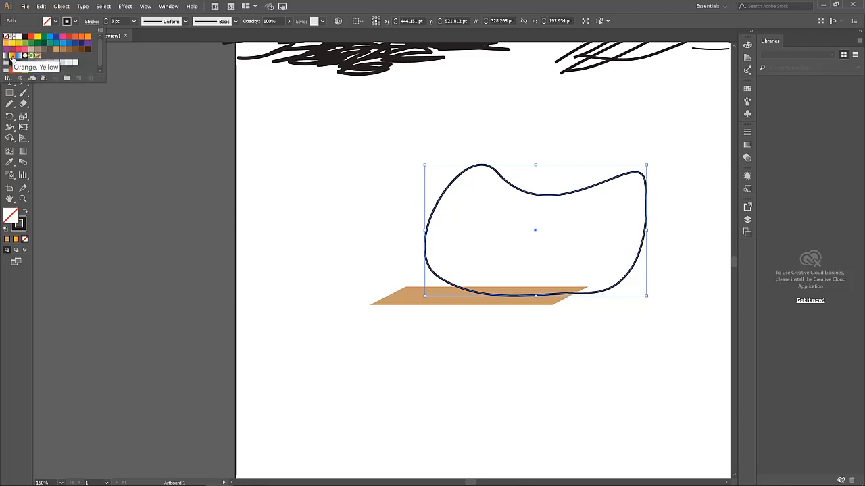
left_click(12, 57)
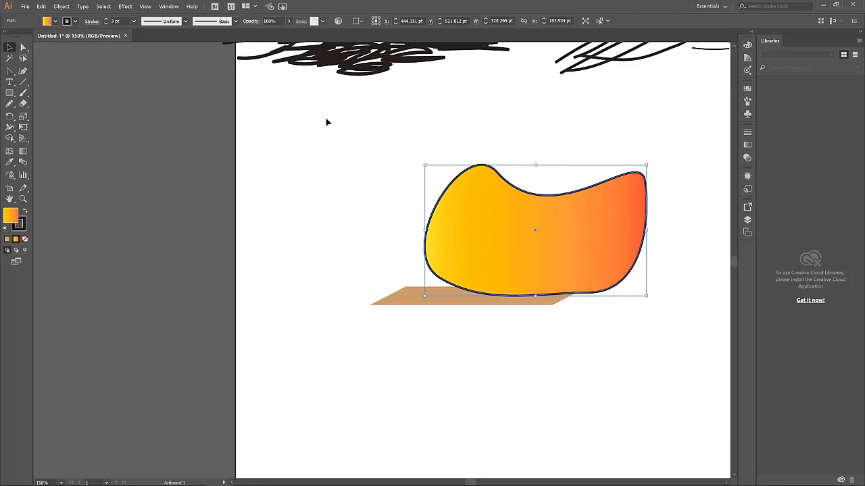
left_click(106, 24)
left_click(106, 23)
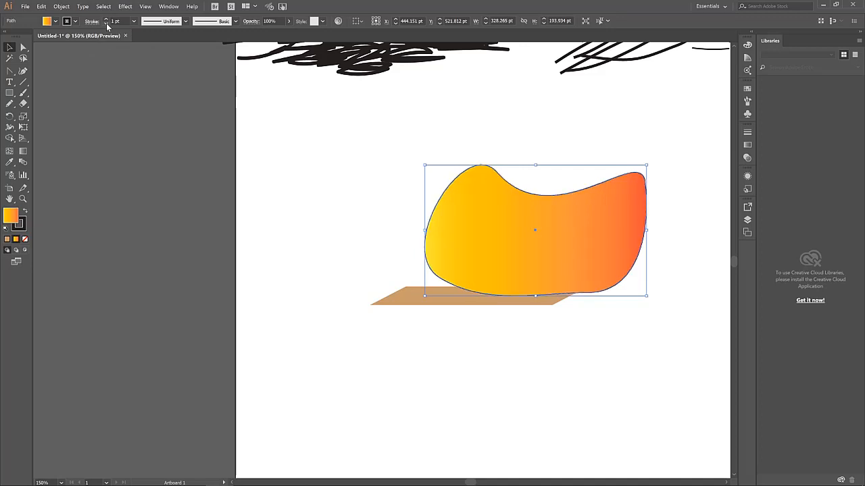
left_click(256, 179)
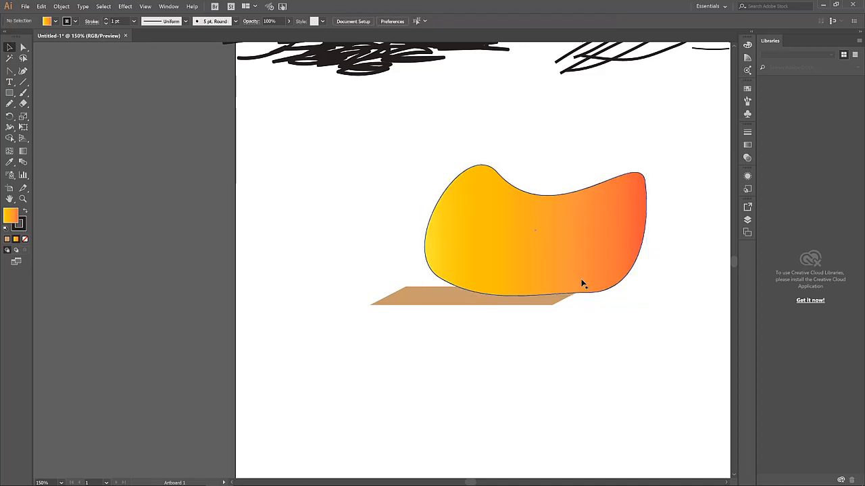
Try tan and then a darker brown as the blob's outline colour
left_click(462, 183)
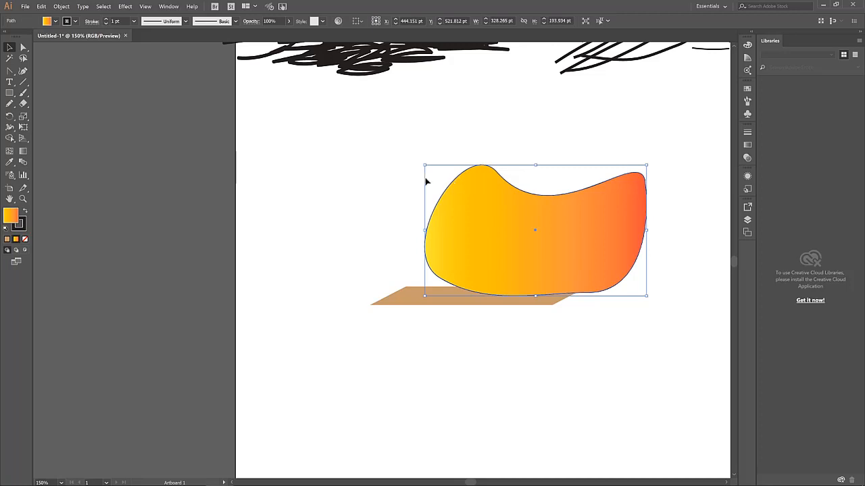
left_click(75, 21)
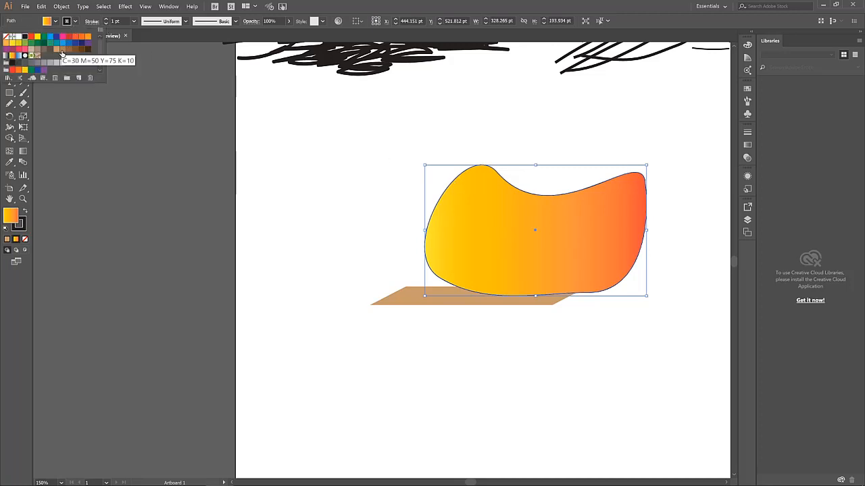
left_click(63, 50)
left_click(68, 51)
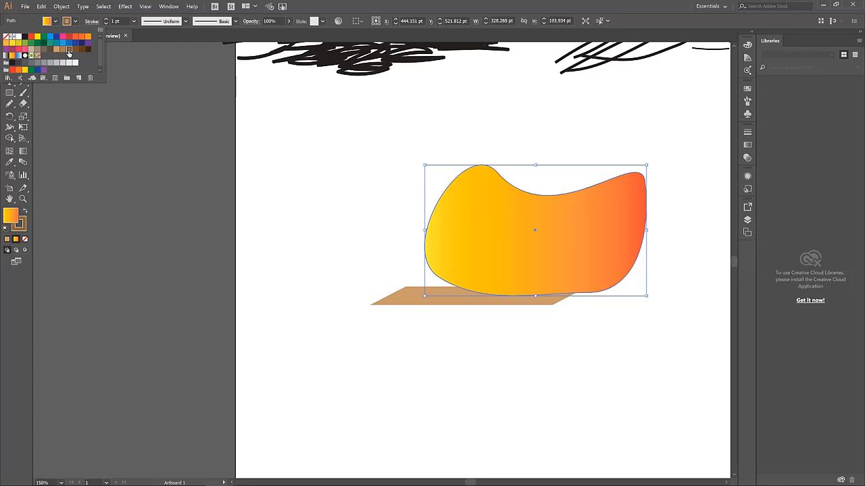
left_click(365, 158)
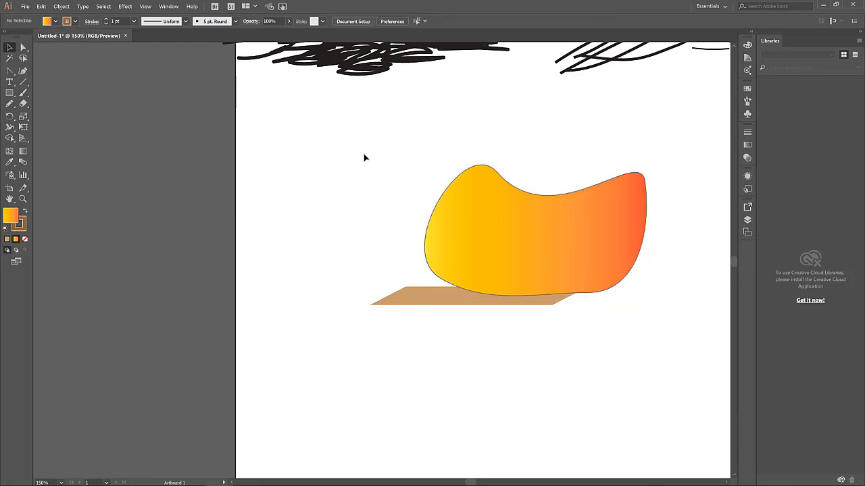
Check the shadow shape's fill, then set the blob's outline to the matching tan
left_click(440, 301)
left_click(56, 22)
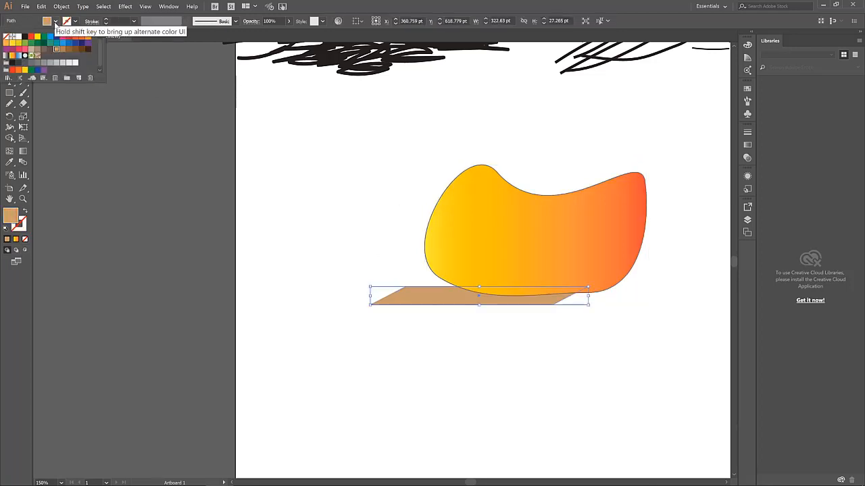
left_click(464, 264)
left_click(464, 264)
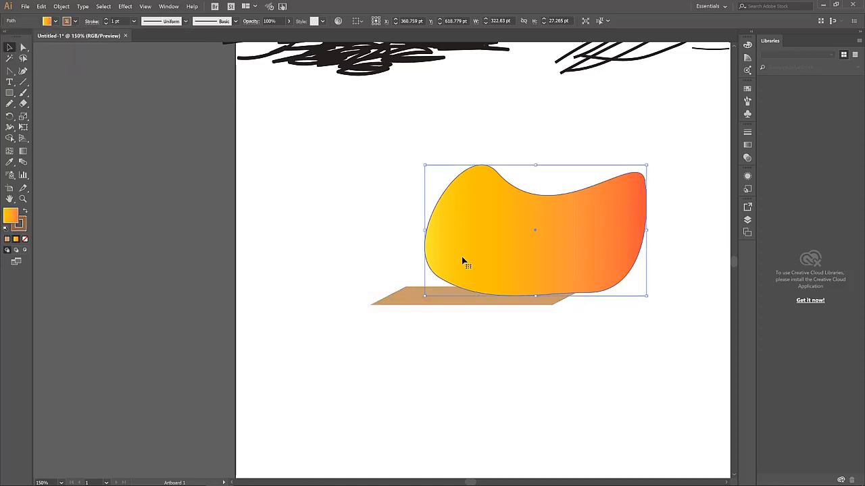
left_click(75, 22)
left_click(56, 51)
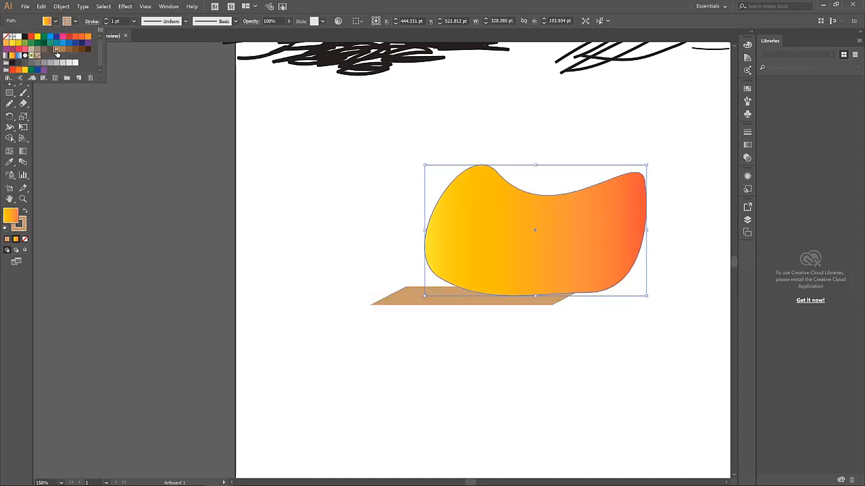
left_click(308, 162)
left_click(308, 162)
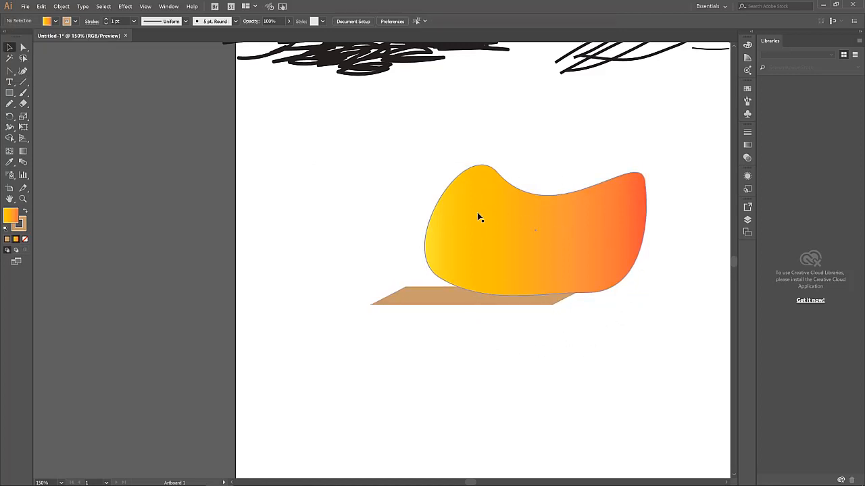
left_click(545, 307)
left_click(585, 324)
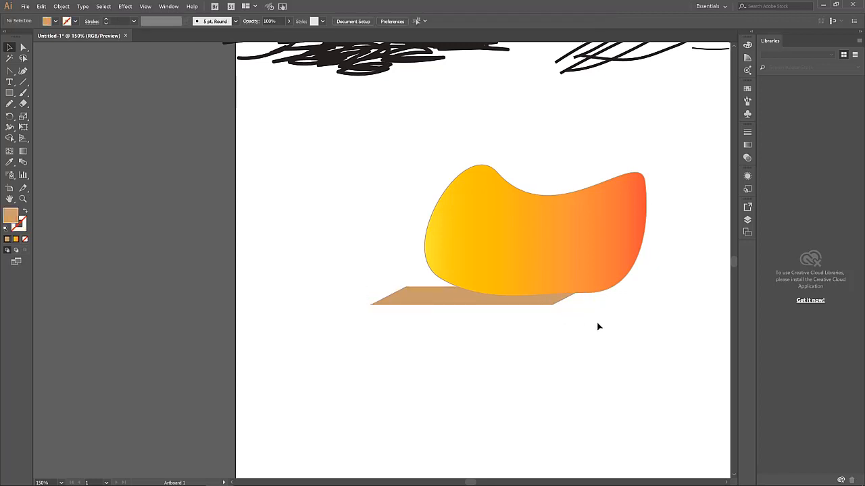
Zoom out to see the whole artboard with the blob and both ink sketches
scroll(598, 326, "down", 1)
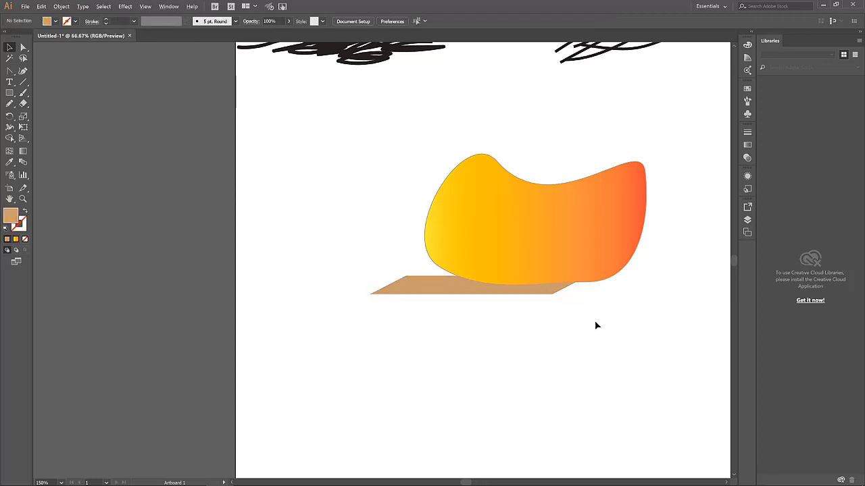
scroll(596, 326, "down", 2)
scroll(642, 317, "up", 2)
scroll(641, 314, "down", 3)
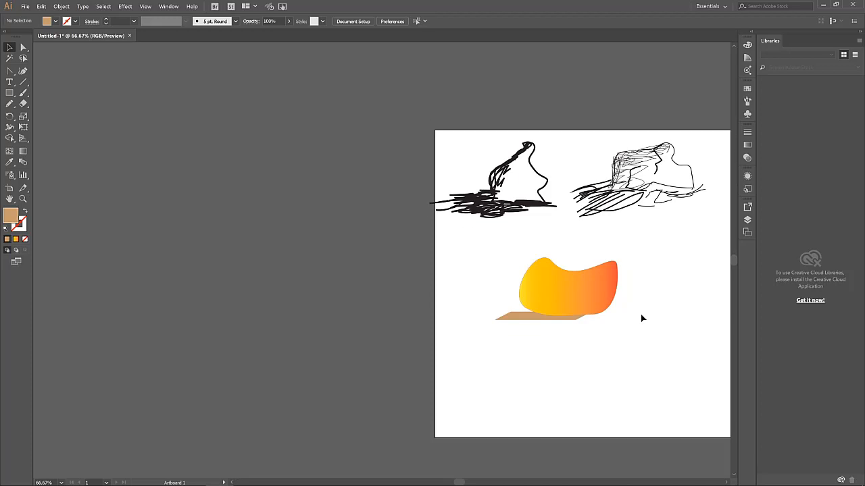
left_click_drag(459, 482, 473, 482)
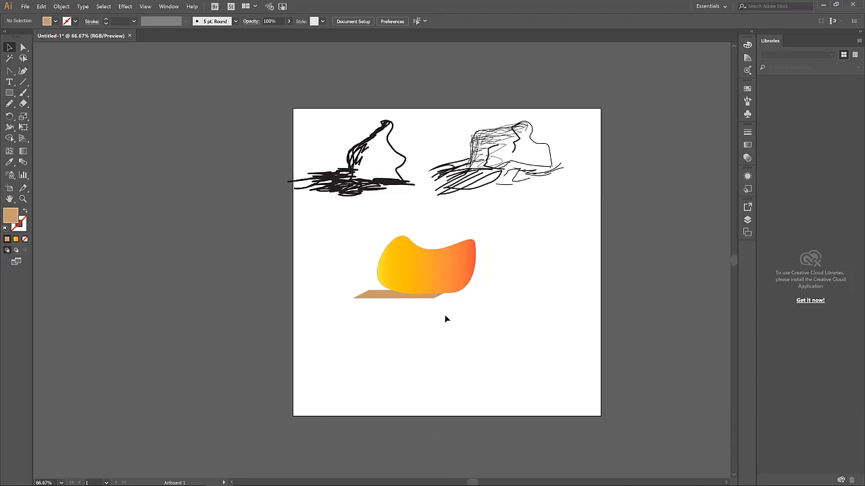
scroll(436, 261, "up", 1)
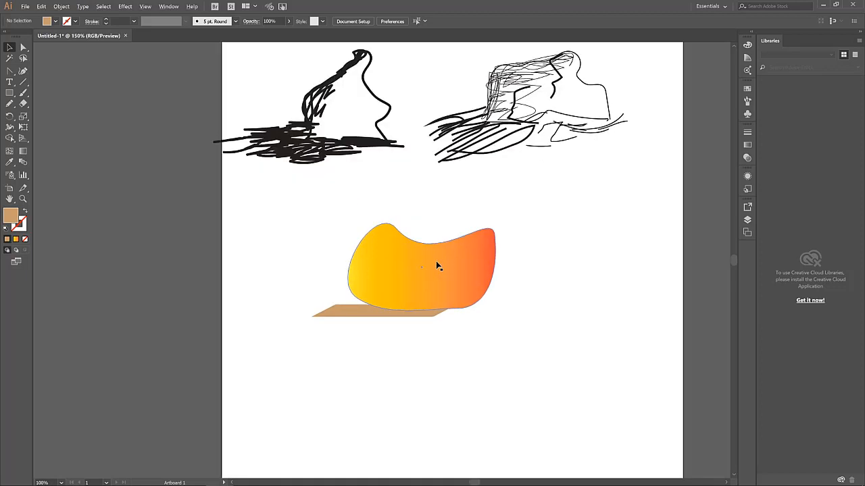
scroll(436, 260, "up", 1)
scroll(470, 283, "down", 3)
scroll(471, 283, "up", 7)
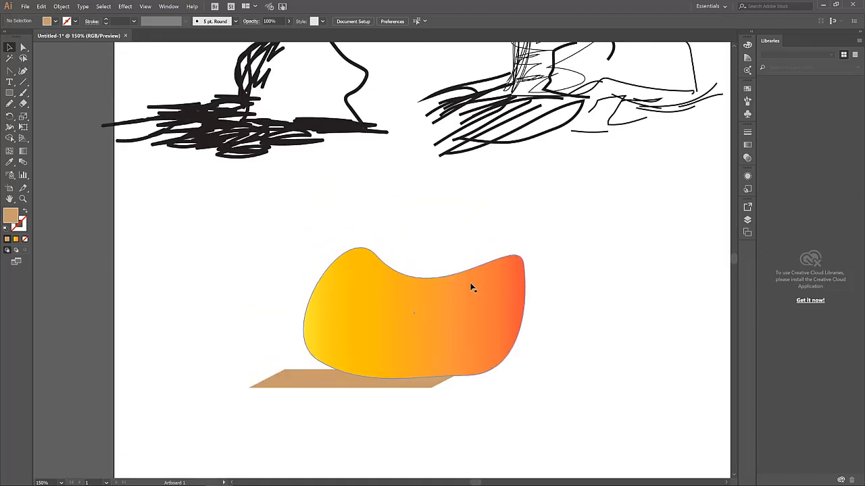
scroll(471, 287, "up", 1)
scroll(472, 288, "down", 2)
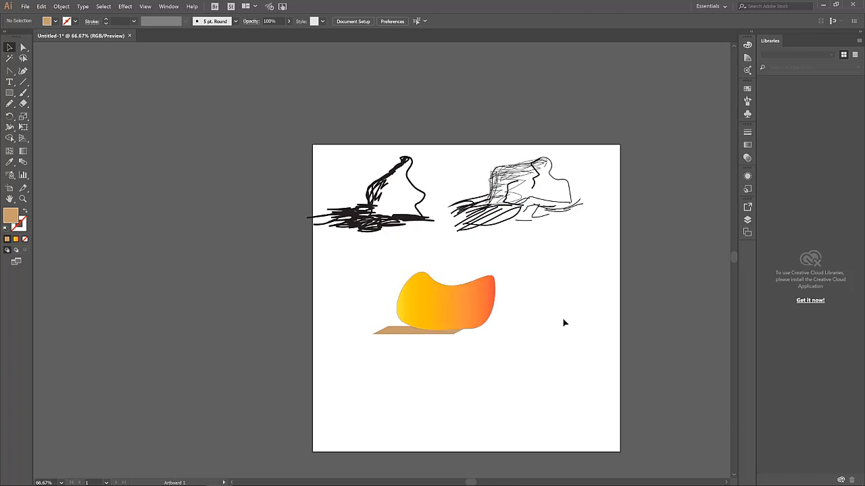
left_click(449, 308)
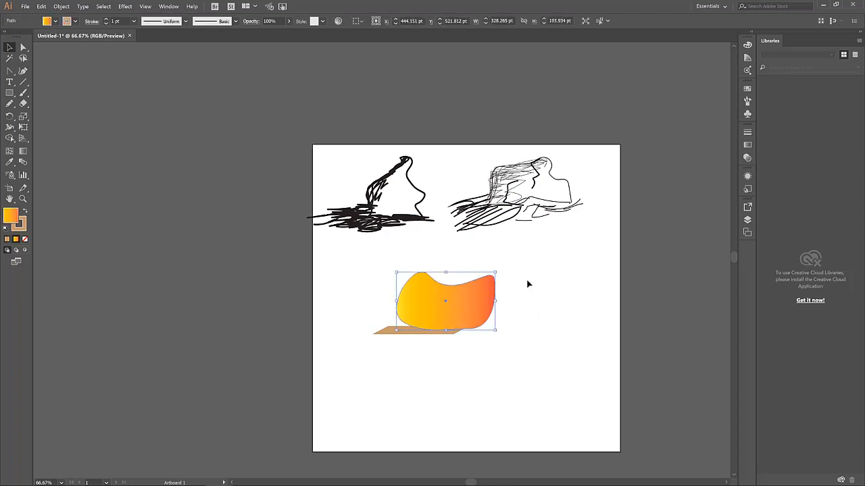
left_click(528, 284)
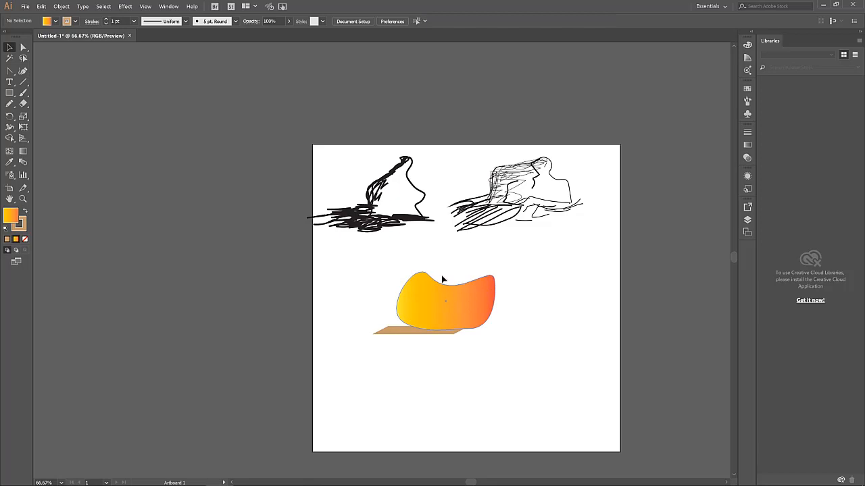
Choose the Paintbrush tool for freehand strokes
left_click(23, 93)
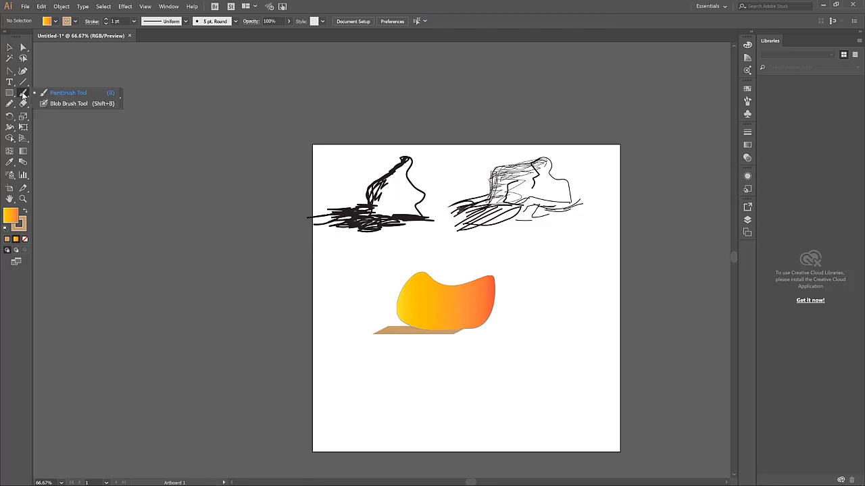
left_click(72, 97)
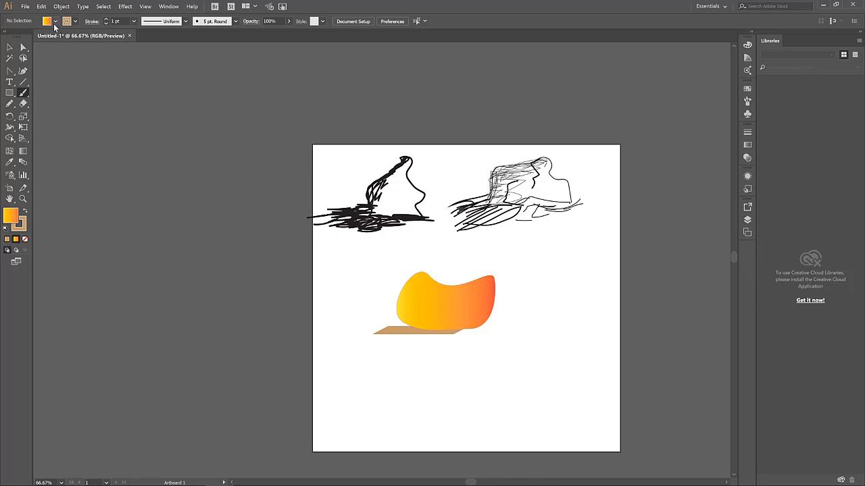
left_click(75, 22)
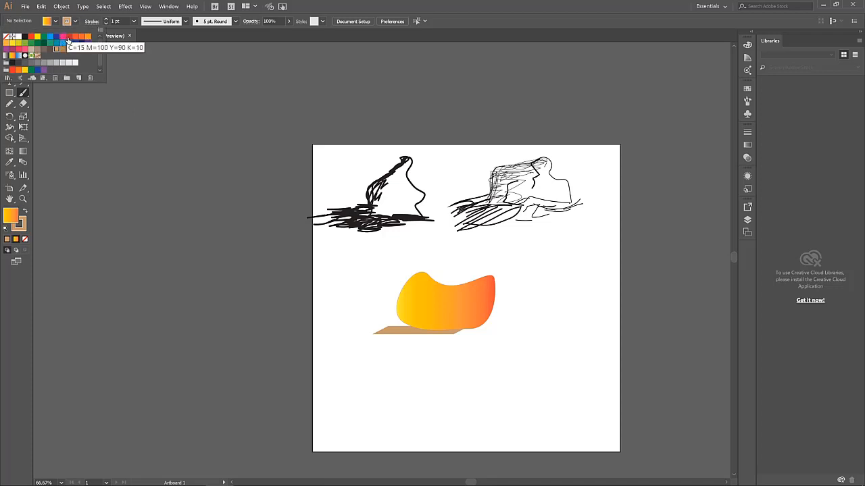
Set a red stroke with no fill and paint a wavy red line across the blob
left_click(59, 37)
left_click(55, 22)
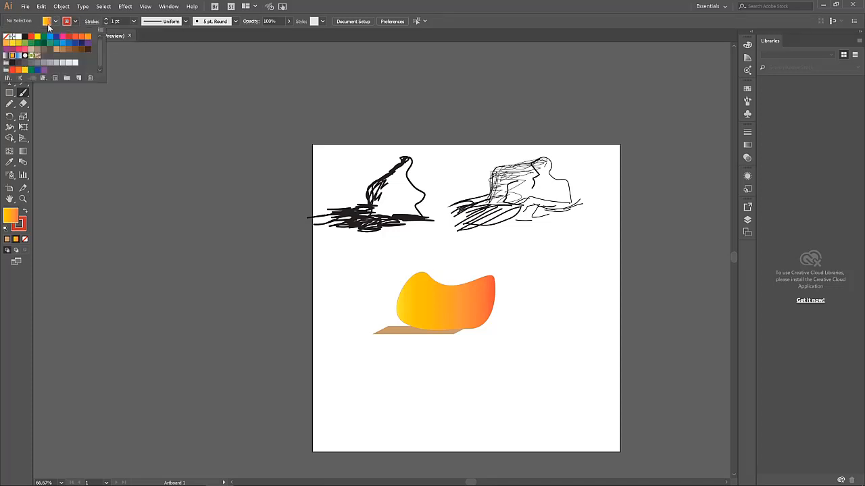
left_click(6, 36)
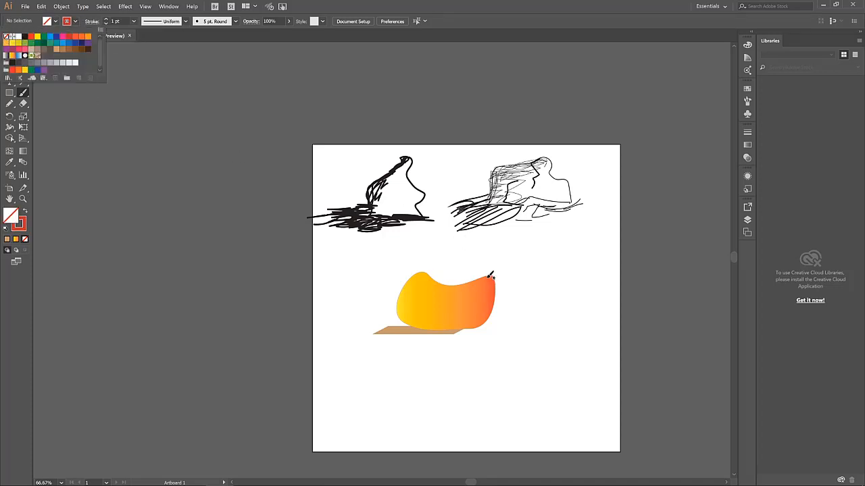
left_click(487, 276)
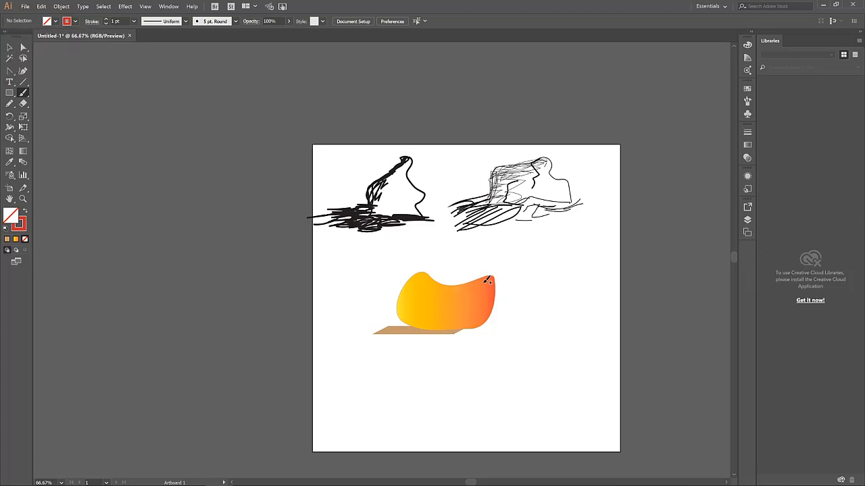
left_click_drag(490, 276, 423, 315)
key("ctrl+z")
mouse_move(494, 276)
left_mouse_down()
mouse_move(417, 312)
mouse_move(478, 297)
mouse_move(457, 308)
left_mouse_up()
Add three more red lines near the blob's top edge, top right and middle
scroll(498, 299, "down", 1)
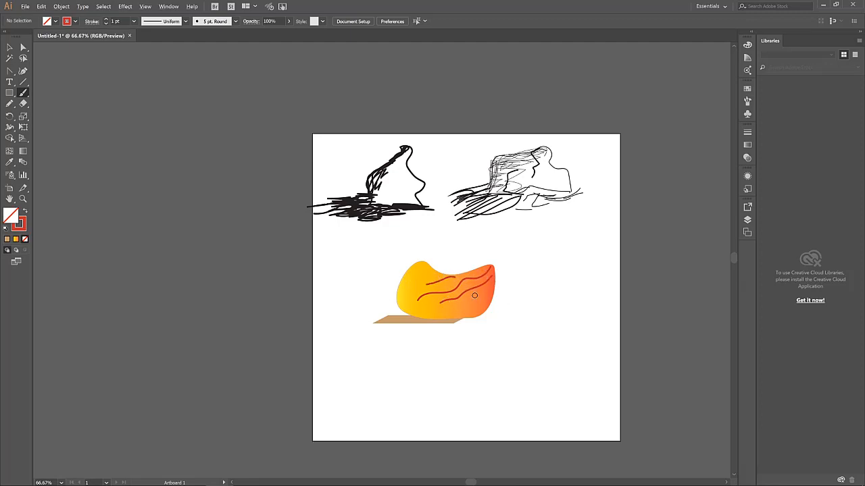
scroll(495, 284, "up", 2)
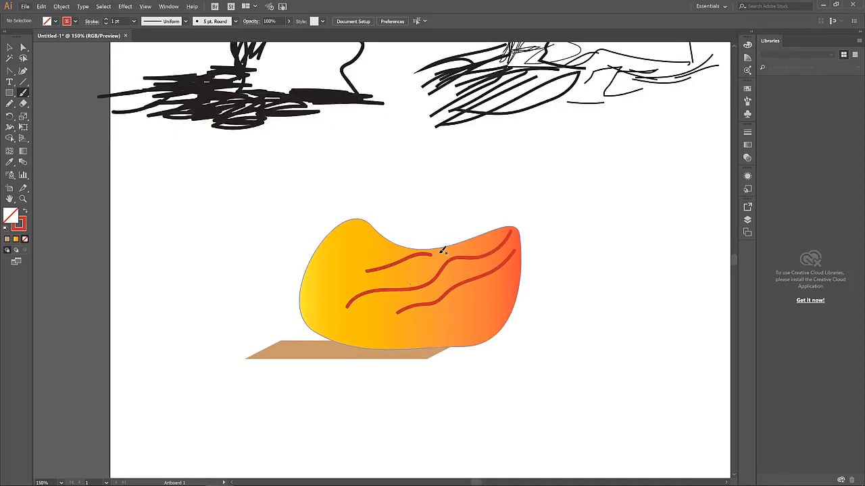
left_click_drag(464, 242, 447, 250)
left_click_drag(492, 233, 478, 243)
left_click_drag(427, 266, 375, 278)
scroll(464, 245, "down", 2)
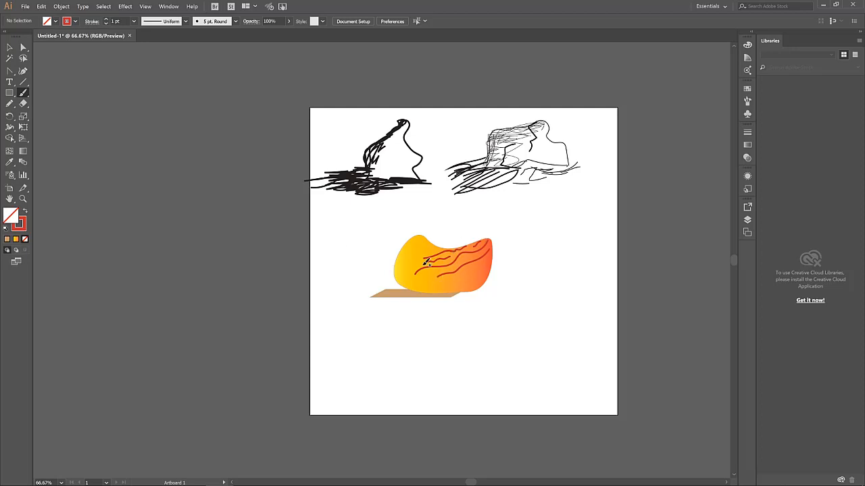
left_click(11, 48)
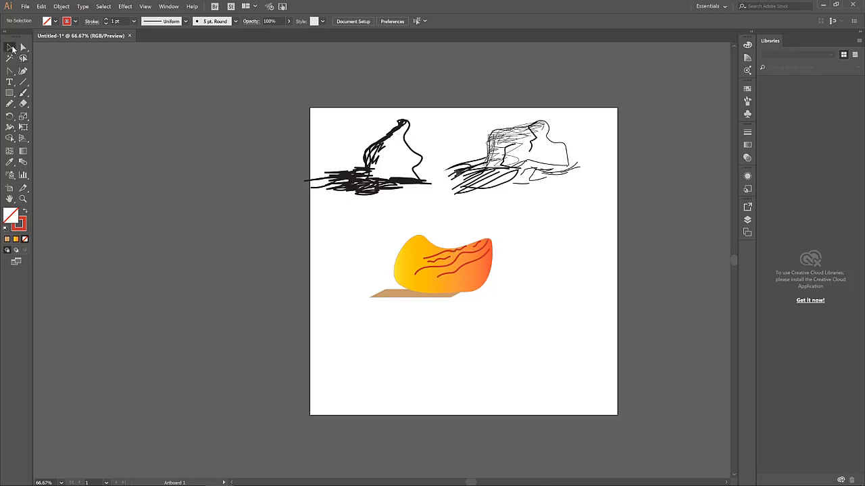
Shift the brown shadow shape slightly left beneath the orange blob
left_click(387, 293)
mouse_move(387, 292)
left_mouse_down()
mouse_move(367, 294)
mouse_move(380, 299)
left_mouse_up()
left_click(514, 318)
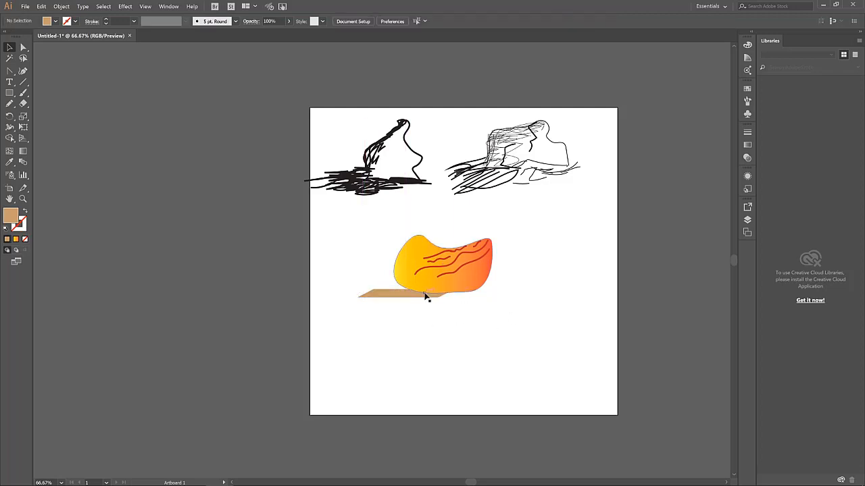
key("ctrl+z")
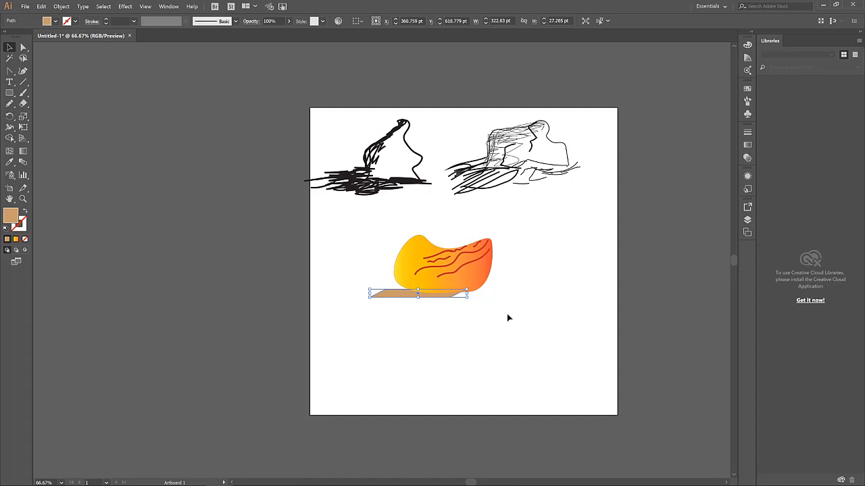
left_click(508, 318)
left_click(445, 298)
key("Up")
key("Up")
key("Up")
key("Up")
key("Up")
key("Up")
key("Up")
key("Up")
key("Up")
key("Up")
key("Up")
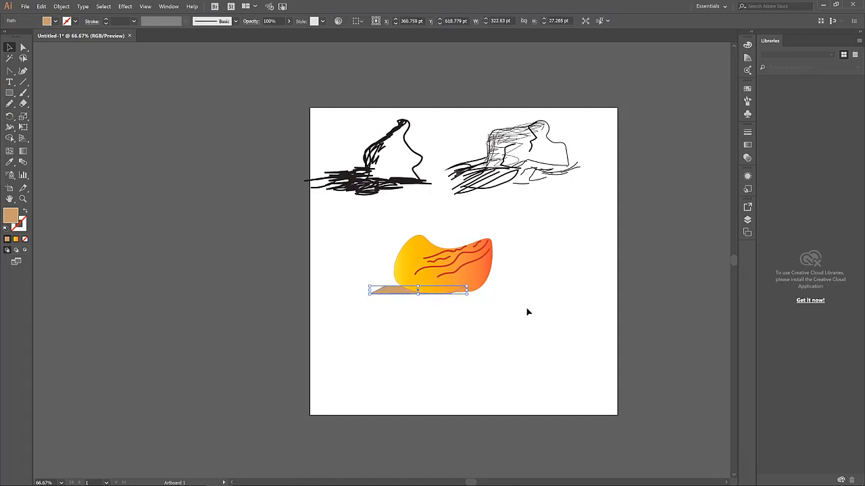
left_click(536, 306)
left_click(383, 288)
left_click(521, 307)
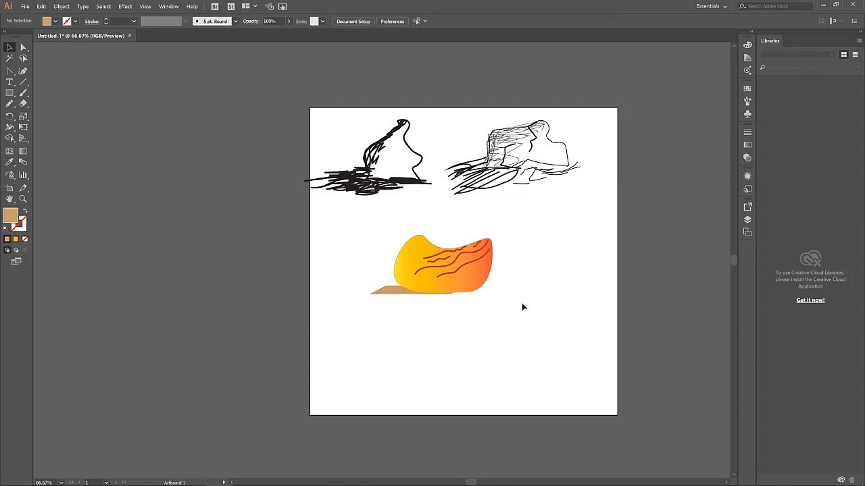
left_click(372, 286)
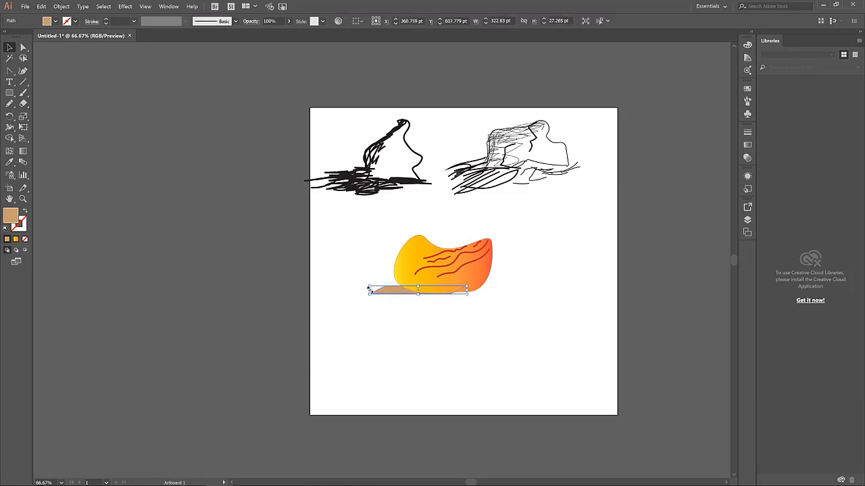
left_click_drag(369, 289, 352, 292)
left_click(499, 291)
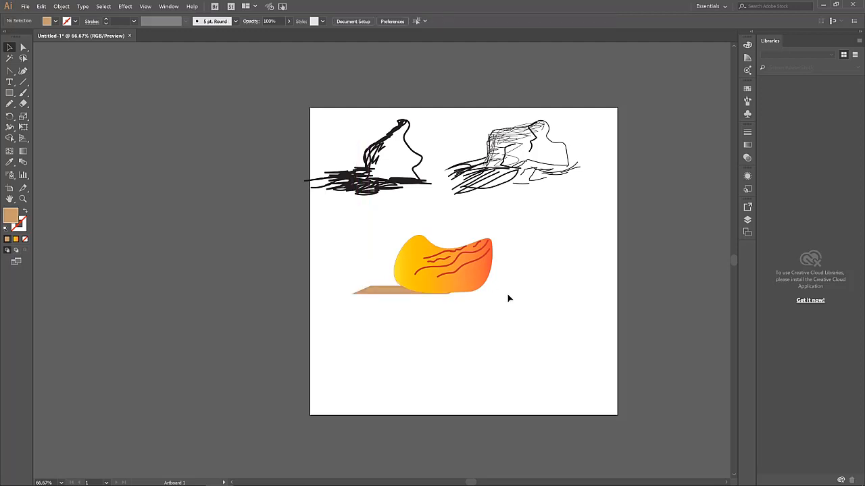
Change the shadow shape's fill from tan to grey
left_click(389, 291)
left_click(55, 21)
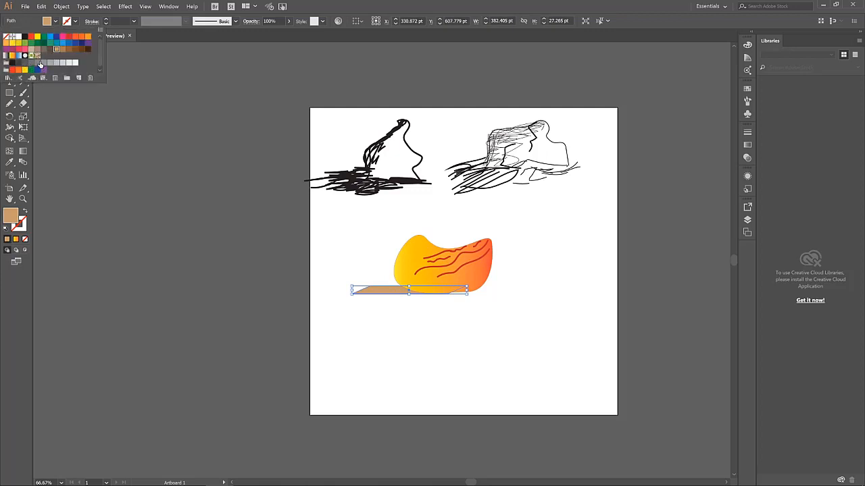
left_click(43, 63)
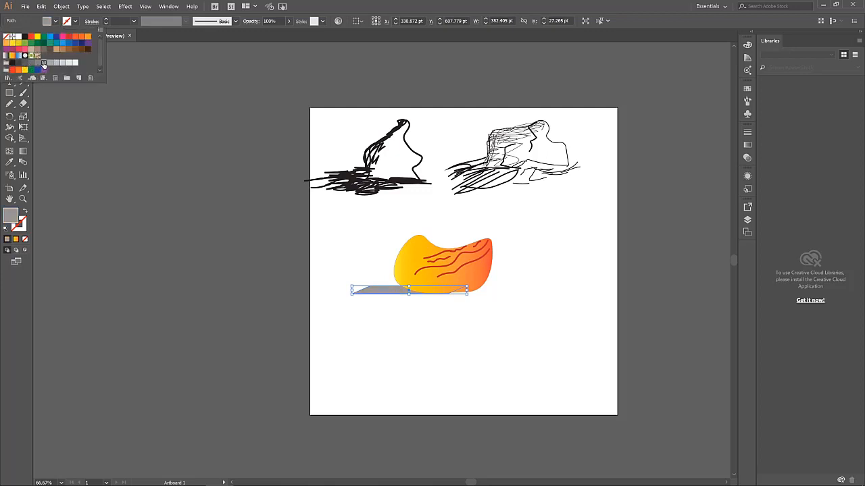
left_click(399, 318)
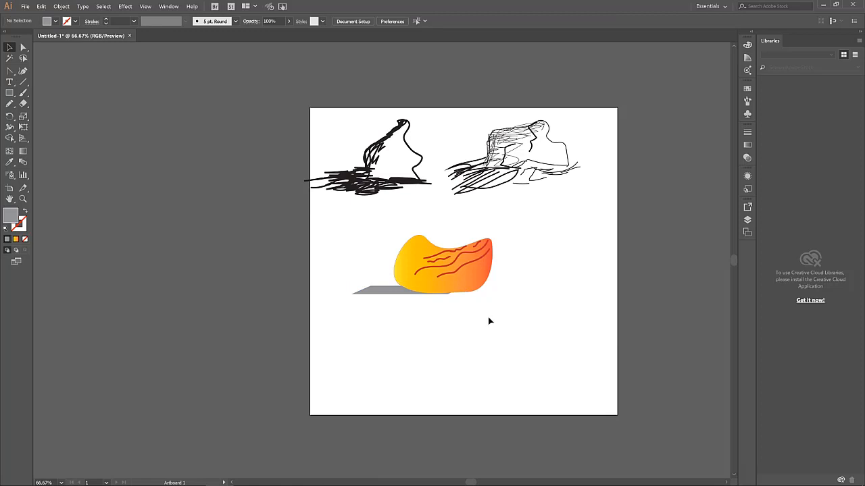
left_click(484, 285)
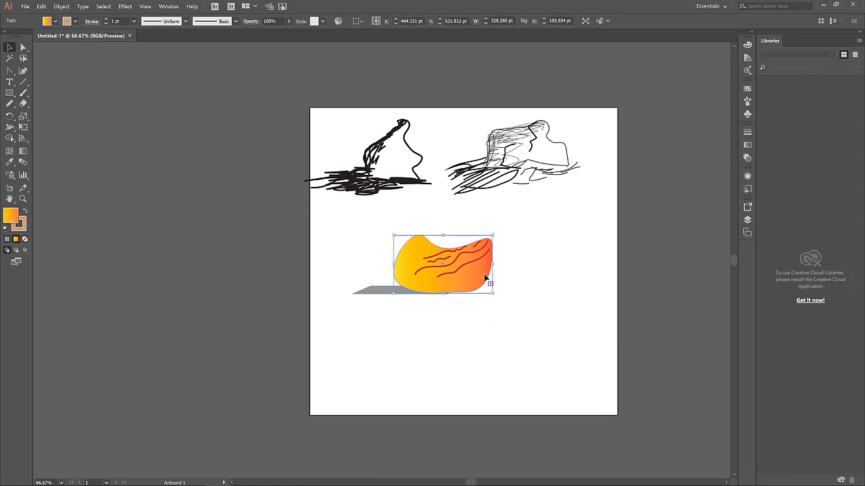
left_click_drag(484, 277, 492, 284)
left_click(548, 289)
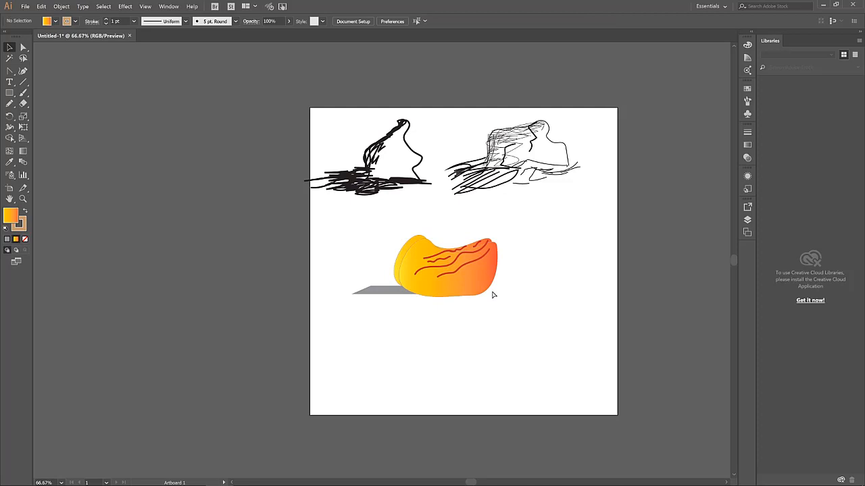
key("ctrl+z")
left_click(534, 279)
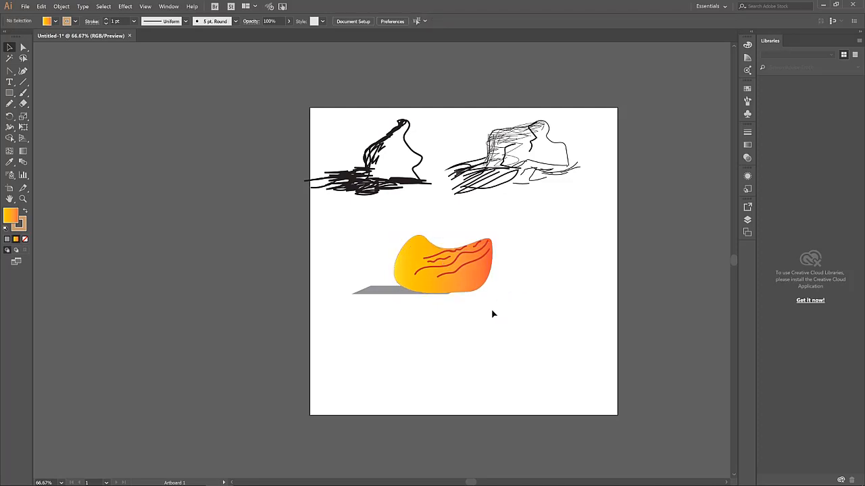
scroll(508, 294, "up", 1)
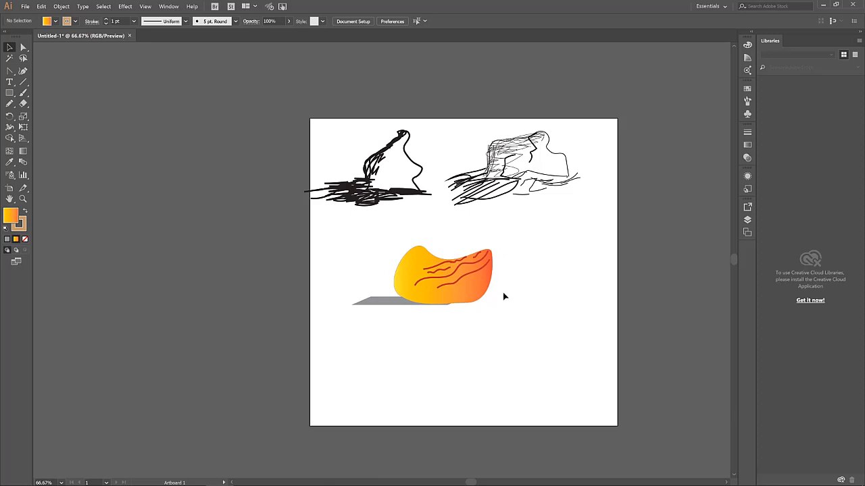
scroll(484, 308, "down", 1)
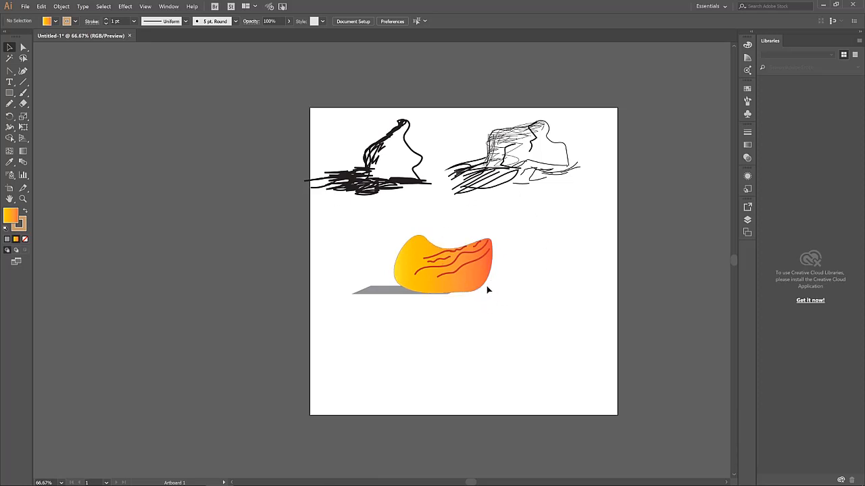
scroll(482, 289, "down", 1)
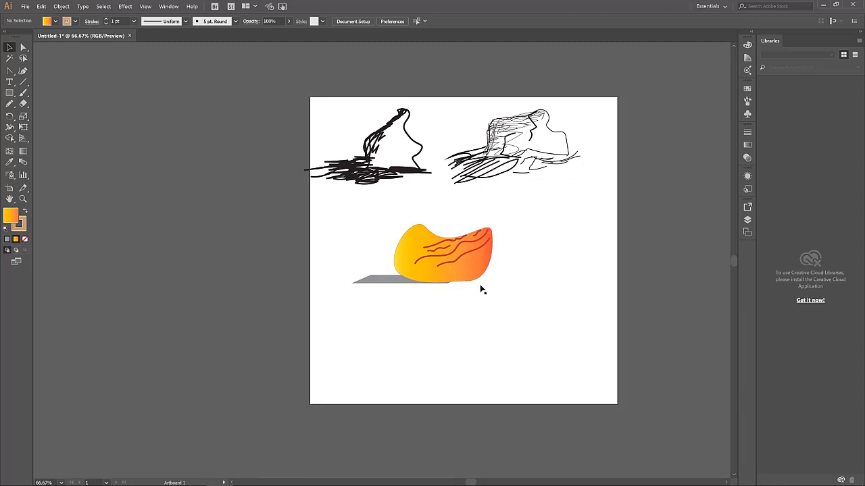
left_click_drag(485, 303, 379, 252)
left_click_drag(447, 260, 560, 238)
left_click(512, 318)
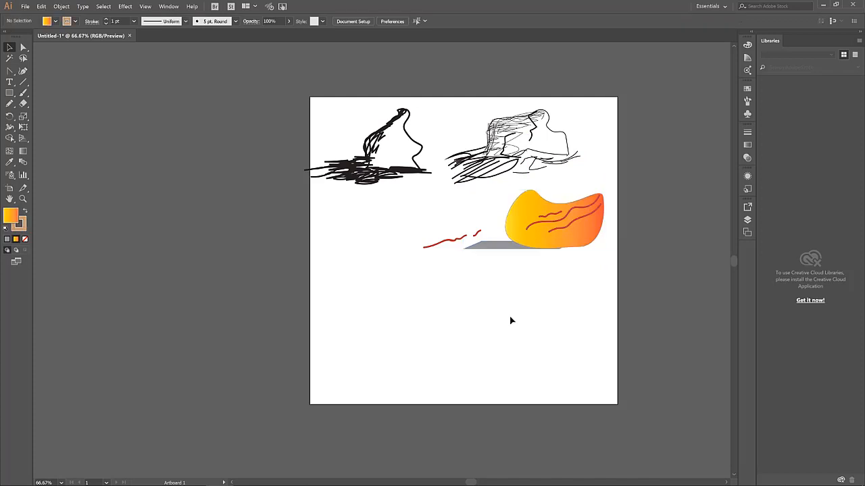
key("ctrl+z")
left_click_drag(543, 309, 340, 223)
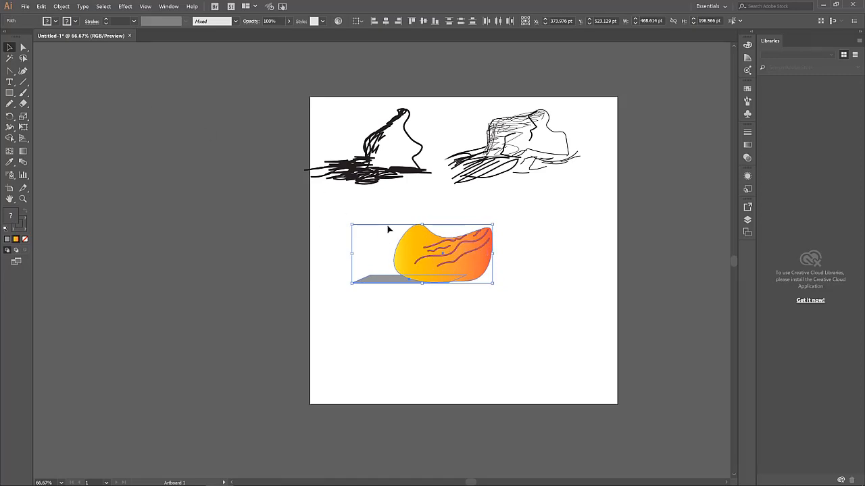
Group the orange blob with its shadow and move the group up and right
left_click_drag(525, 306, 306, 230)
left_click(61, 6)
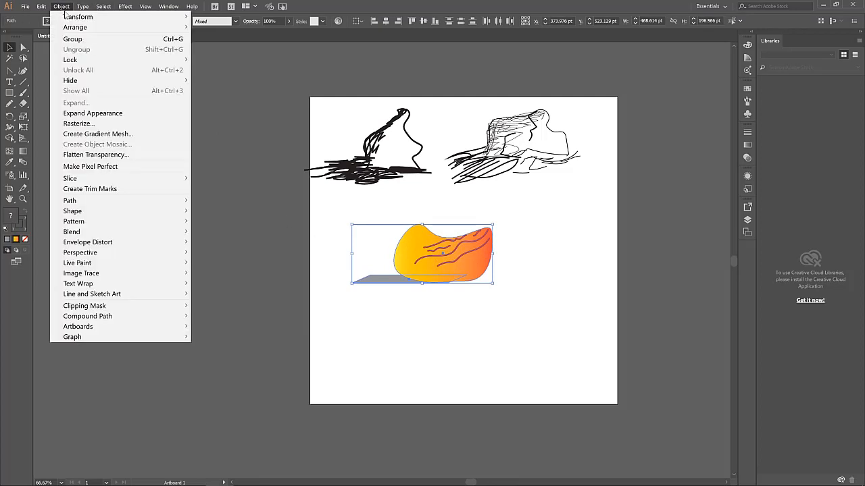
left_click(74, 39)
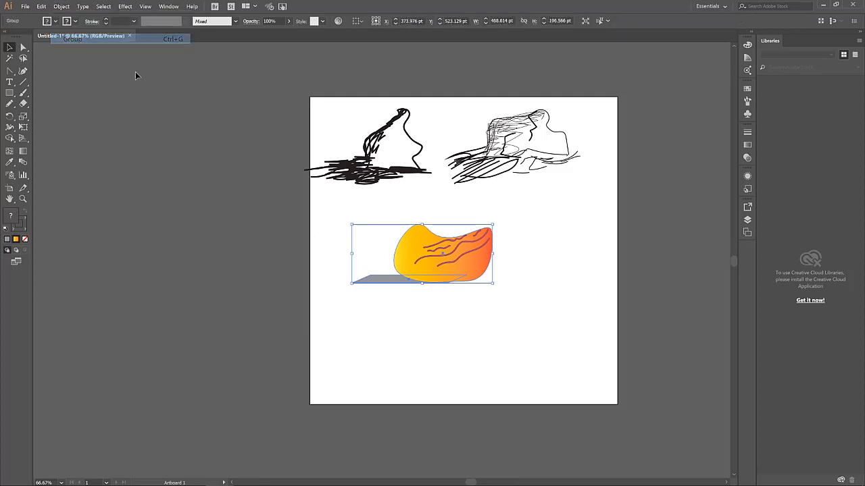
left_click(529, 264)
mouse_move(431, 261)
left_mouse_down()
mouse_move(537, 280)
mouse_move(504, 246)
mouse_move(505, 269)
left_mouse_up()
Group each landscape sketch's strokes, then nudge the blob group to X 720.752 pt, Y 450.463 pt
left_click_drag(581, 185, 448, 99)
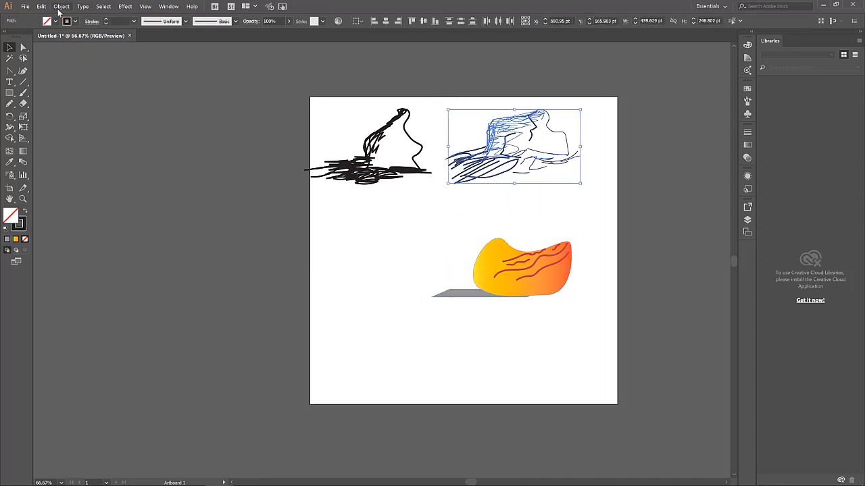
left_click(62, 6)
left_click(72, 38)
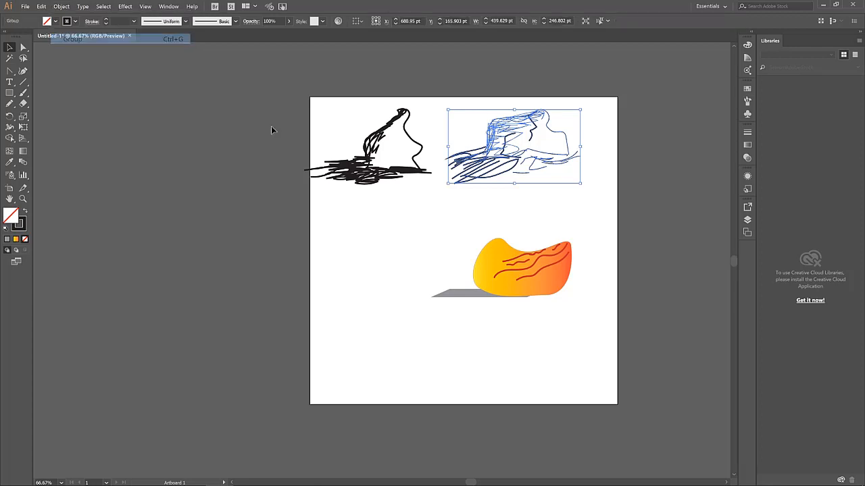
left_click(363, 239)
mouse_move(302, 95)
left_mouse_down()
mouse_move(424, 228)
mouse_move(431, 215)
left_mouse_up()
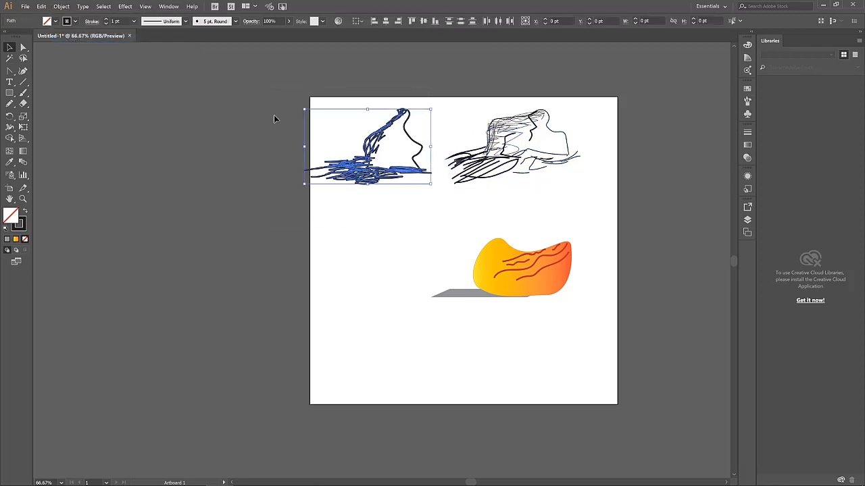
left_click(61, 6)
left_click(72, 39)
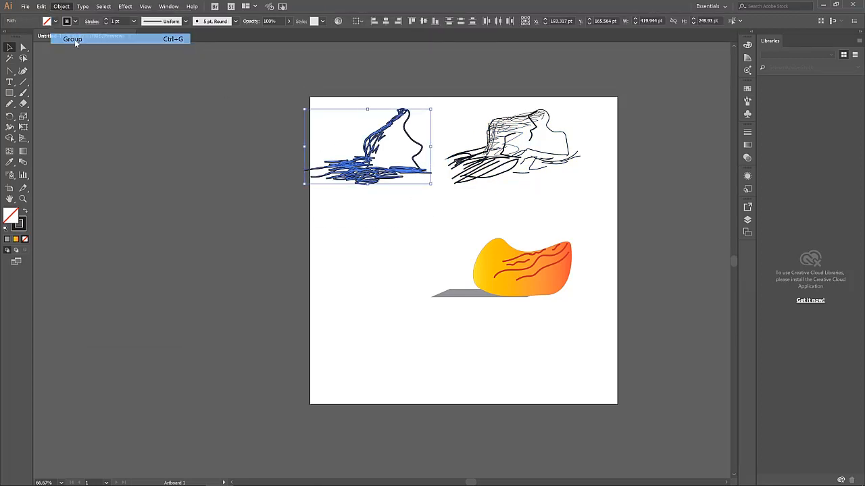
left_click(477, 252)
mouse_move(529, 281)
left_mouse_down()
mouse_move(555, 235)
mouse_move(554, 244)
mouse_move(537, 236)
left_mouse_up()
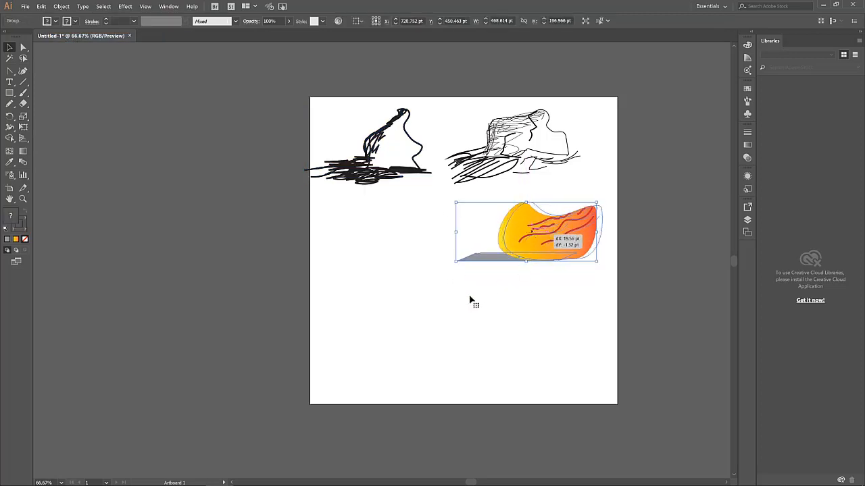
left_click(441, 307)
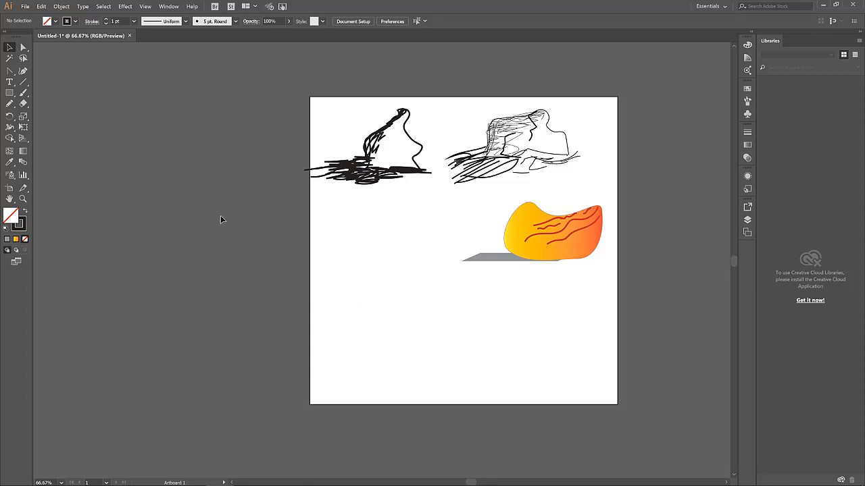
Paint the mug's oval rim, body and inner rim curve with the Paintbrush
left_click(25, 95)
mouse_move(371, 236)
left_mouse_down()
mouse_move(354, 258)
mouse_move(383, 274)
mouse_move(424, 267)
mouse_move(416, 244)
mouse_move(396, 237)
mouse_move(371, 248)
mouse_move(355, 269)
mouse_move(366, 320)
mouse_move(386, 325)
left_mouse_up()
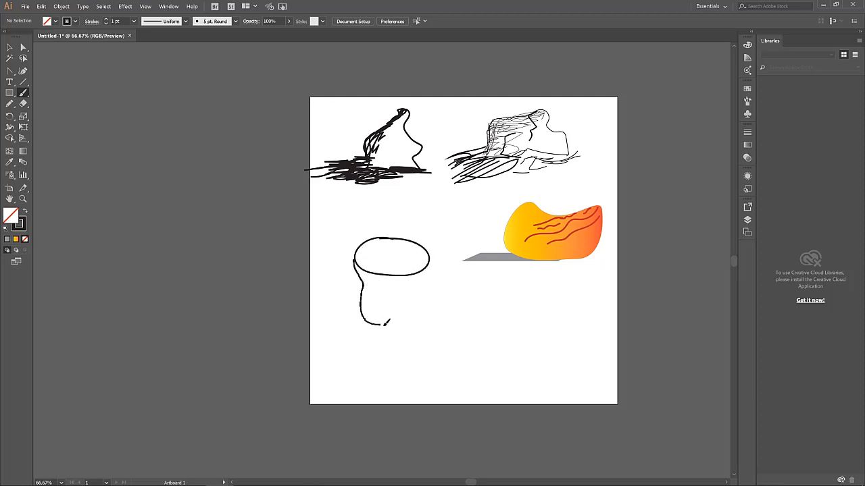
mouse_move(432, 256)
left_mouse_down()
mouse_move(426, 314)
mouse_move(384, 324)
mouse_move(430, 301)
mouse_move(380, 315)
left_mouse_up()
mouse_move(392, 244)
left_mouse_down()
mouse_move(366, 261)
mouse_move(420, 268)
mouse_move(430, 256)
mouse_move(400, 242)
mouse_move(375, 252)
left_mouse_up()
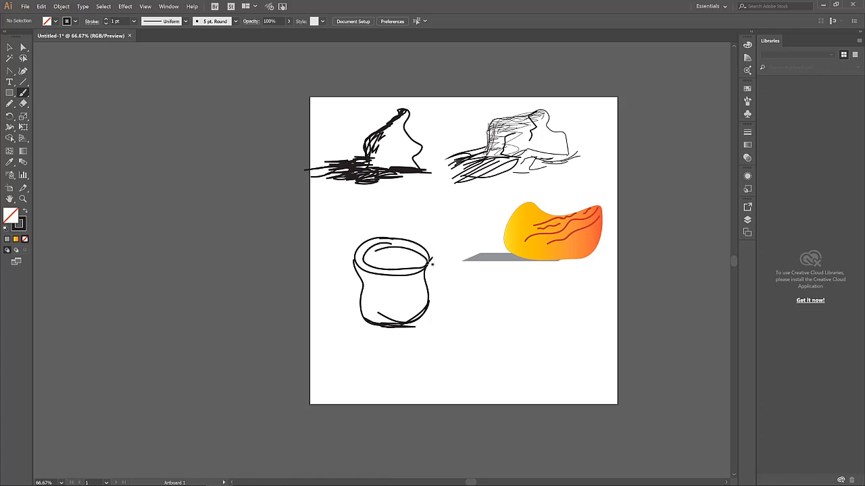
mouse_move(424, 264)
left_mouse_down()
mouse_move(448, 270)
mouse_move(450, 291)
mouse_move(427, 314)
mouse_move(451, 290)
mouse_move(451, 269)
mouse_move(425, 265)
mouse_move(436, 259)
mouse_move(430, 264)
mouse_move(443, 265)
mouse_move(452, 285)
mouse_move(432, 313)
left_mouse_up()
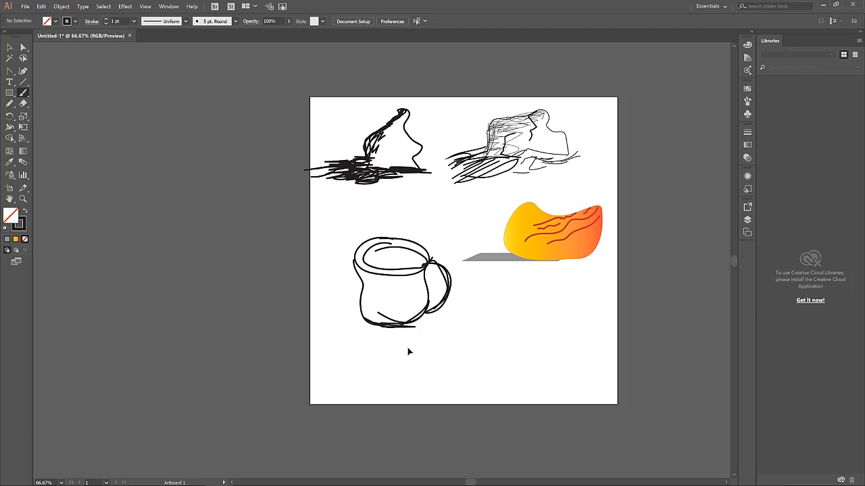
Undo the first handle and redraw a fuller curved handle on the mug's right
key("ctrl+z")
key("ctrl+z")
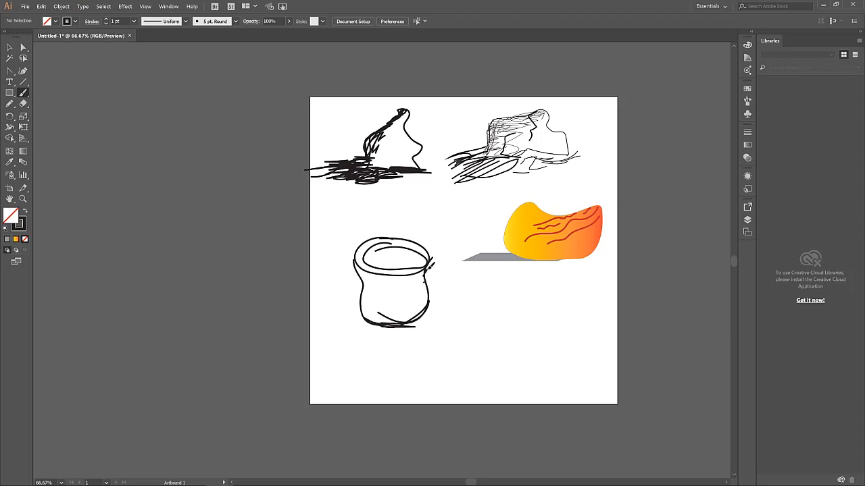
mouse_move(429, 264)
left_mouse_down()
mouse_move(456, 260)
mouse_move(461, 289)
mouse_move(428, 310)
mouse_move(463, 288)
left_mouse_up()
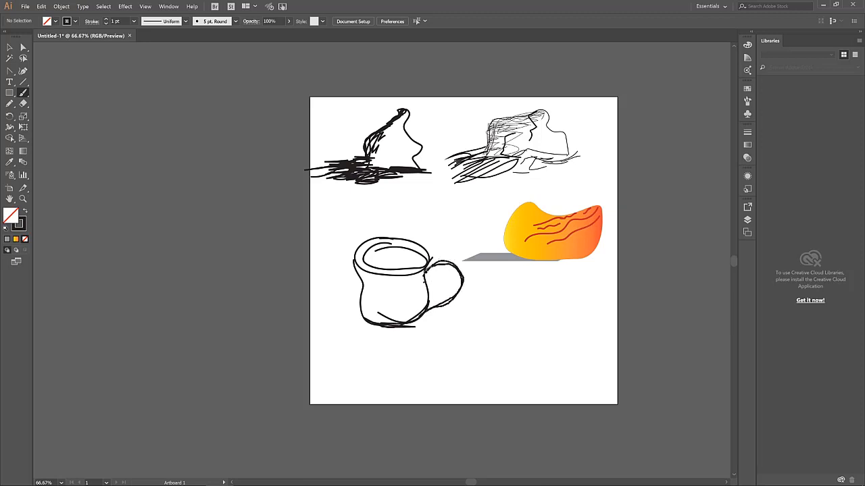
mouse_move(426, 264)
left_mouse_down()
mouse_move(451, 259)
mouse_move(462, 288)
mouse_move(437, 306)
mouse_move(459, 295)
left_mouse_up()
scroll(456, 298, "down", 1)
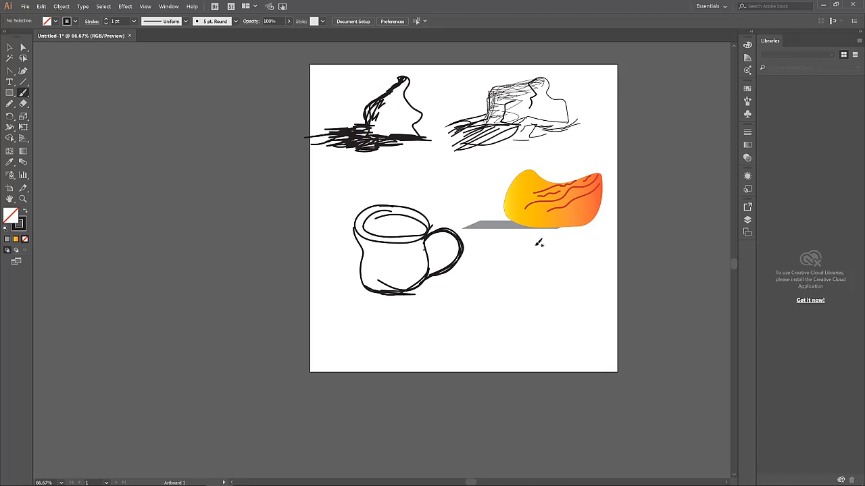
Brush the second mug's rim loop, curved body, sides and two-line handle
mouse_move(503, 259)
left_mouse_down()
mouse_move(564, 264)
mouse_move(574, 255)
mouse_move(559, 241)
mouse_move(502, 241)
mouse_move(496, 262)
mouse_move(506, 272)
mouse_move(554, 274)
mouse_move(578, 264)
mouse_move(570, 240)
mouse_move(527, 233)
left_mouse_up()
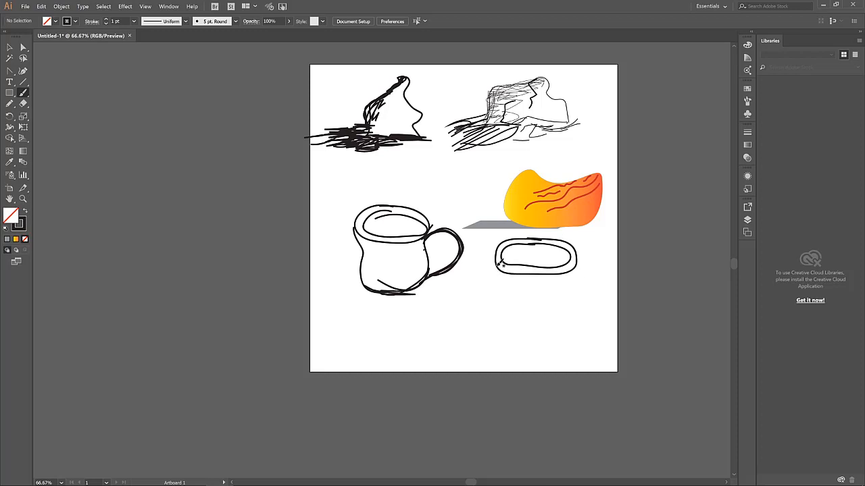
mouse_move(497, 268)
left_mouse_down()
mouse_move(511, 310)
mouse_move(539, 319)
mouse_move(570, 309)
mouse_move(581, 264)
left_mouse_up()
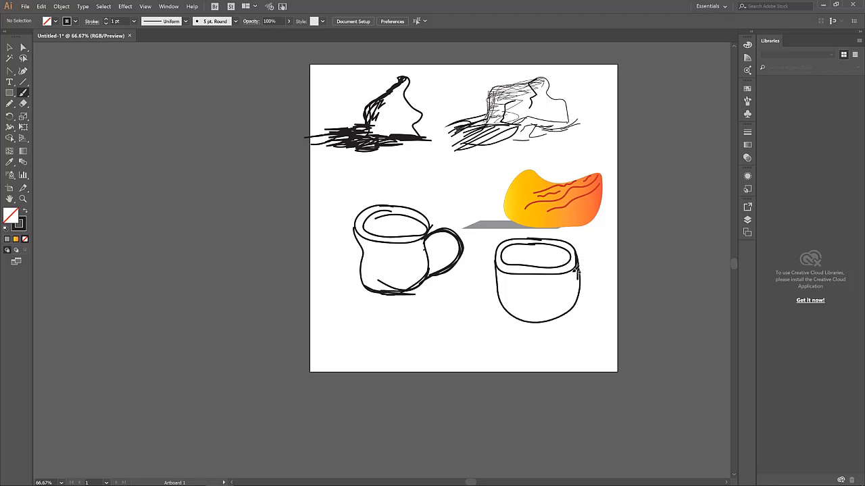
left_click_drag(578, 268, 573, 277)
mouse_move(528, 314)
left_mouse_down()
mouse_move(504, 286)
mouse_move(501, 265)
left_mouse_up()
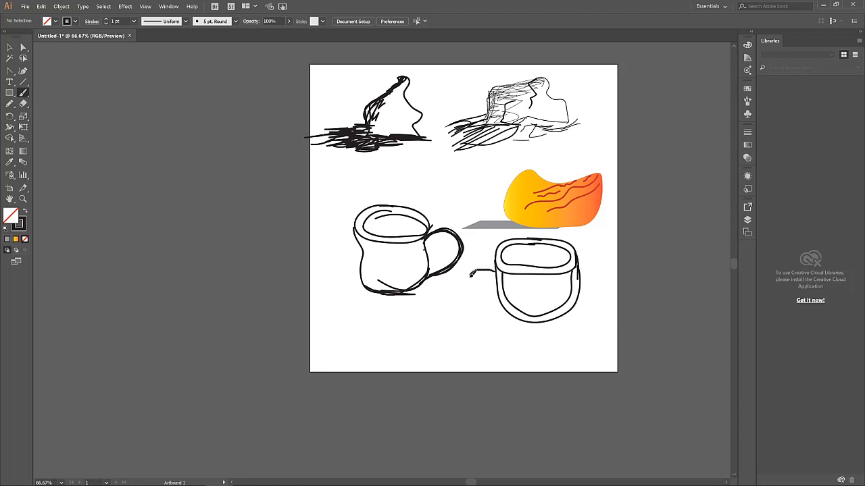
mouse_move(471, 275)
left_mouse_down()
mouse_move(471, 291)
mouse_move(501, 311)
left_mouse_up()
left_click_drag(477, 285, 509, 309)
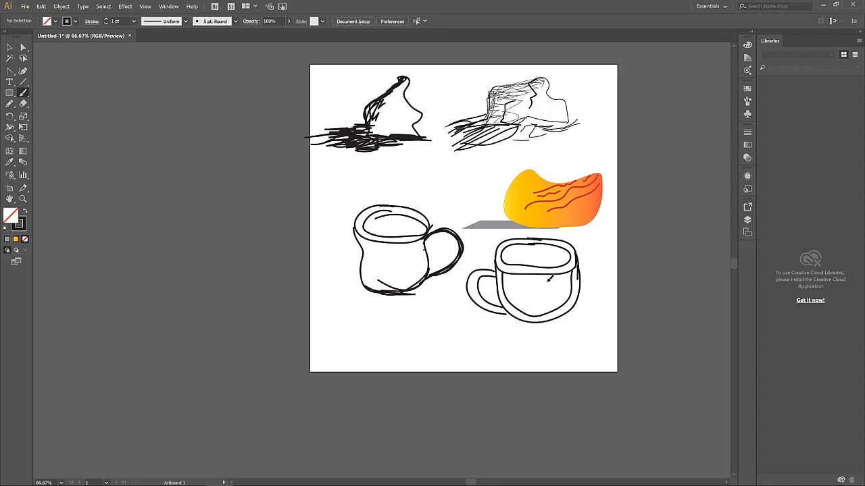
Add stripes and an inner bottom curve across the mug, undoing one stray stroke
mouse_move(541, 280)
left_mouse_down()
mouse_move(538, 310)
mouse_move(552, 307)
left_mouse_up()
key("ctrl+z")
key("ctrl+z")
mouse_move(506, 297)
left_mouse_down()
mouse_move(560, 296)
mouse_move(571, 286)
left_mouse_up()
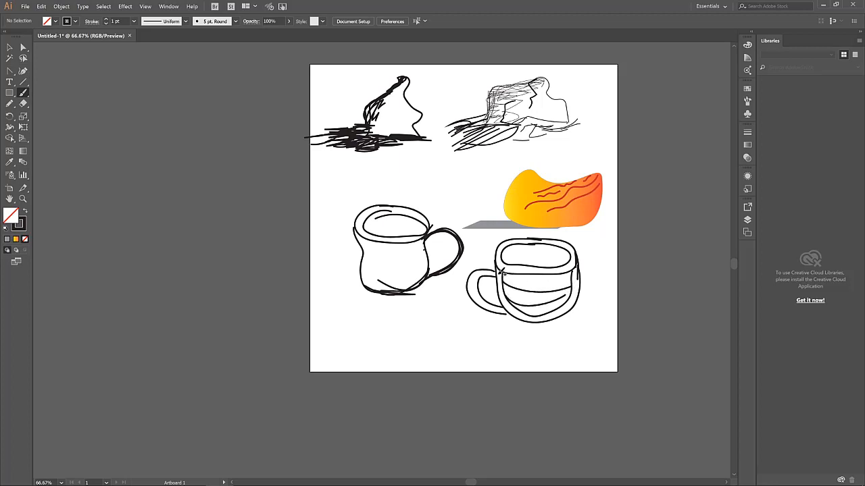
mouse_move(499, 274)
left_mouse_down()
mouse_move(567, 271)
mouse_move(563, 283)
mouse_move(572, 280)
left_mouse_up()
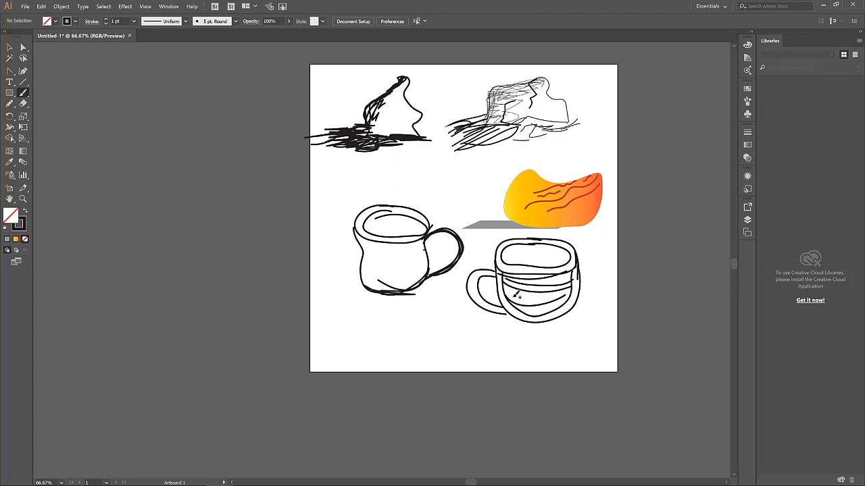
mouse_move(506, 291)
left_mouse_down()
mouse_move(583, 287)
mouse_move(556, 311)
mouse_move(534, 314)
mouse_move(564, 306)
mouse_move(527, 306)
mouse_move(576, 296)
mouse_move(558, 307)
mouse_move(521, 306)
mouse_move(579, 306)
mouse_move(508, 306)
mouse_move(578, 304)
mouse_move(526, 308)
left_mouse_up()
scroll(514, 314, "down", 1)
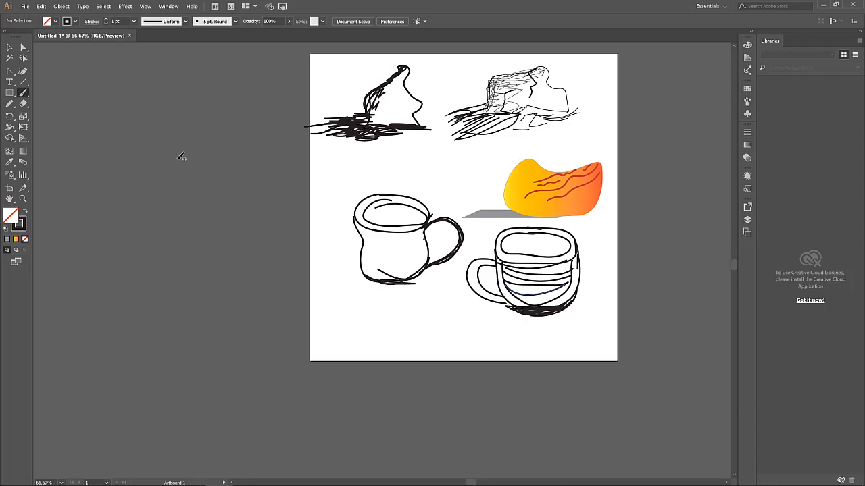
Draw a flat ellipse below the first mug with the Ellipse tool
left_click(9, 93)
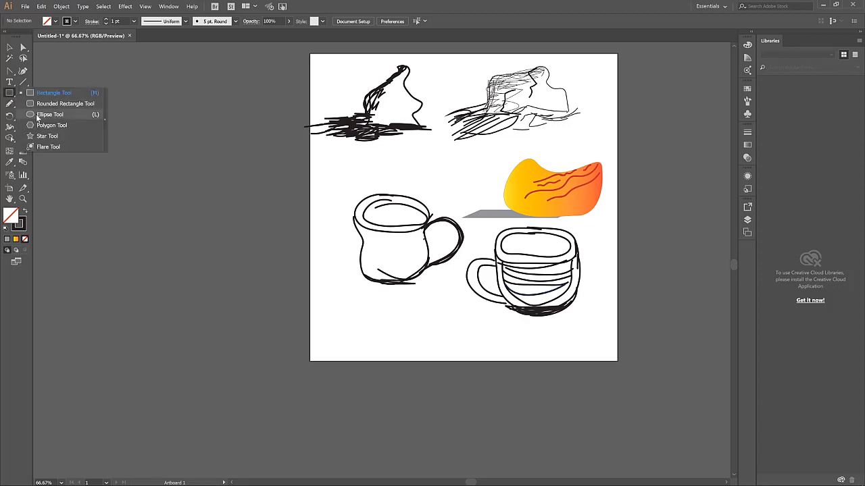
left_click(37, 115)
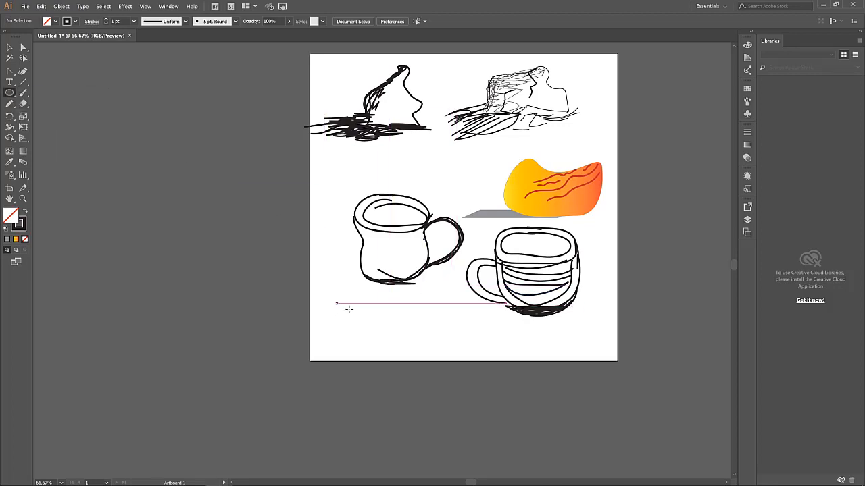
mouse_move(336, 303)
left_mouse_down()
mouse_move(460, 350)
mouse_move(440, 346)
mouse_move(452, 331)
left_mouse_up()
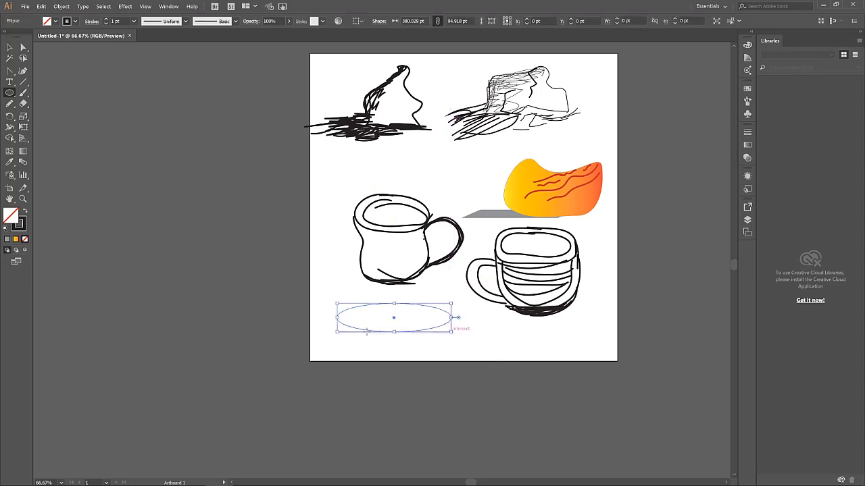
Enlarge the artboard left and downward to 1702.85 × 1263.55 pt
key("shift+o")
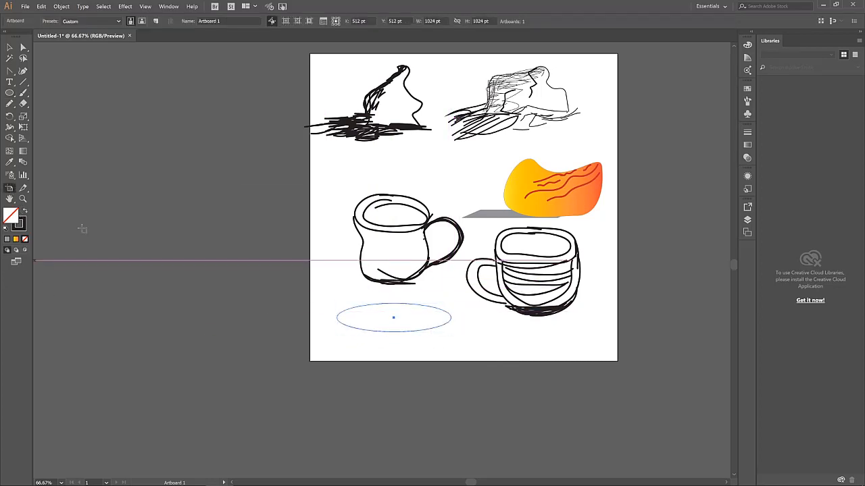
left_click_drag(310, 208, 106, 208)
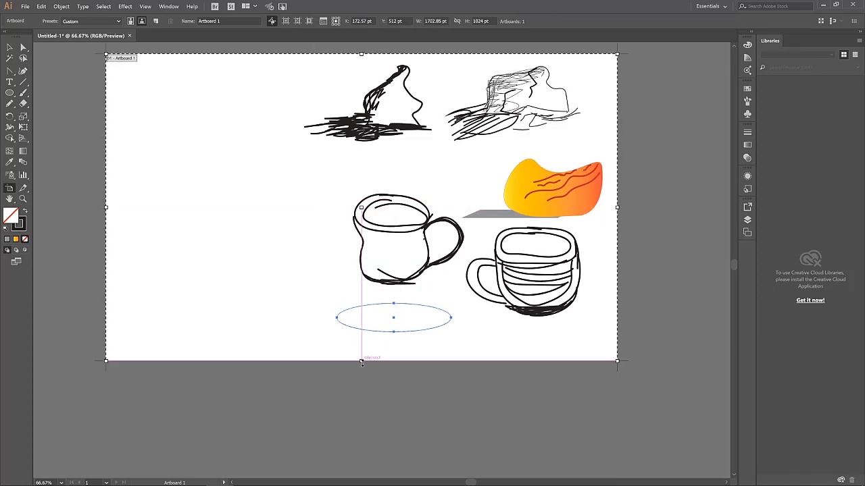
left_click_drag(361, 360, 368, 432)
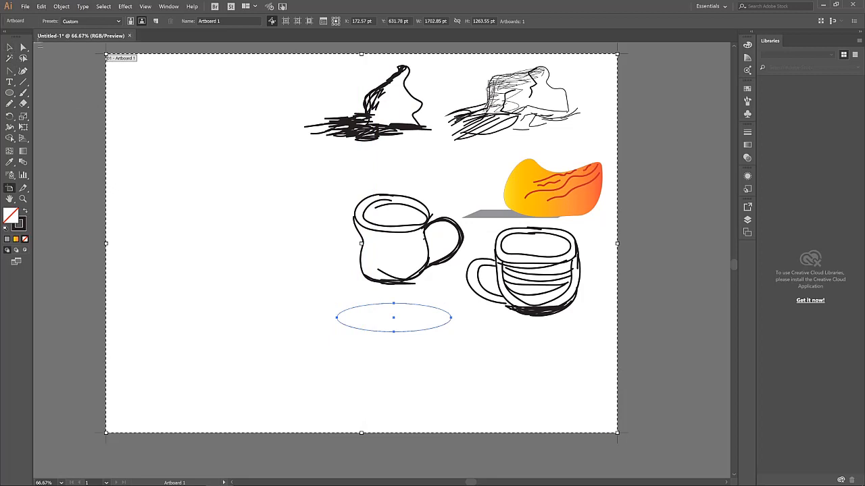
left_click(10, 48)
left_click(409, 338)
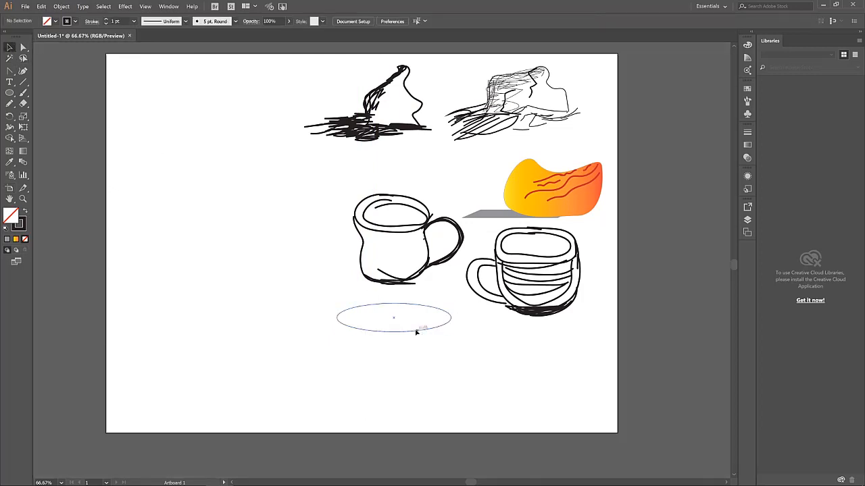
Move the flat ellipse to the artboard's left and draw a circle below it
left_click_drag(414, 331, 251, 269)
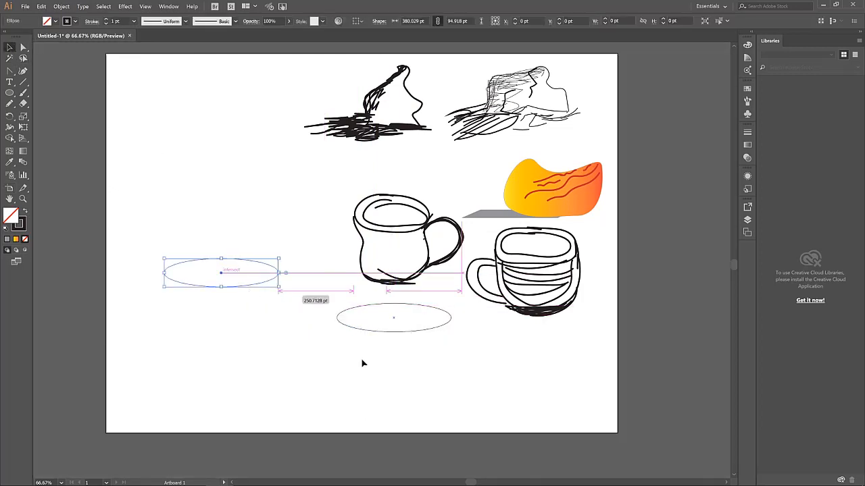
left_click(257, 282)
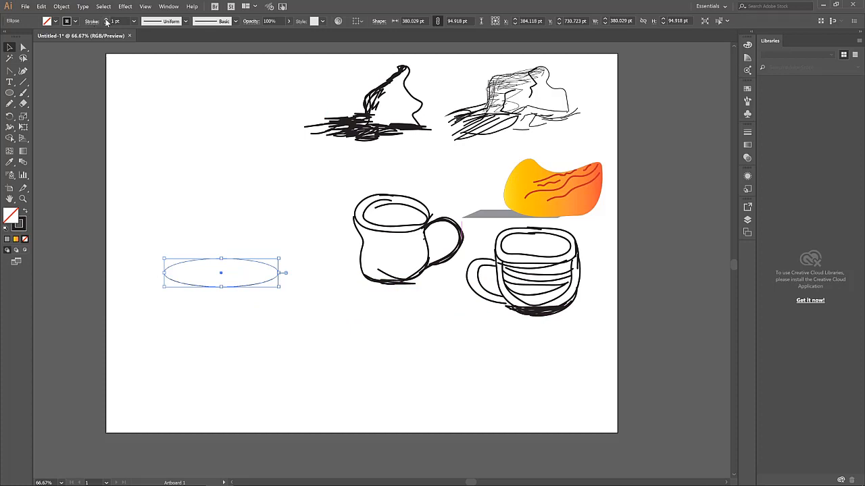
left_click(247, 282)
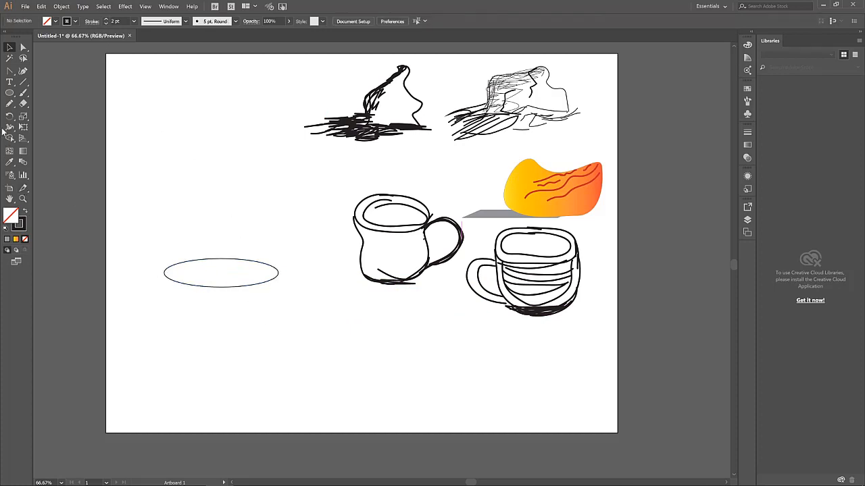
left_click(10, 93)
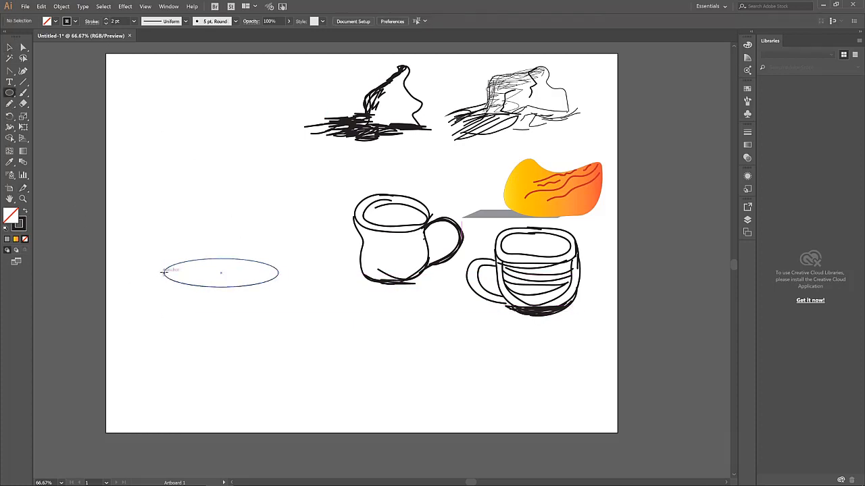
left_click_drag(163, 270, 284, 389)
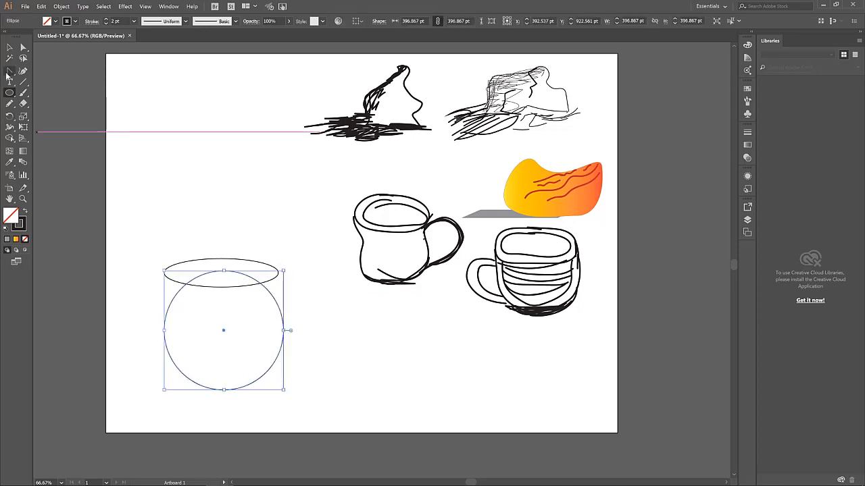
Delete the circle's top anchor point to cut it into a half-round bowl
left_click(11, 73)
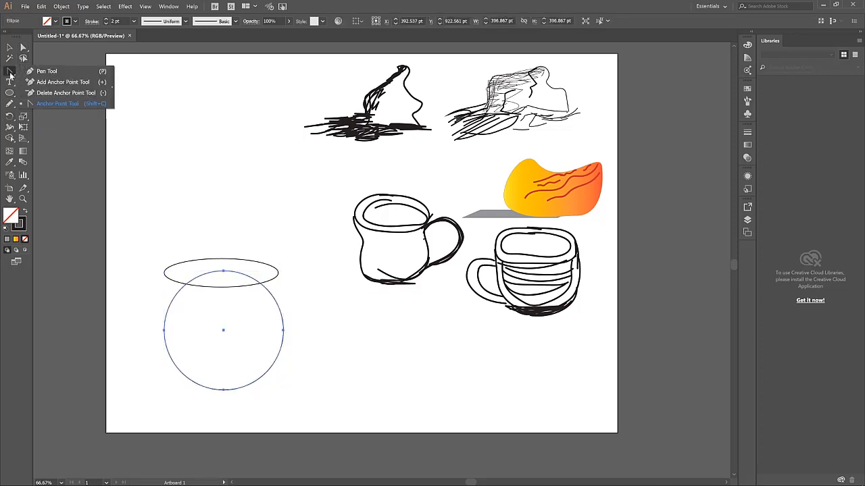
left_click(63, 104)
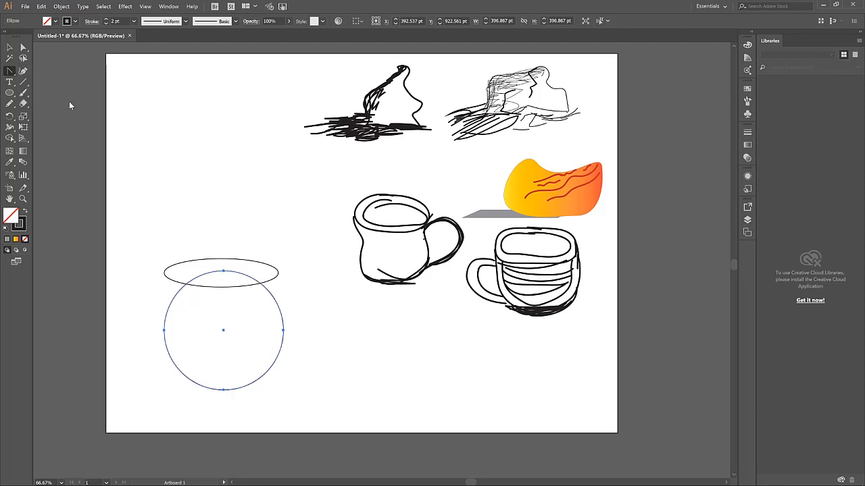
left_click(224, 272)
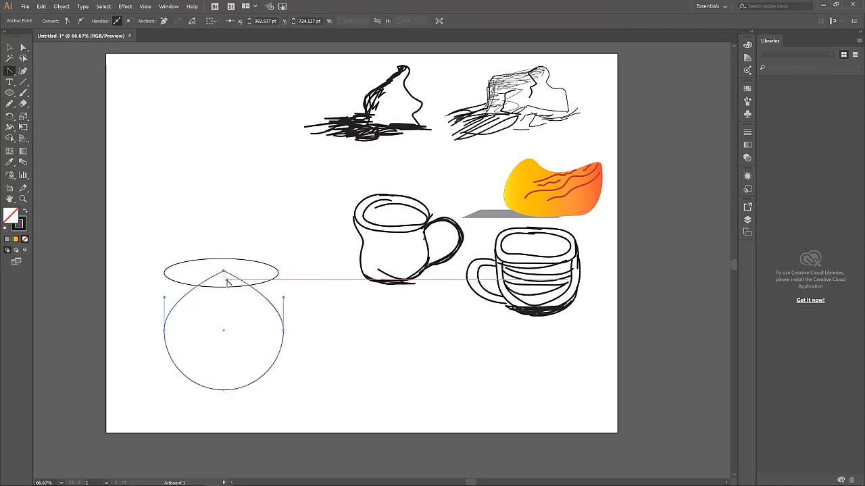
left_click_drag(223, 272, 257, 271)
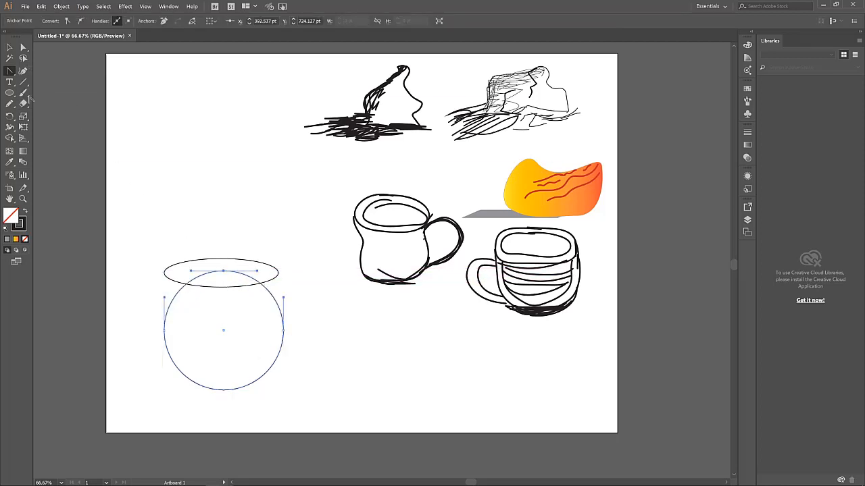
left_click(10, 71)
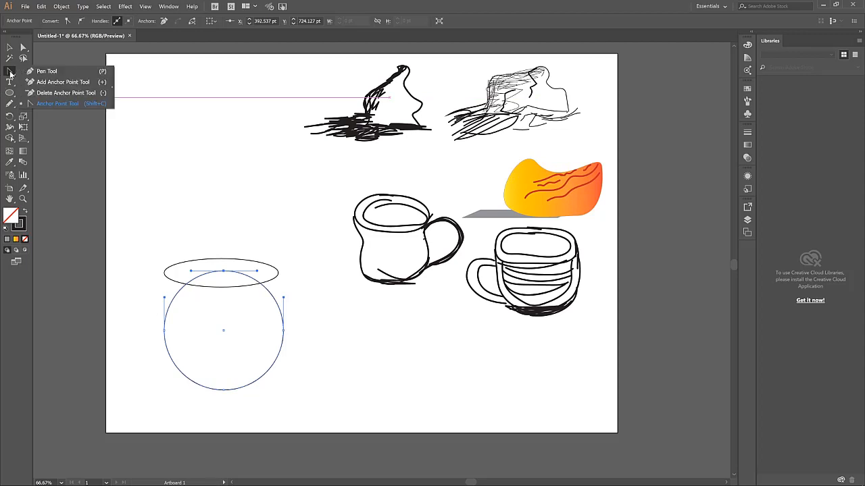
left_click(51, 94)
left_click(224, 272)
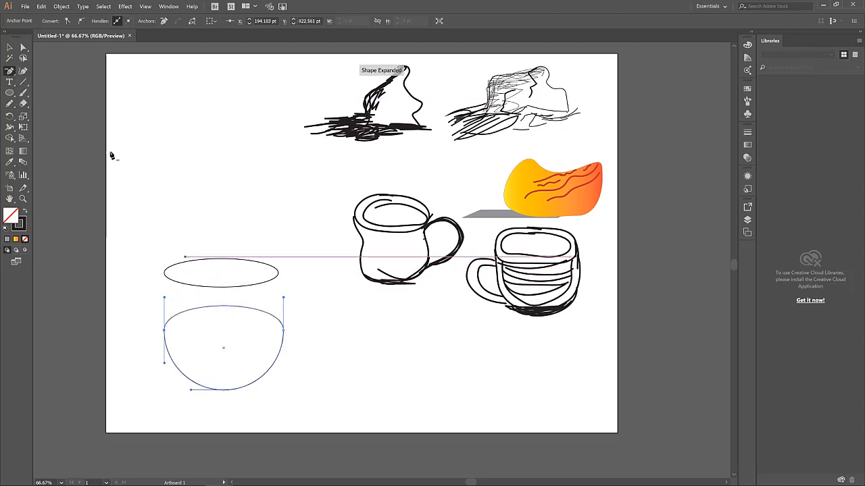
Raise the half-round bowl so the flat ellipse sits on it as a rim
left_click(23, 48)
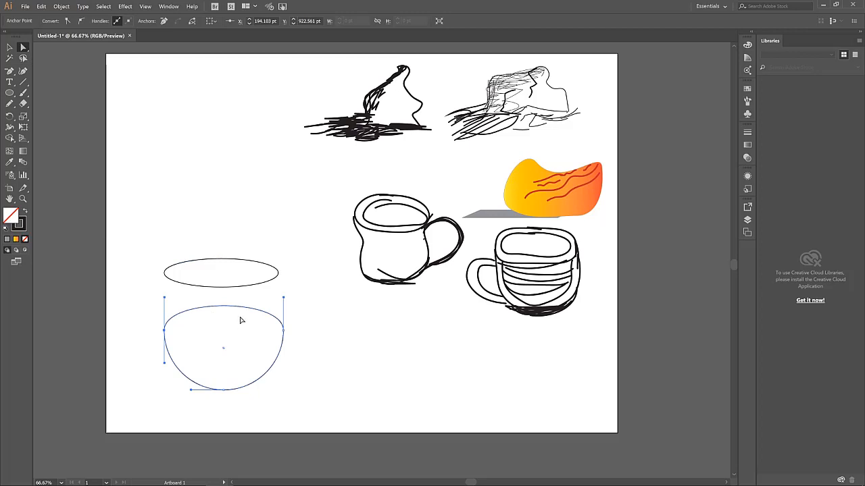
left_click_drag(251, 310, 243, 283)
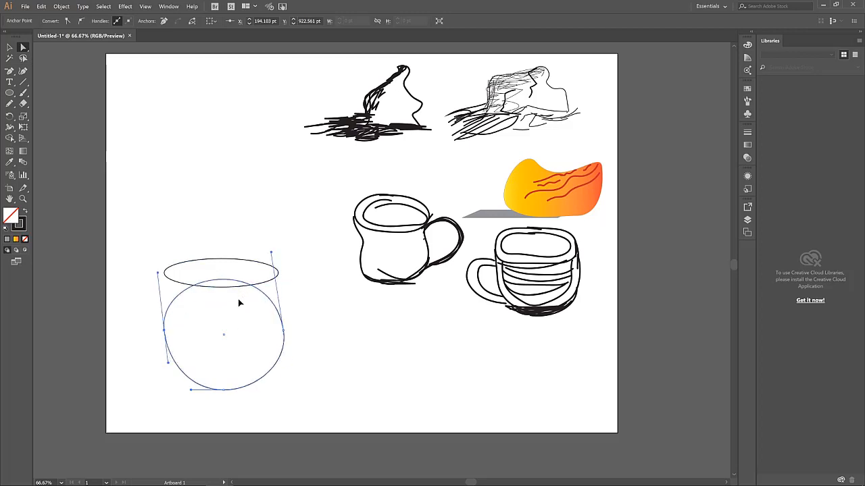
key("ctrl+z")
left_click(10, 48)
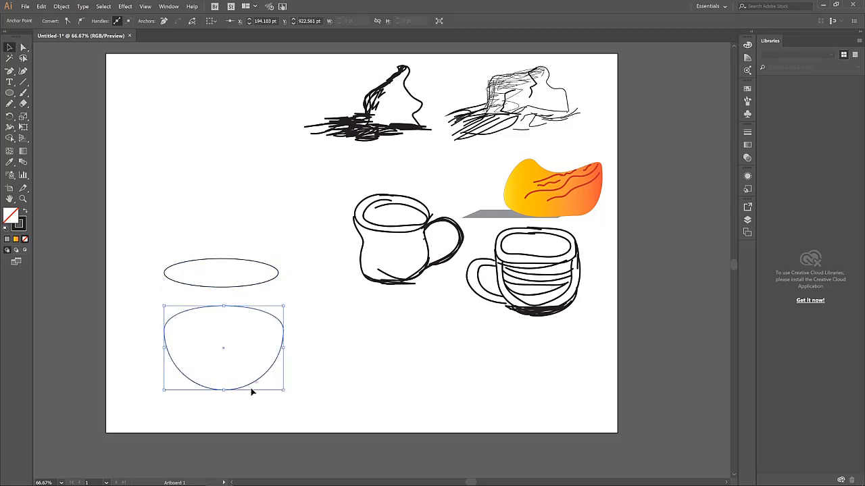
left_click_drag(250, 387, 251, 343)
left_click(331, 383)
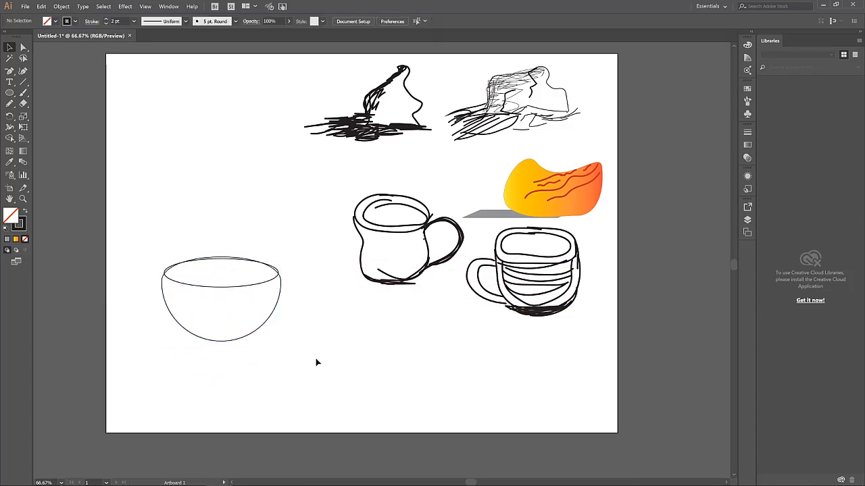
Draw a small ellipse beside the bowl and delete its left anchor point
left_click(246, 288)
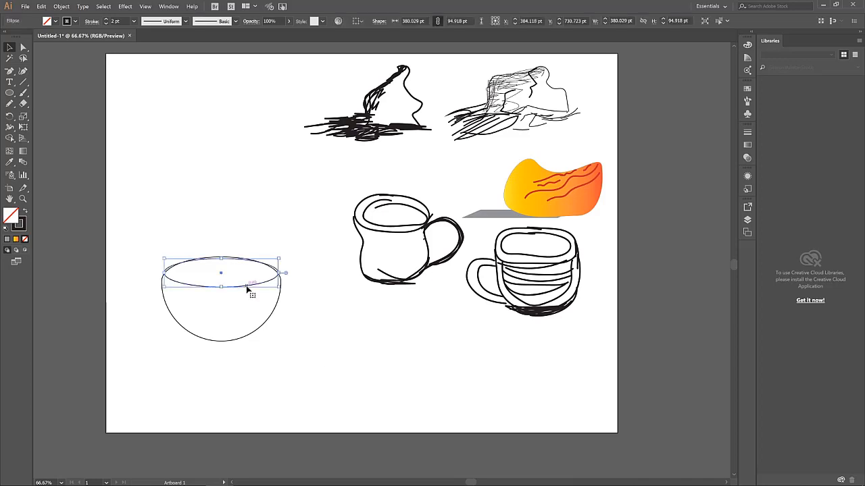
left_click(304, 327)
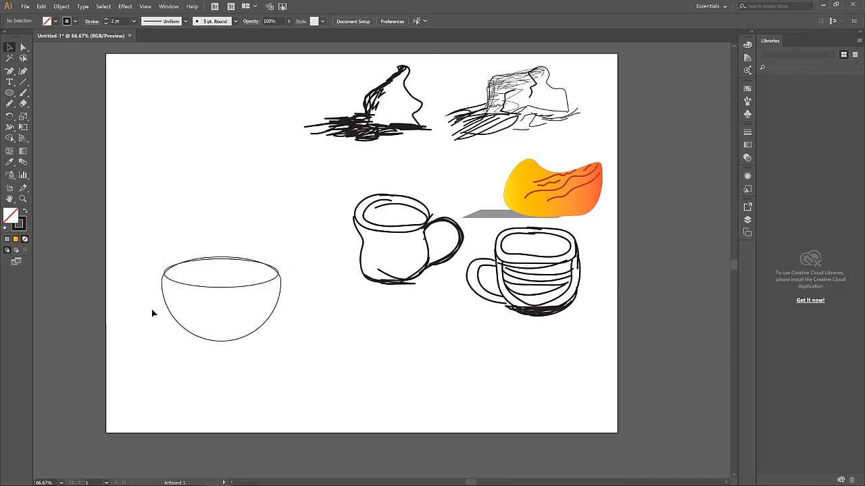
left_click(9, 93)
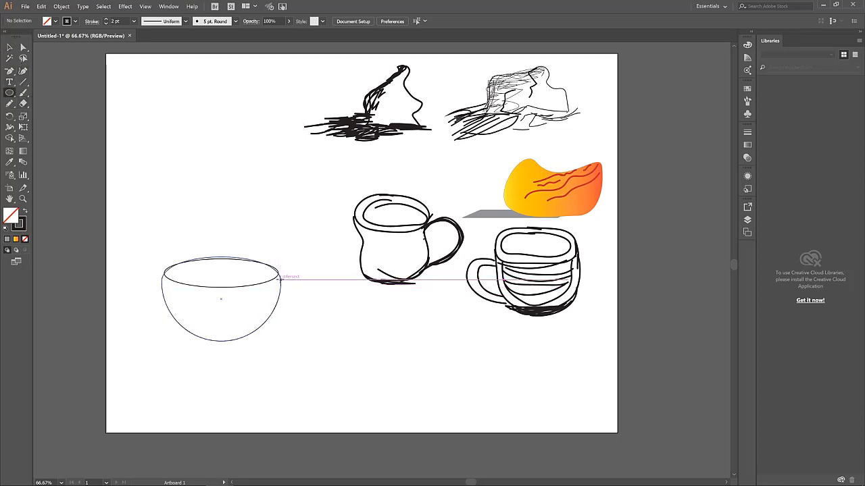
left_click_drag(281, 279, 308, 317)
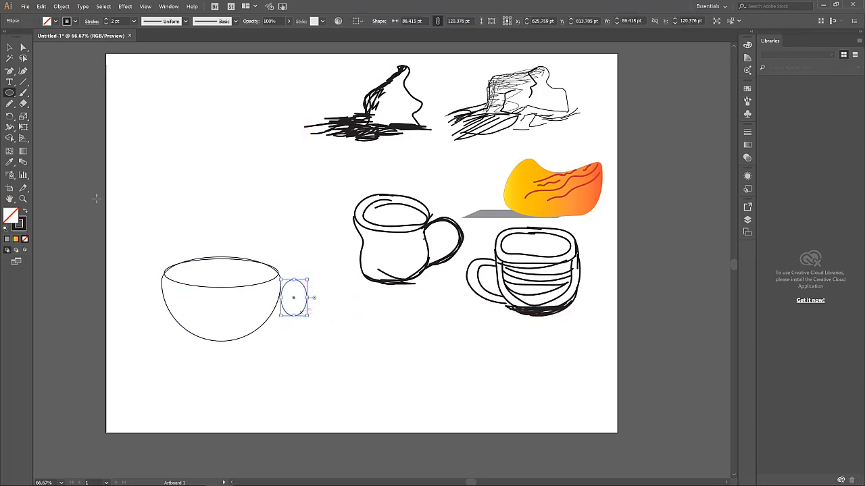
left_click(23, 48)
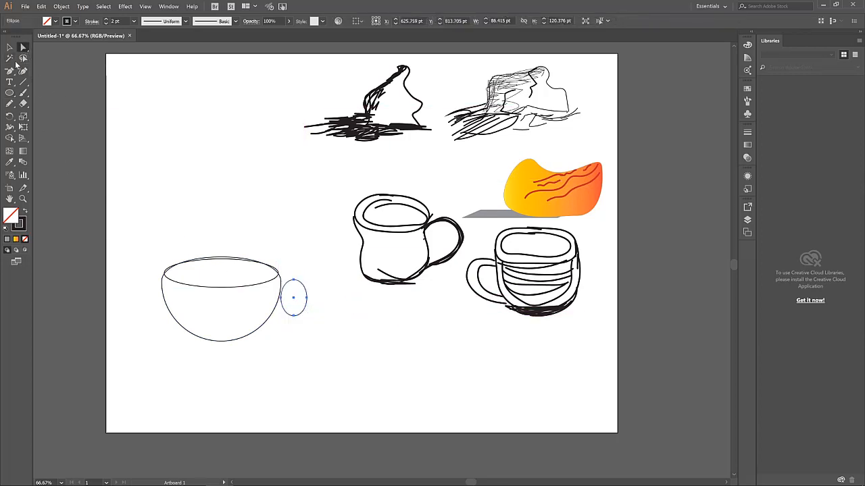
left_click(10, 71)
left_click(281, 298)
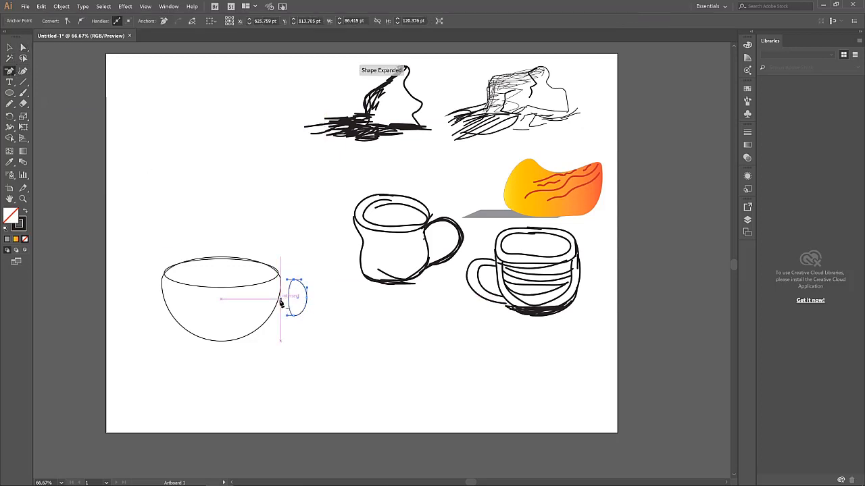
Push the 62.77 × 119.808 pt oval handle against the bowl's right edge
left_click(9, 47)
left_click(312, 307)
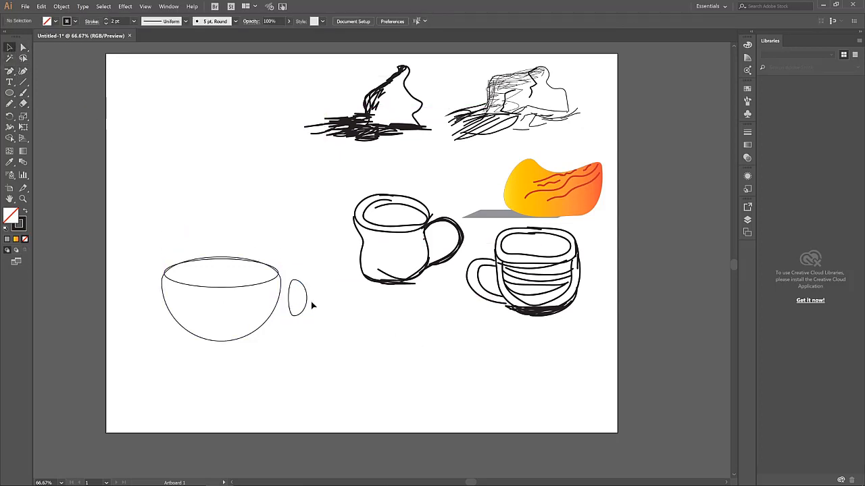
left_click_drag(304, 310, 298, 316)
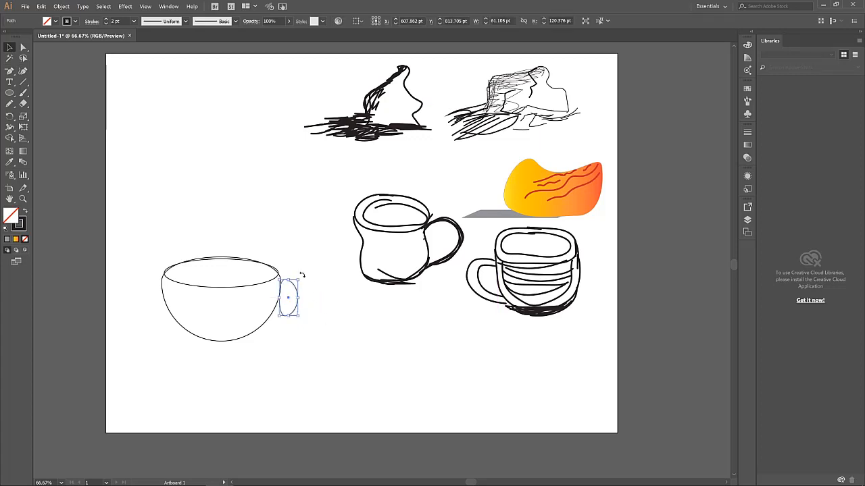
left_click(331, 304)
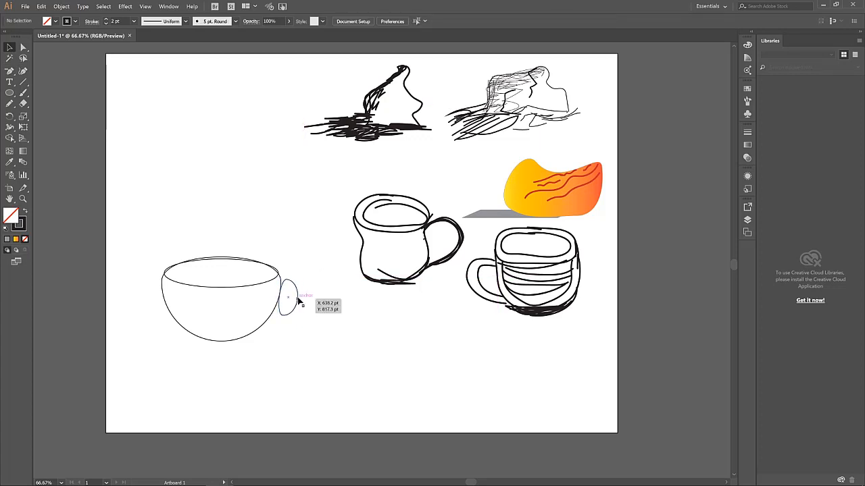
left_click(299, 302)
left_click(356, 336)
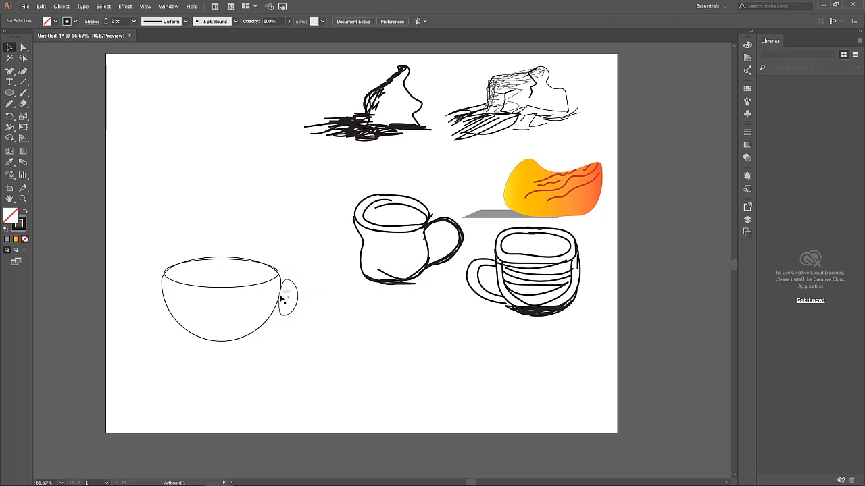
Select the handle and drag a copy toward the bowl's left side
scroll(281, 298, "up", 2)
scroll(127, 307, "left", 3)
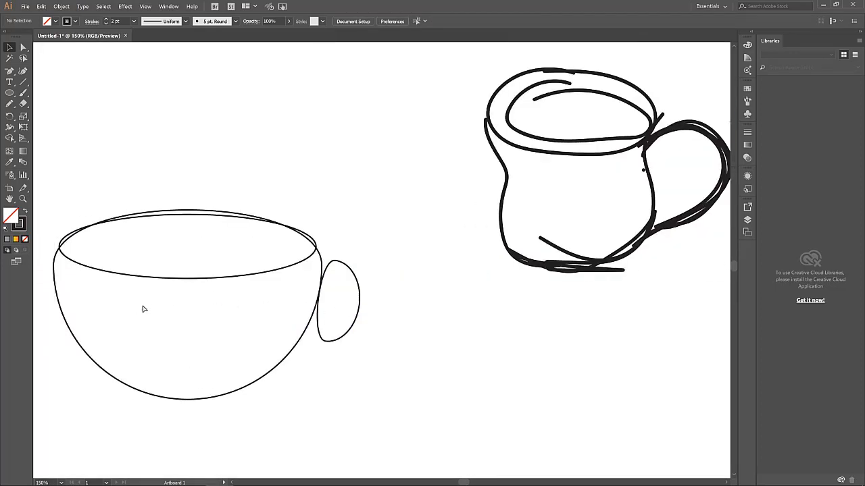
left_click(468, 307)
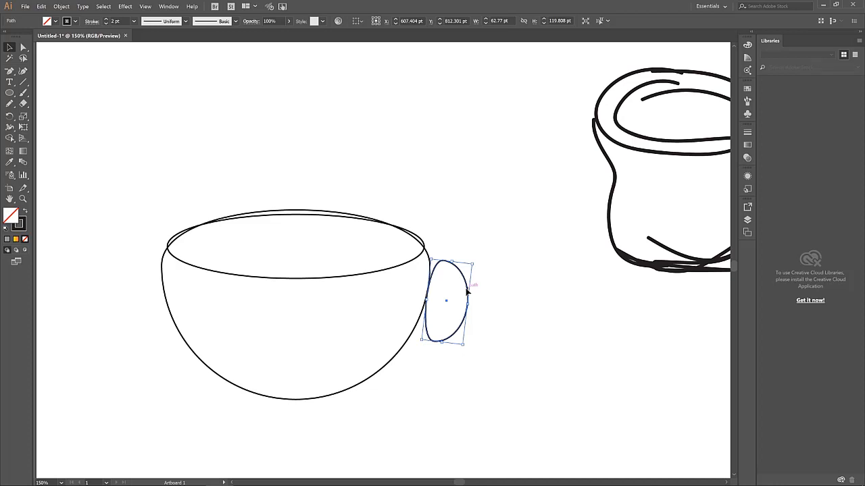
left_click_drag(467, 290, 160, 271)
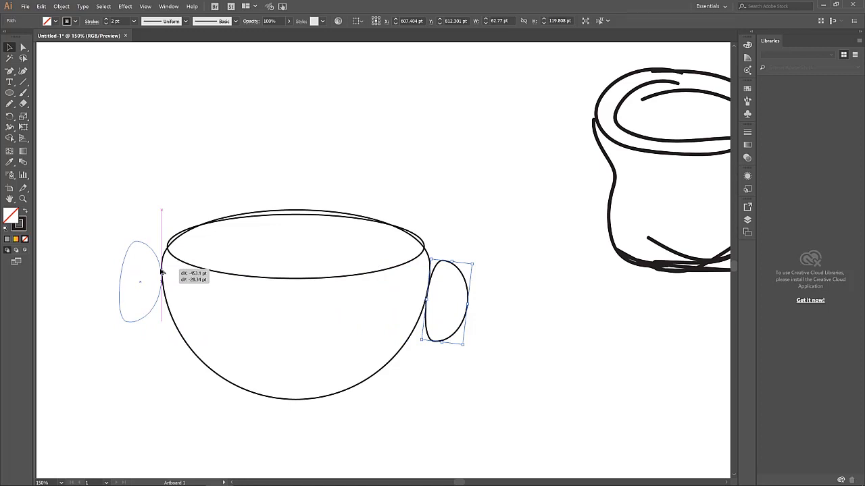
Drop a horizontally constrained copy of the handle at the bowl's left edge
left_click_drag(160, 272, 161, 272)
key("shift")
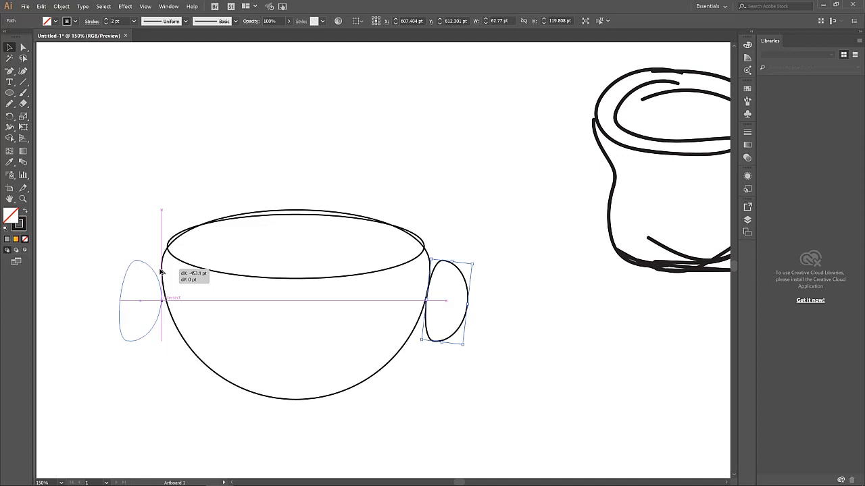
left_click_drag(161, 271, 161, 271)
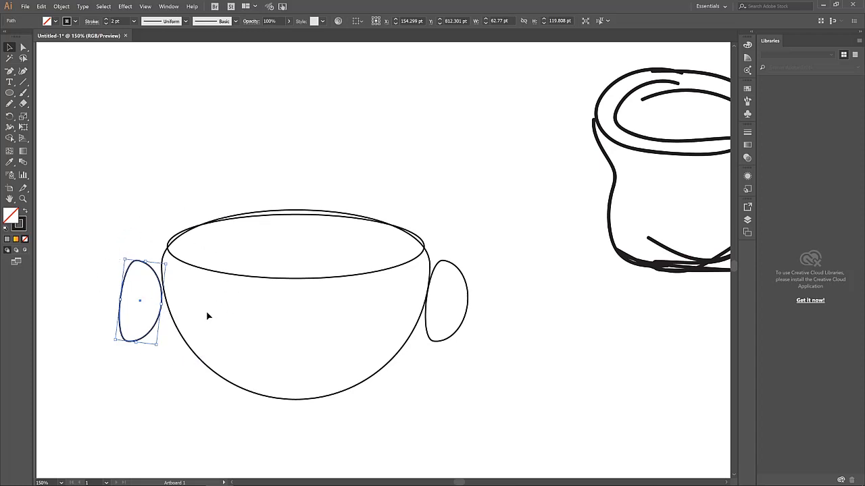
Mirror the left handle horizontally with the Reflect tool and nudge it against the bowl
left_click(10, 117)
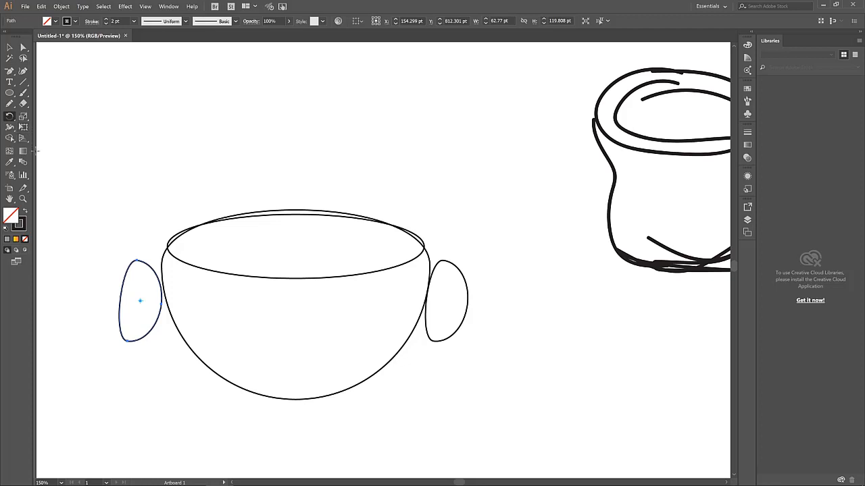
left_click(11, 118)
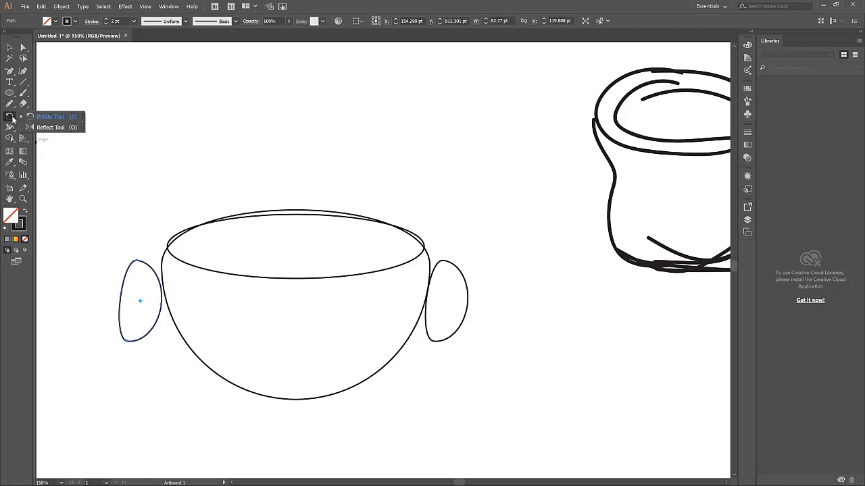
left_click(48, 128)
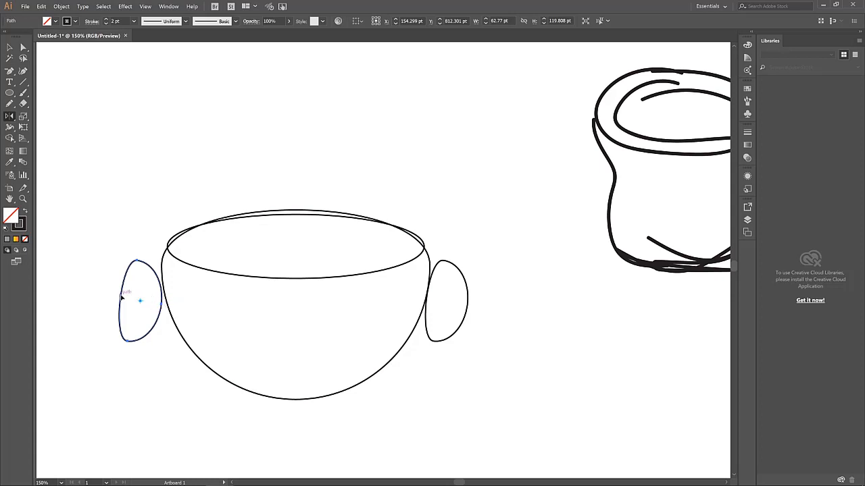
left_click_drag(127, 298, 162, 296)
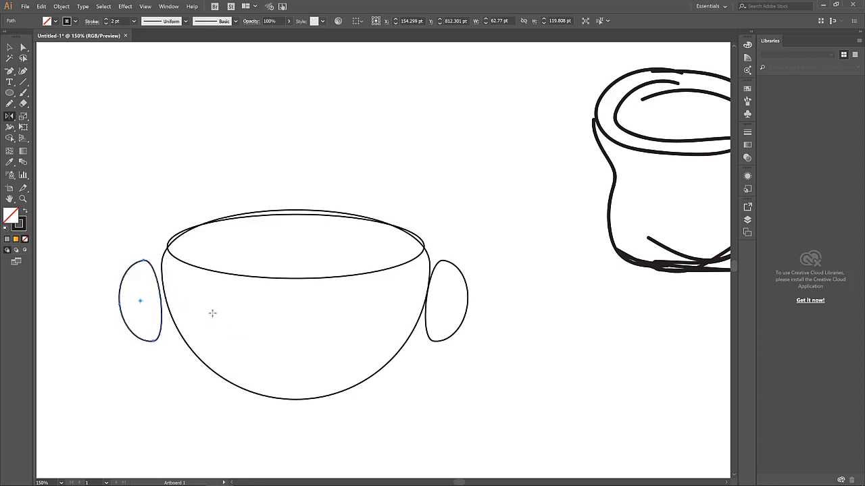
key("Right")
key("Right")
key("Right")
key("Right")
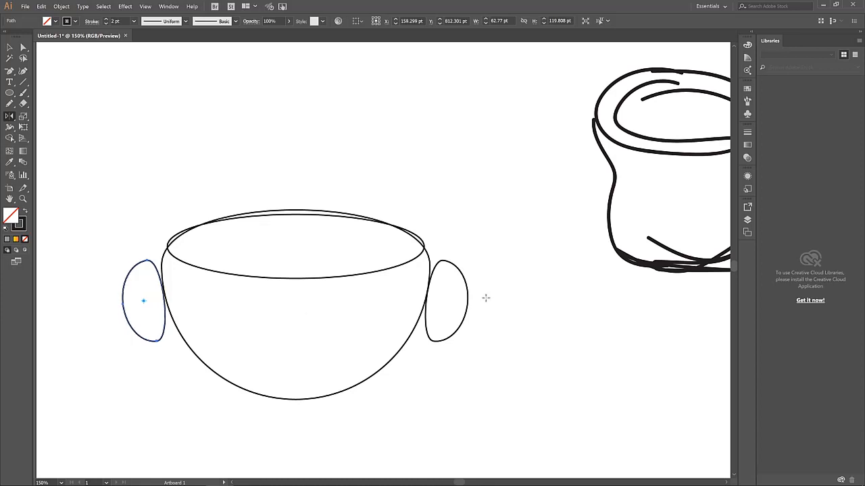
scroll(397, 279, "down", 2)
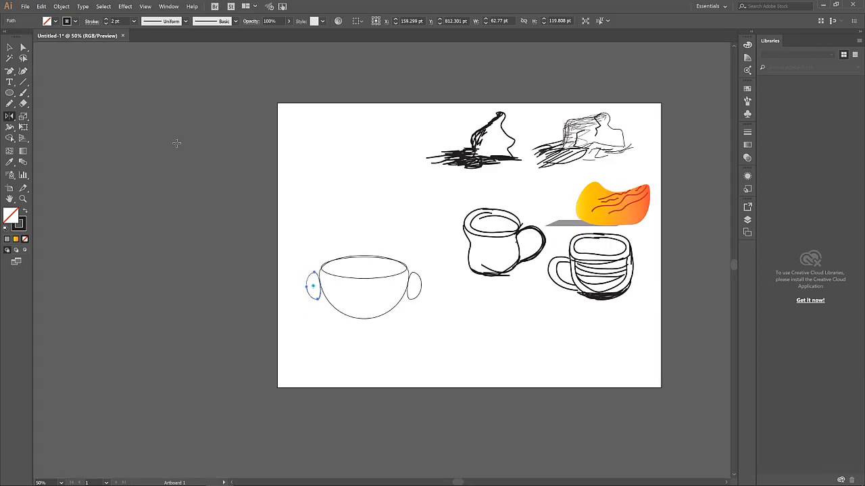
Fill the bowl with the Fading Sky gradient
left_click(9, 45)
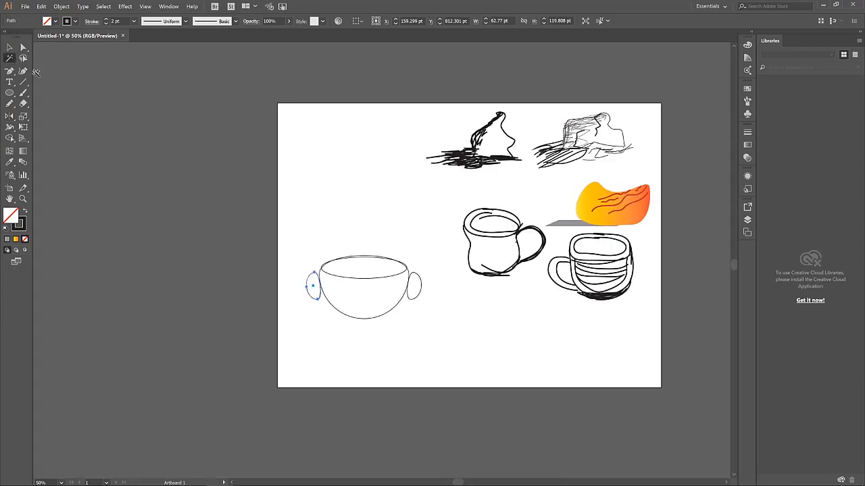
left_click(380, 318)
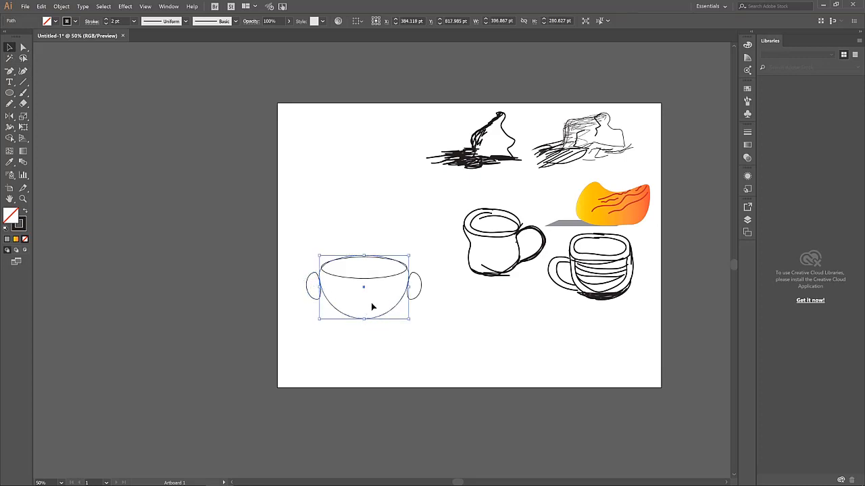
left_click(55, 21)
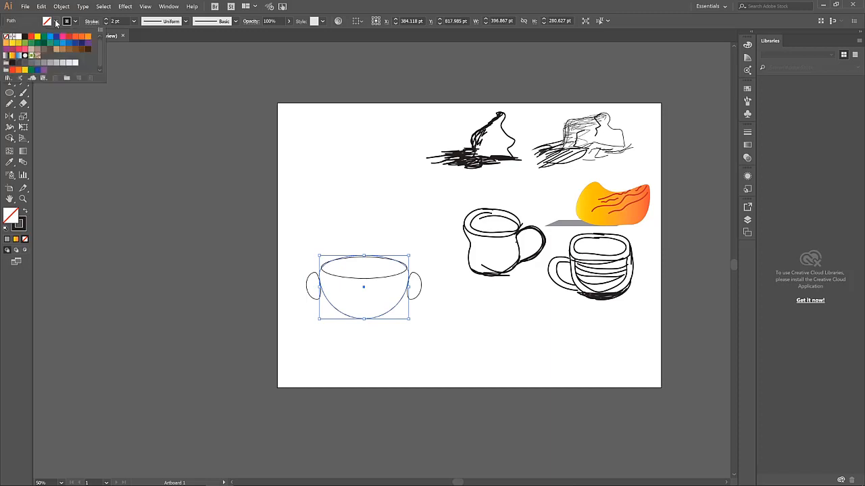
left_click(18, 57)
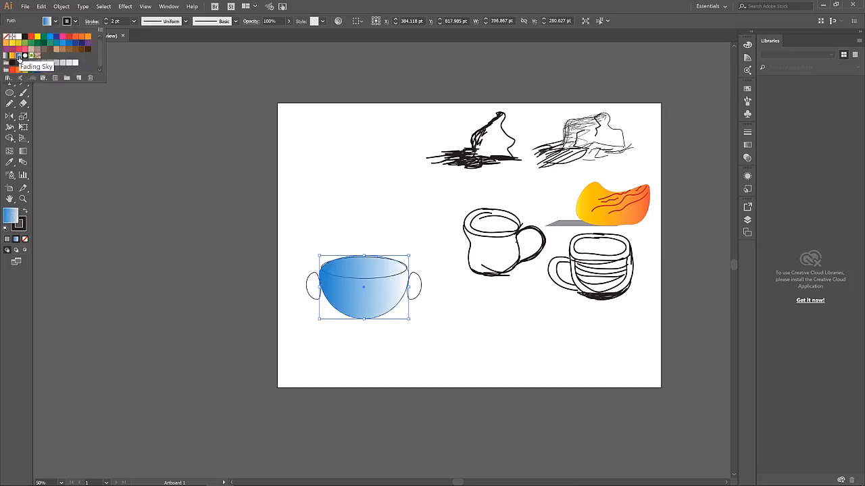
left_click(336, 169)
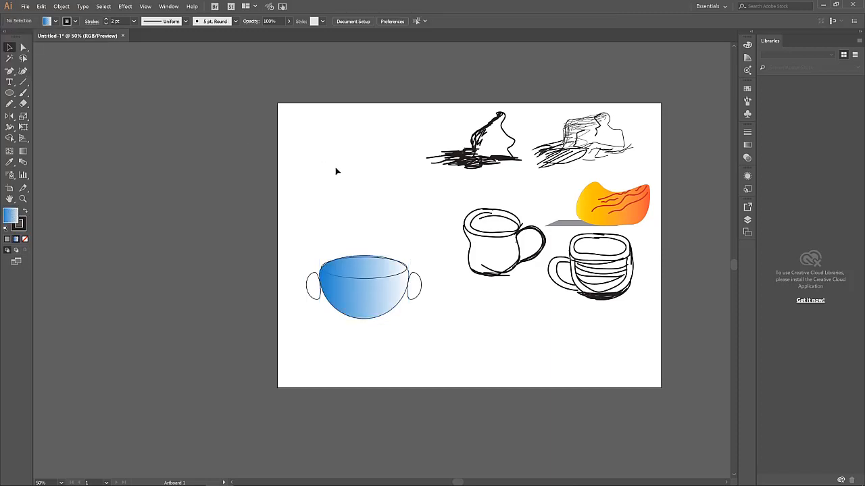
Select the bowl with both handles and raise the stroke weight to 12 pt
left_click(416, 291)
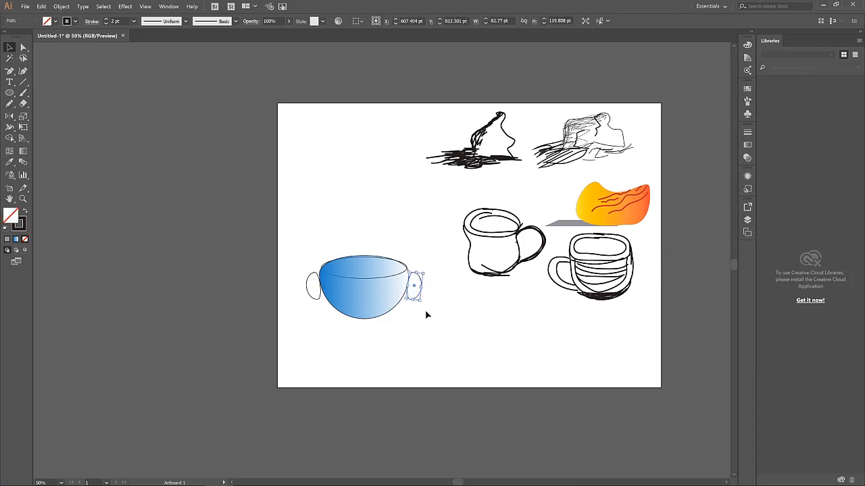
left_click_drag(427, 316, 294, 242)
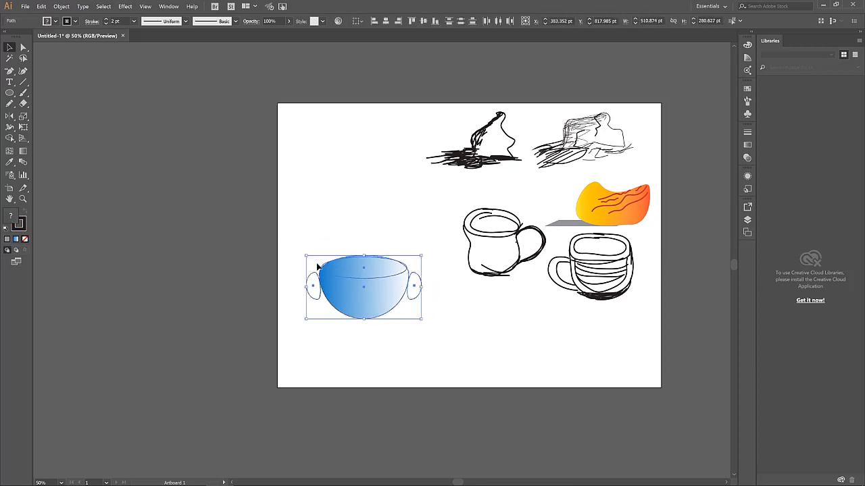
left_click(106, 19)
left_click(106, 19)
left_click(106, 19)
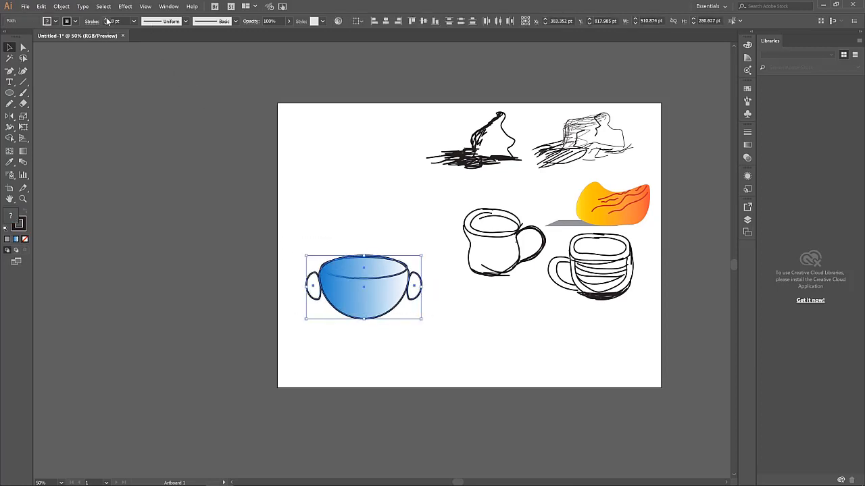
left_click(106, 19)
left_click(106, 19)
left_click(106, 19)
left_click(395, 183)
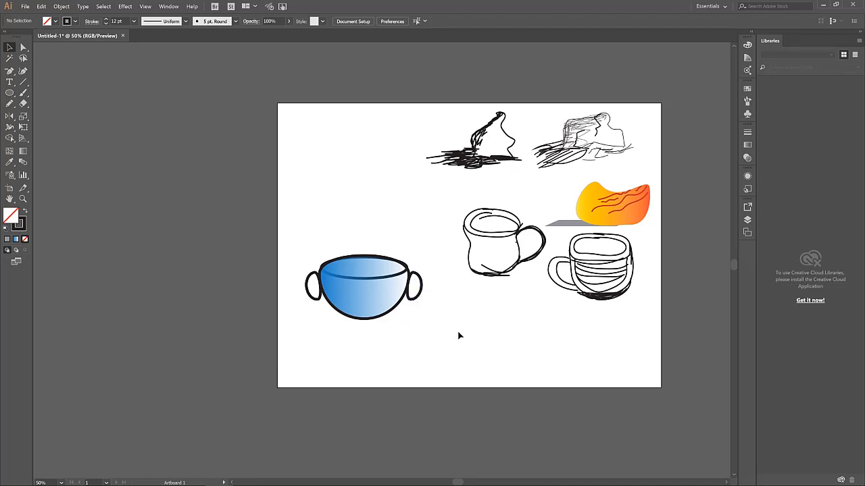
Move the bowl up and left, then group it with its handles
left_click(359, 284)
left_click_drag(359, 284, 330, 207)
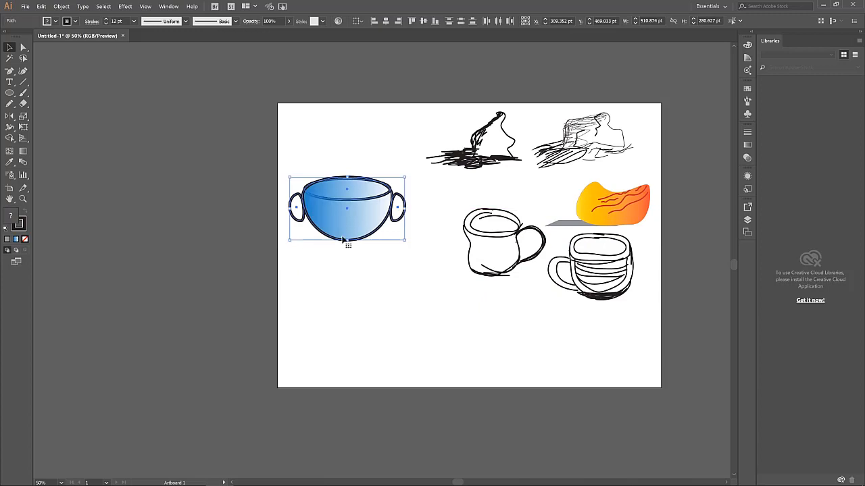
left_click(62, 6)
left_click(75, 39)
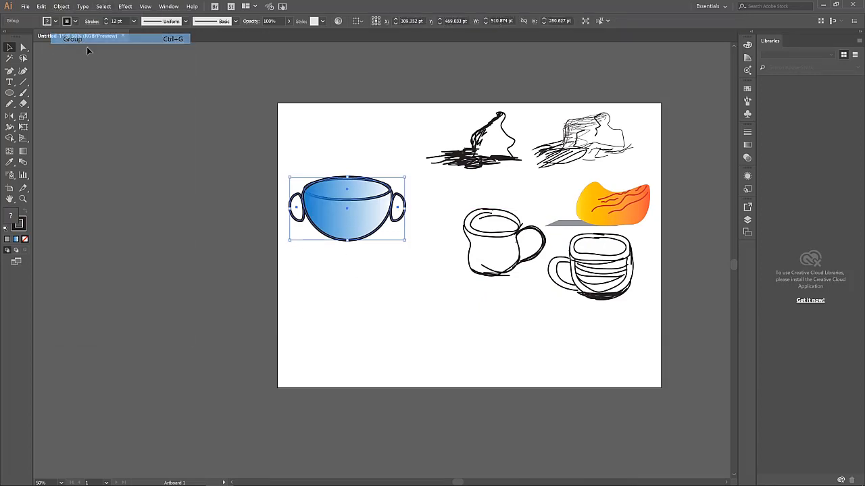
left_click(431, 289)
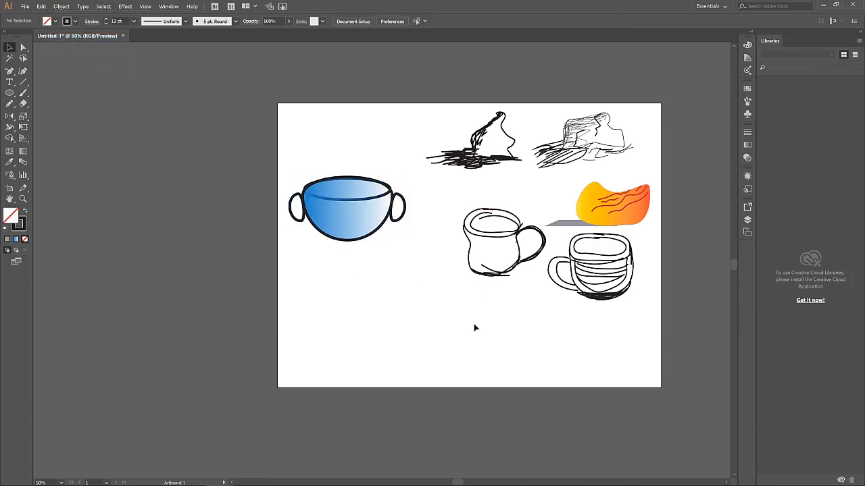
Brush two trial strokes below the bowl, then undo them
left_click(24, 93)
left_click_drag(319, 300, 399, 285)
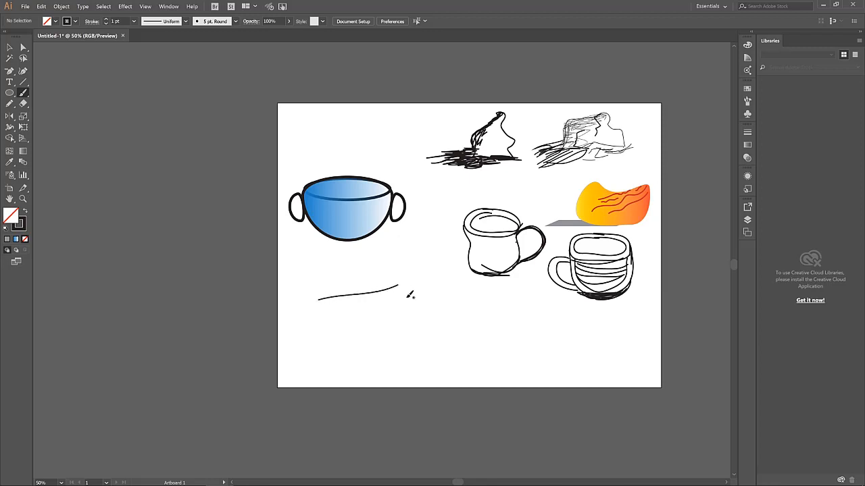
left_click_drag(349, 333, 440, 317)
key("ctrl+z")
key("ctrl+z")
scroll(371, 295, "up", 1)
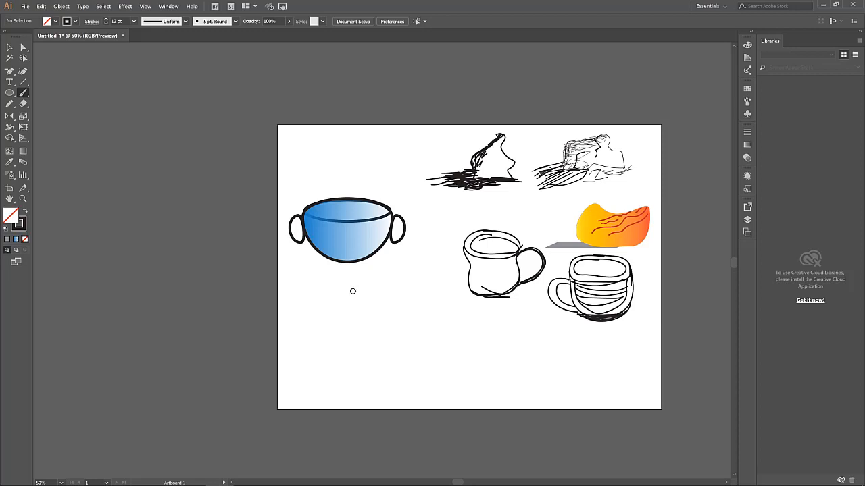
scroll(386, 292, "up", 1)
scroll(257, 268, "down", 1)
Extend the artboard's bottom and left edges to 2337.32 × 1715.03 pt
left_click(9, 188)
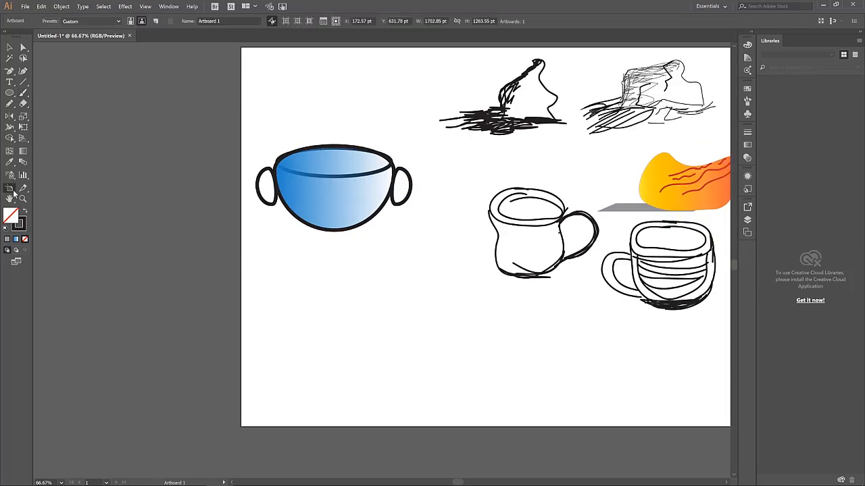
scroll(472, 211, "down", 1)
scroll(406, 270, "down", 3)
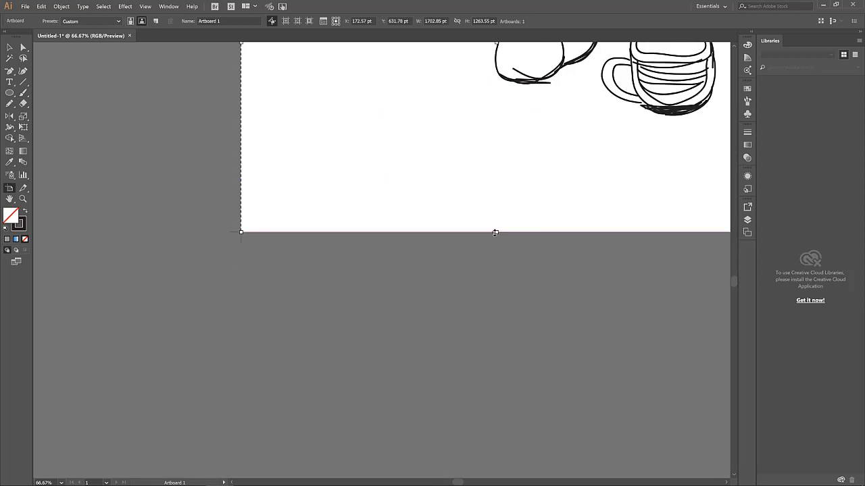
left_click_drag(496, 233, 496, 368)
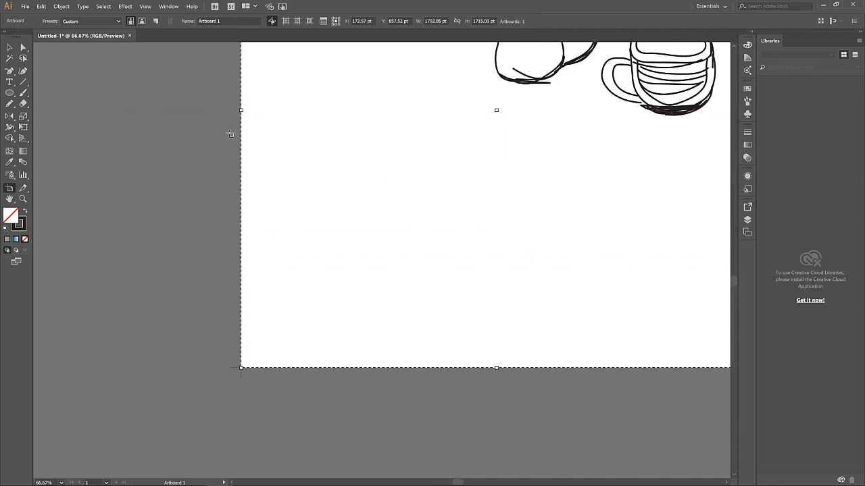
left_click_drag(234, 110, 51, 110)
scroll(335, 160, "down", 1)
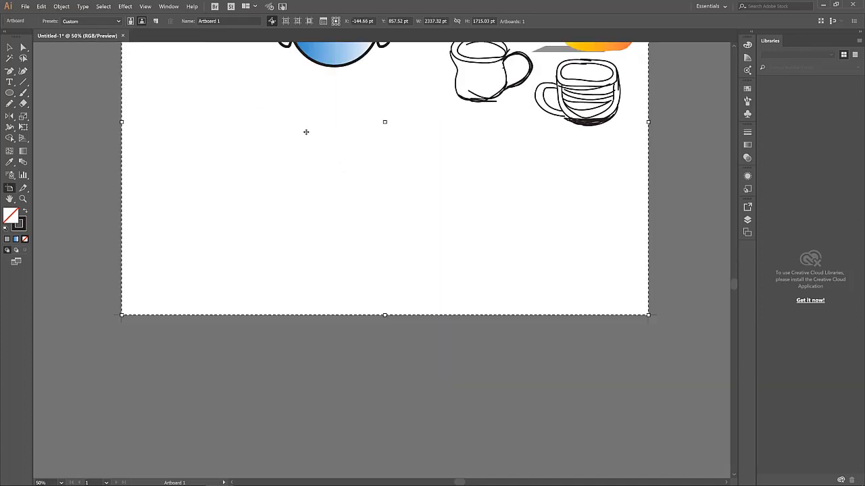
left_click(23, 93)
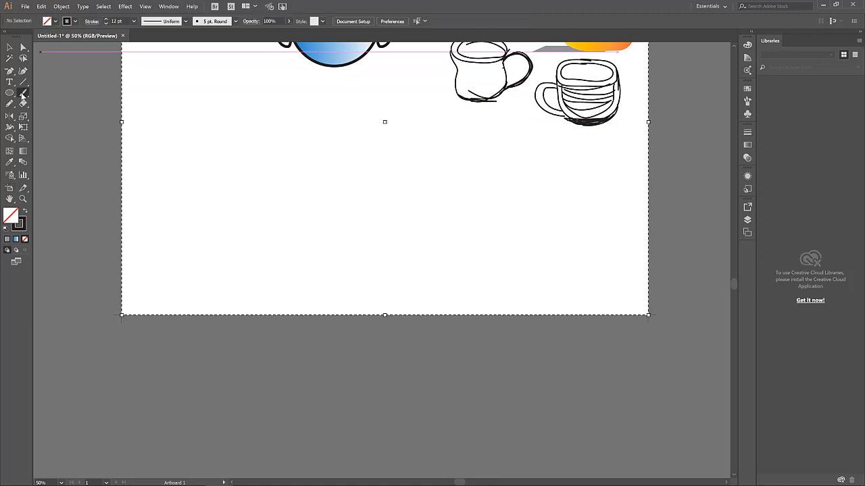
scroll(277, 161, "up", 1)
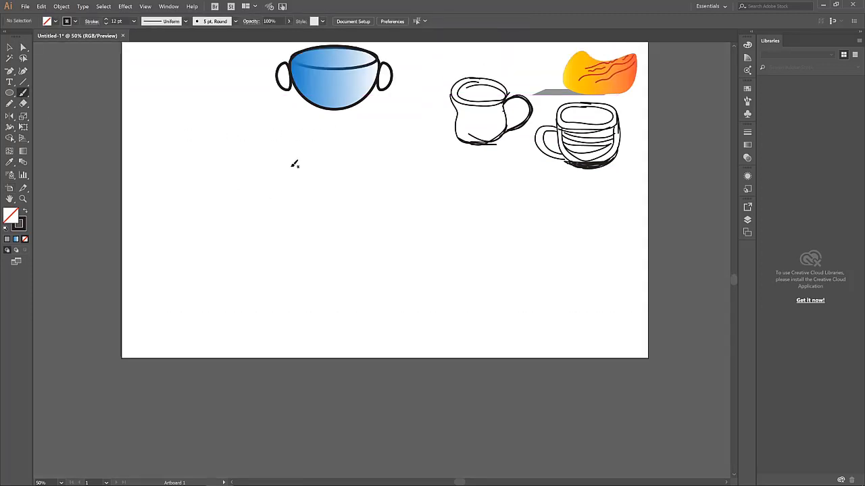
Brush the tabletop's back, curved front and side edges, redoing the rough first attempt
left_click_drag(275, 180, 236, 215)
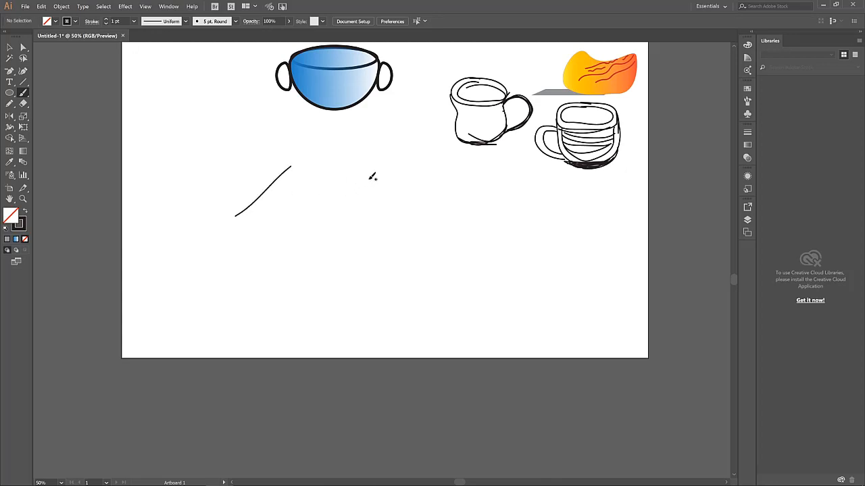
left_click_drag(379, 183, 298, 248)
left_click_drag(242, 220, 300, 252)
left_click_drag(293, 164, 386, 183)
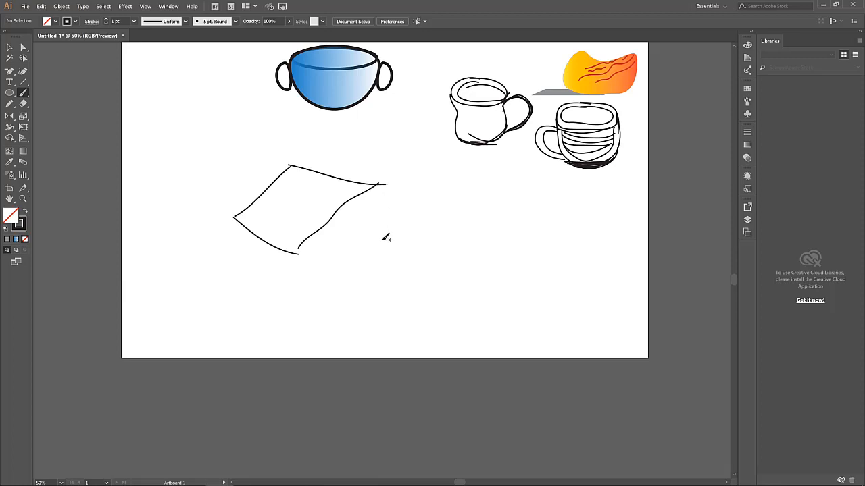
key("ctrl+z")
key("ctrl+z")
key("ctrl+z")
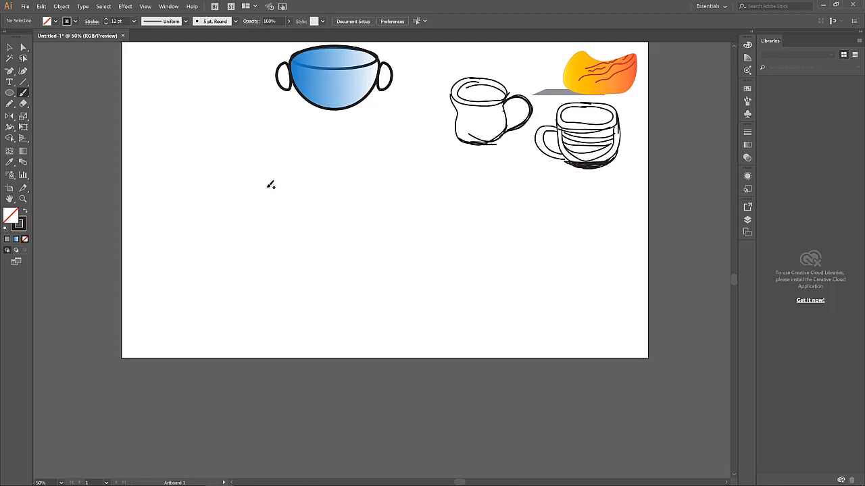
left_click_drag(267, 187, 353, 219)
mouse_move(195, 220)
left_mouse_down()
mouse_move(255, 254)
mouse_move(277, 284)
left_mouse_up()
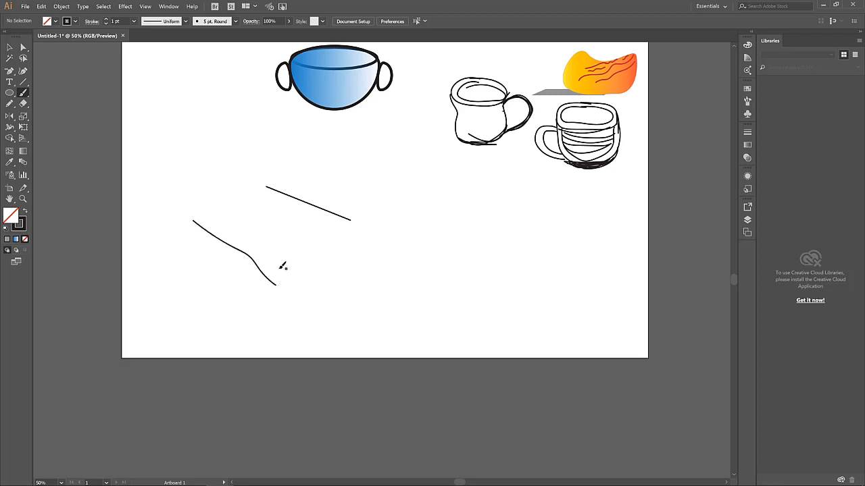
key("ctrl+z")
left_click_drag(198, 219, 298, 274)
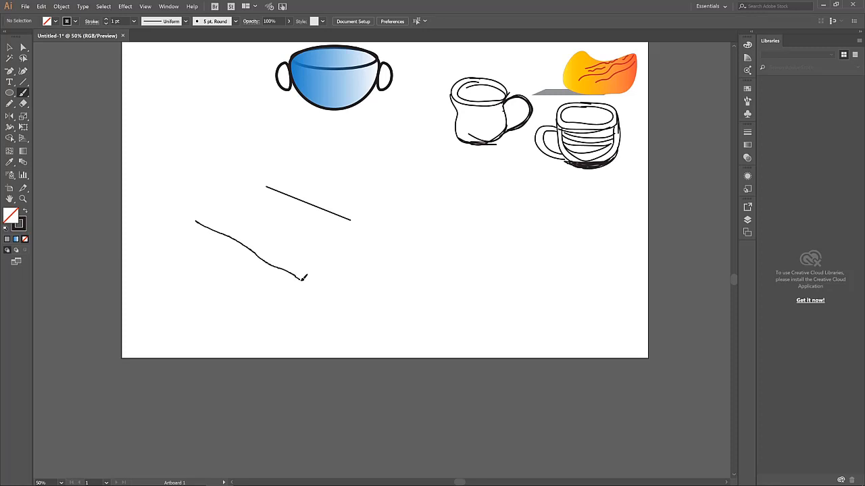
left_click_drag(303, 278, 301, 279)
mouse_move(352, 222)
left_mouse_down()
mouse_move(337, 250)
mouse_move(298, 279)
left_mouse_up()
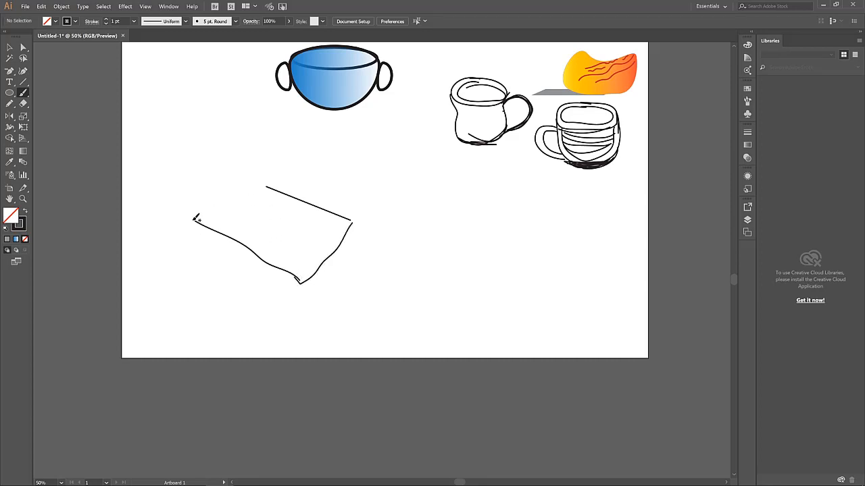
left_click_drag(194, 220, 266, 185)
Draw the table's left, front and right legs, redrawing the front leg once
left_click_drag(194, 221, 198, 290)
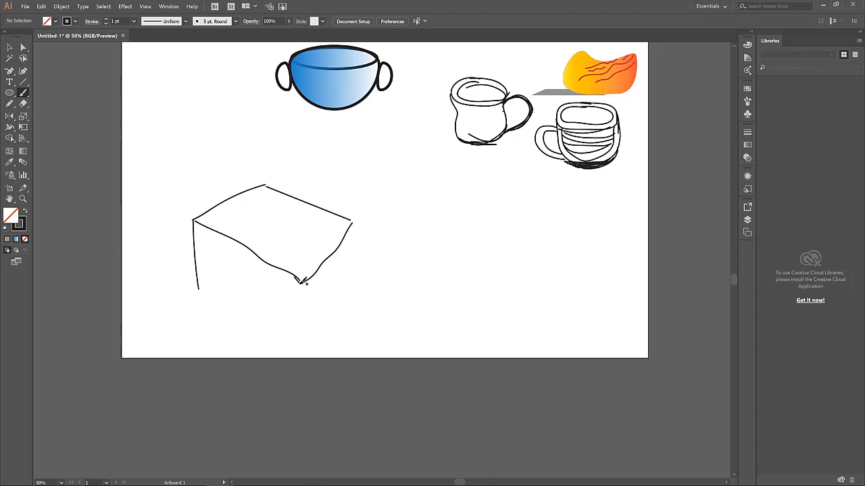
left_click_drag(300, 282, 302, 304)
key("ctrl+z")
left_click_drag(300, 284, 300, 314)
left_click_drag(351, 220, 352, 297)
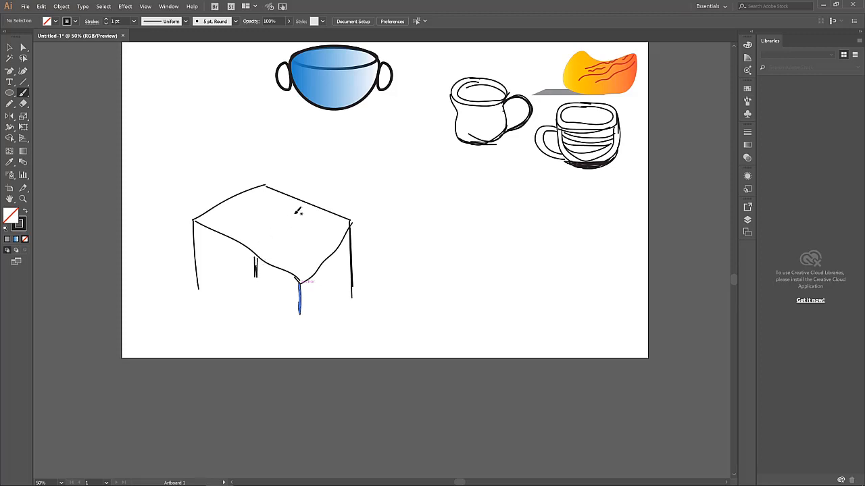
Retrace the table's front edge and legs with extra strokes to thicken them
mouse_move(353, 221)
left_mouse_down()
mouse_move(311, 277)
mouse_move(353, 223)
mouse_move(336, 216)
left_mouse_up()
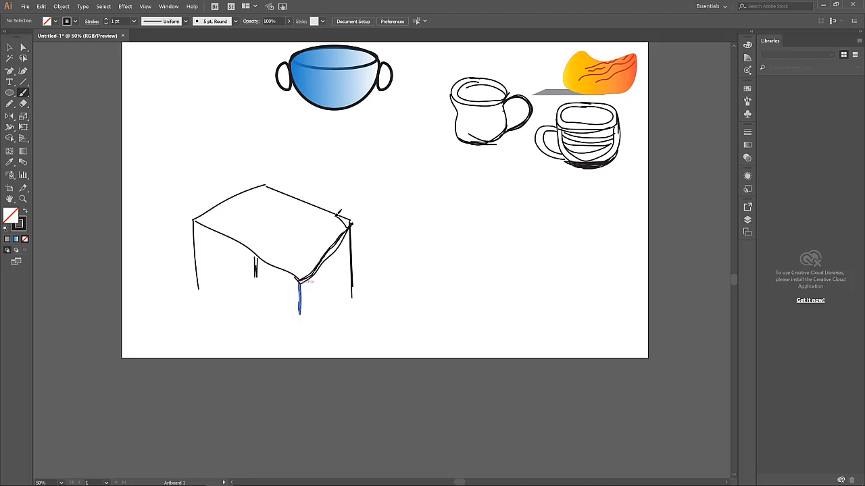
left_click_drag(195, 219, 200, 292)
mouse_move(258, 259)
left_mouse_down()
mouse_move(256, 275)
mouse_move(299, 311)
left_mouse_up()
left_click_drag(298, 273, 297, 316)
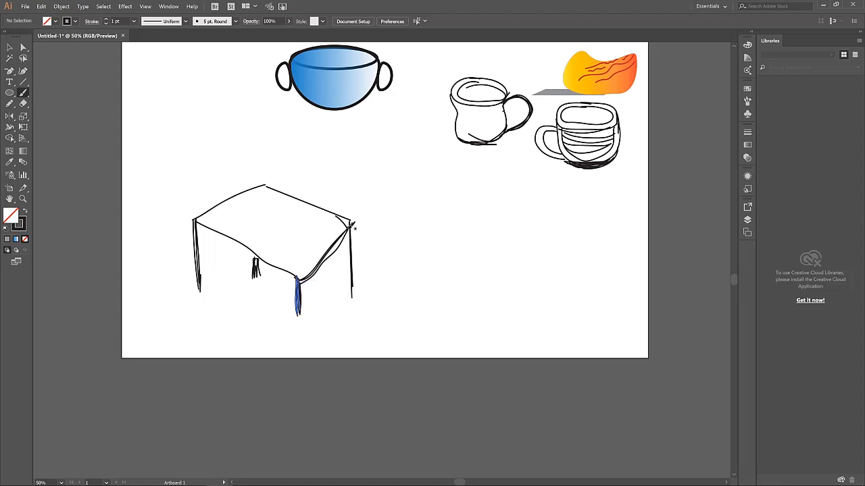
left_click_drag(350, 220, 352, 292)
left_click_drag(351, 218, 356, 272)
Retrace the tabletop edges, add diagonal shine marks, and touch up the front leg
left_click_drag(351, 219, 352, 276)
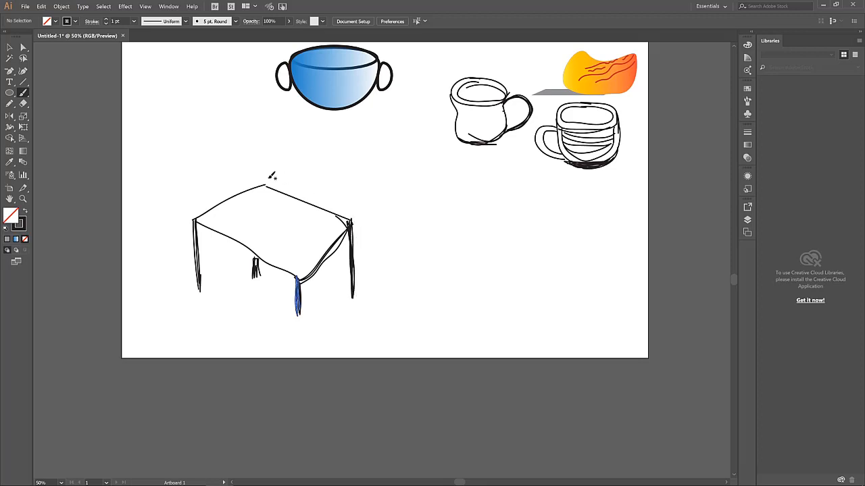
mouse_move(264, 186)
left_mouse_down()
mouse_move(349, 220)
mouse_move(266, 183)
mouse_move(201, 213)
left_mouse_up()
mouse_move(202, 213)
left_mouse_down()
mouse_move(265, 177)
mouse_move(193, 219)
mouse_move(206, 217)
mouse_move(200, 220)
mouse_move(297, 278)
mouse_move(204, 223)
left_mouse_up()
left_click_drag(253, 248, 198, 224)
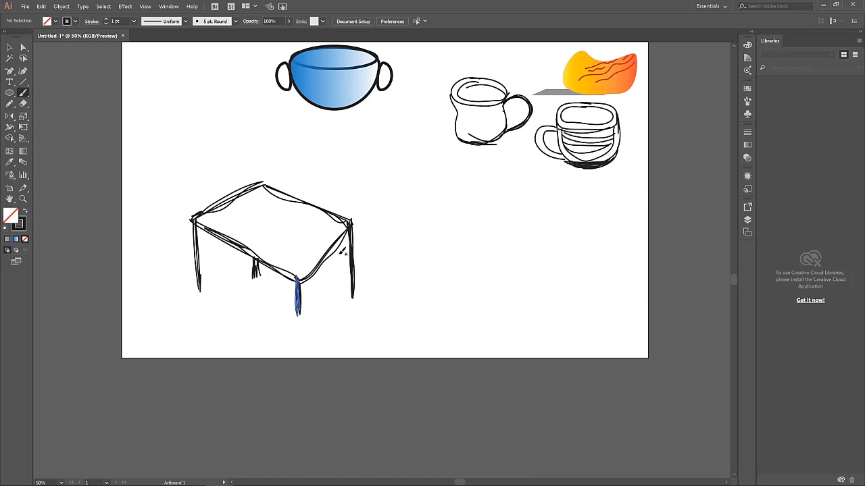
left_click_drag(276, 231, 294, 256)
mouse_move(254, 207)
left_mouse_down()
mouse_move(302, 257)
mouse_move(292, 223)
mouse_move(314, 220)
left_mouse_up()
scroll(351, 253, "down", 2)
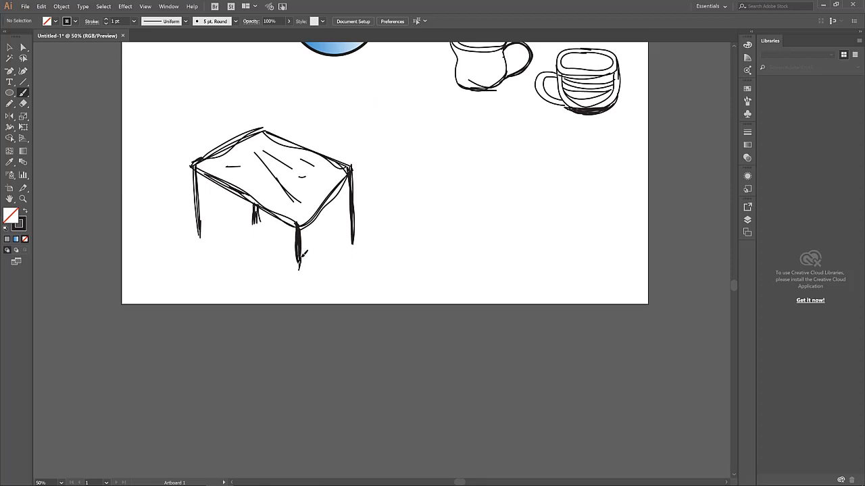
left_click_drag(302, 257, 302, 268)
Draw a rectangle right of the table and shear it into a slanted parallelogram
scroll(435, 228, "up", 2)
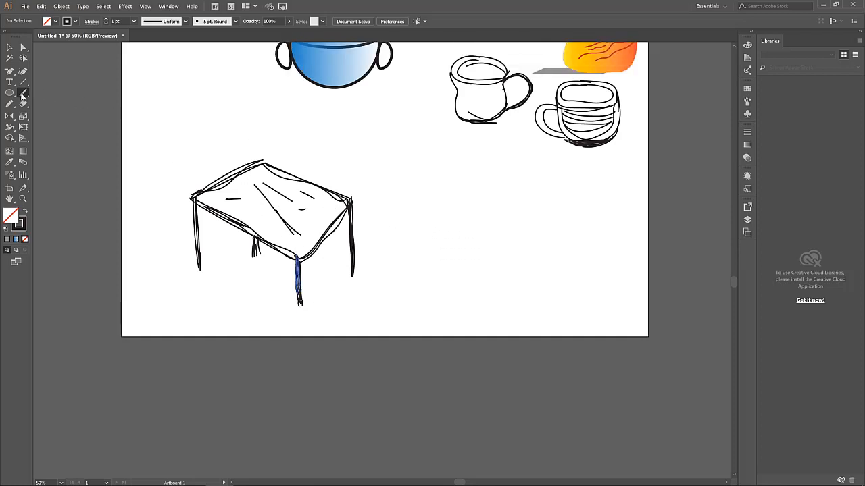
left_click(11, 97)
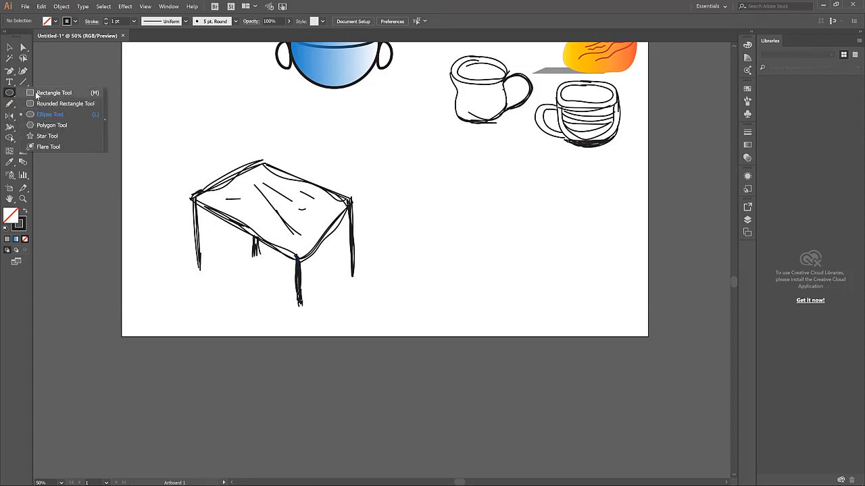
left_click(41, 93)
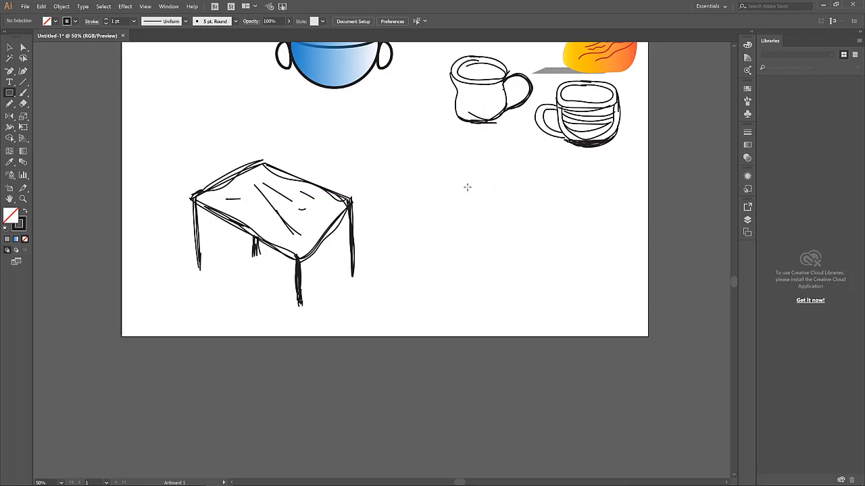
left_click_drag(467, 187, 585, 264)
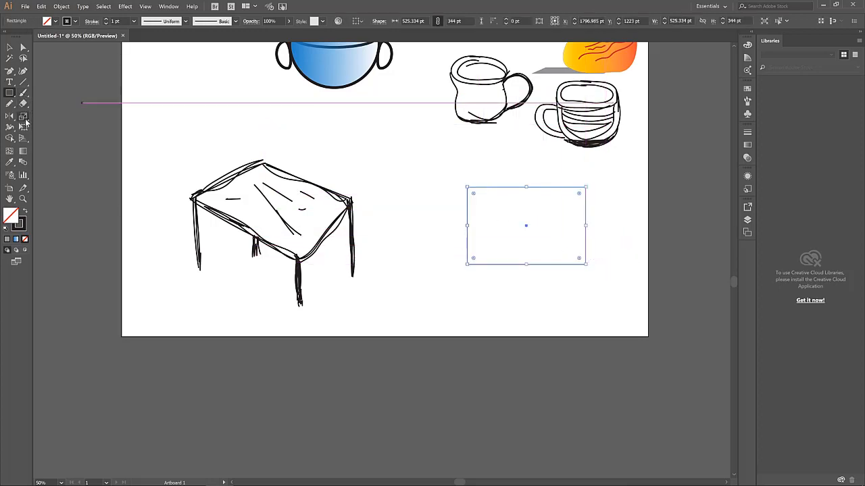
left_click(24, 118)
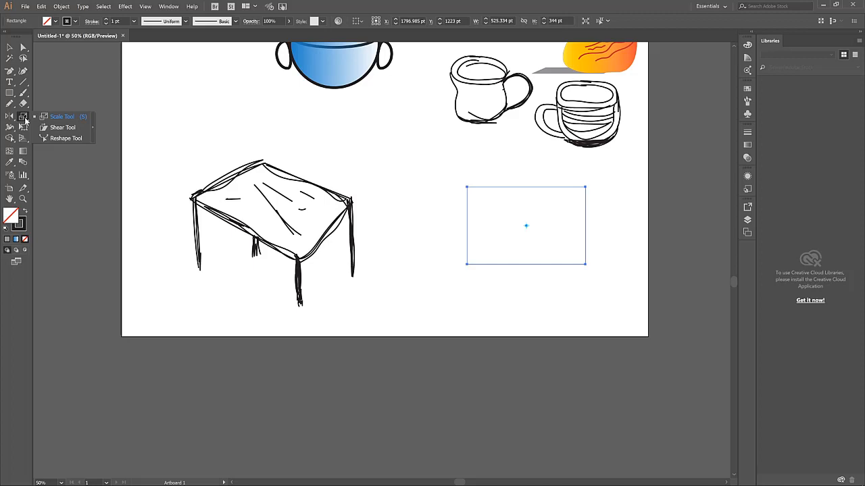
left_click(63, 127)
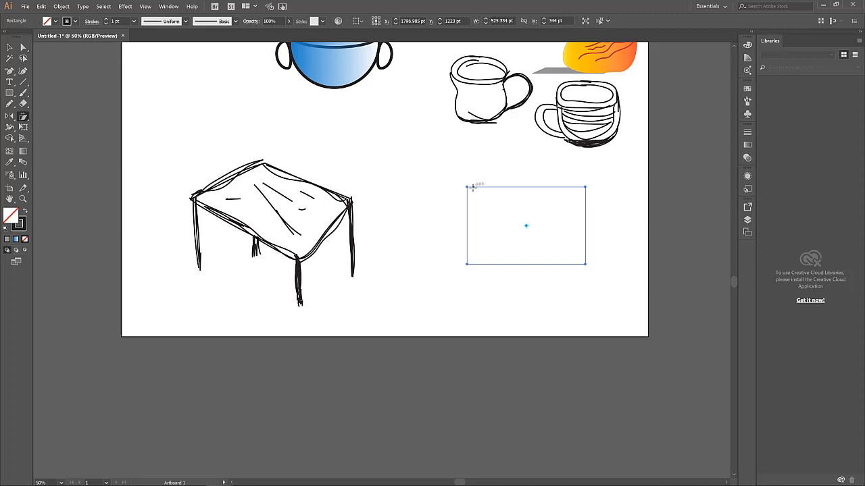
left_click_drag(472, 187, 496, 200)
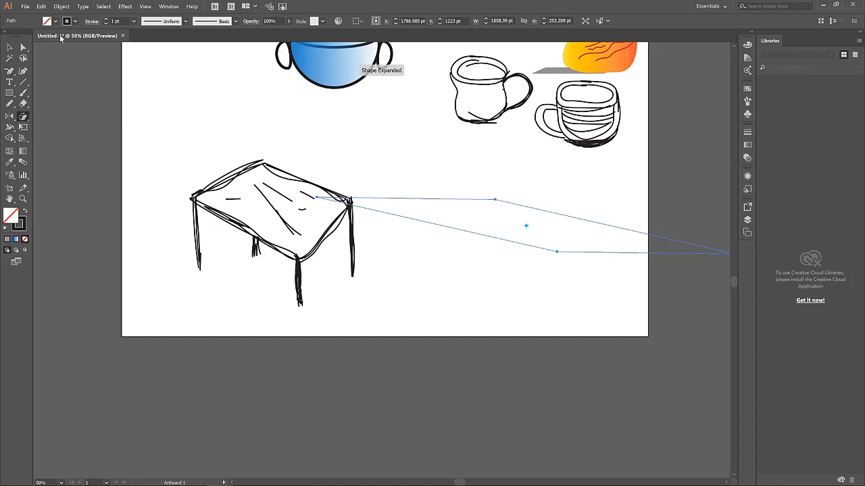
Give the parallelogram a 6 pt outline and shrink it from its top-left corner
left_click(106, 19)
left_click(106, 19)
left_click(107, 19)
left_click(106, 19)
left_click(106, 19)
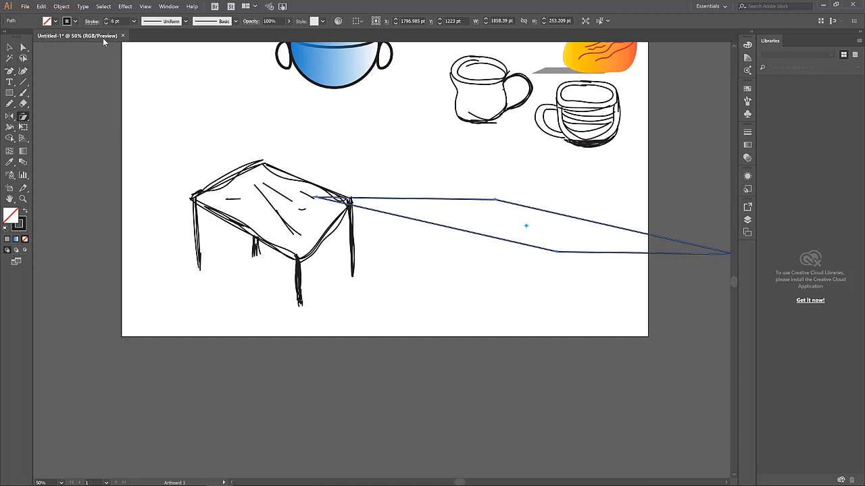
left_click(10, 49)
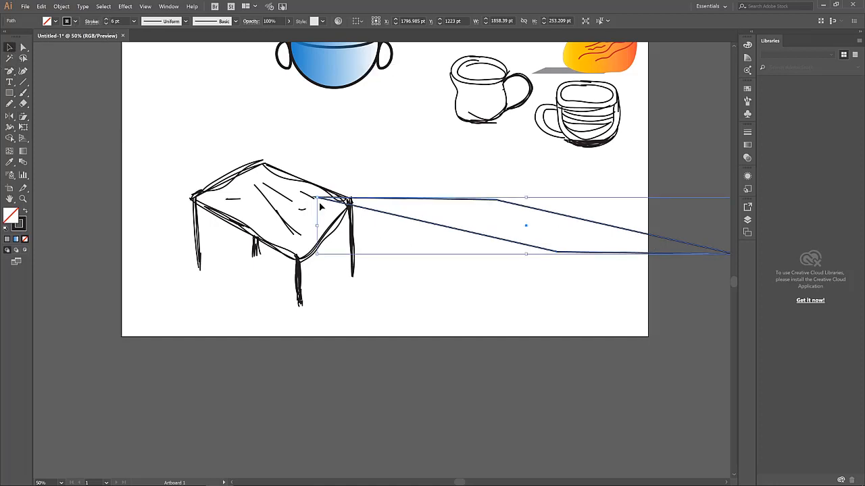
left_click_drag(318, 198, 372, 161)
left_click(569, 267)
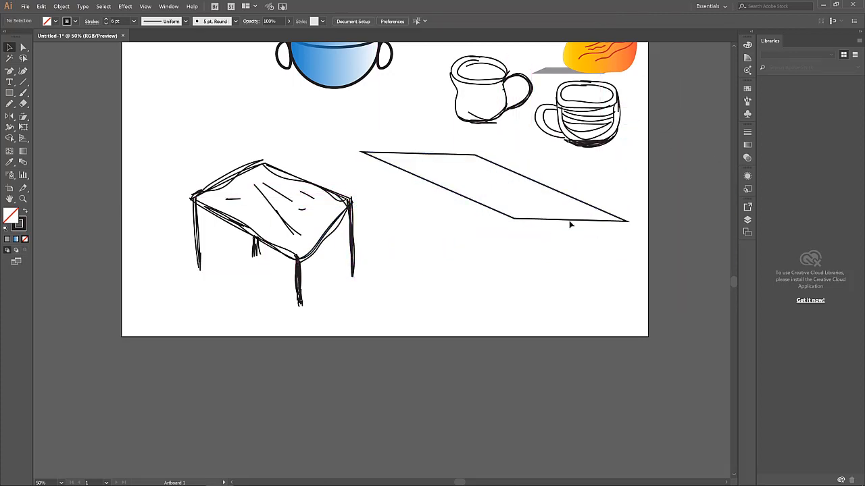
Flatten, shift and tilt the parallelogram into a slanted tabletop beside the sketched table
left_click(608, 222)
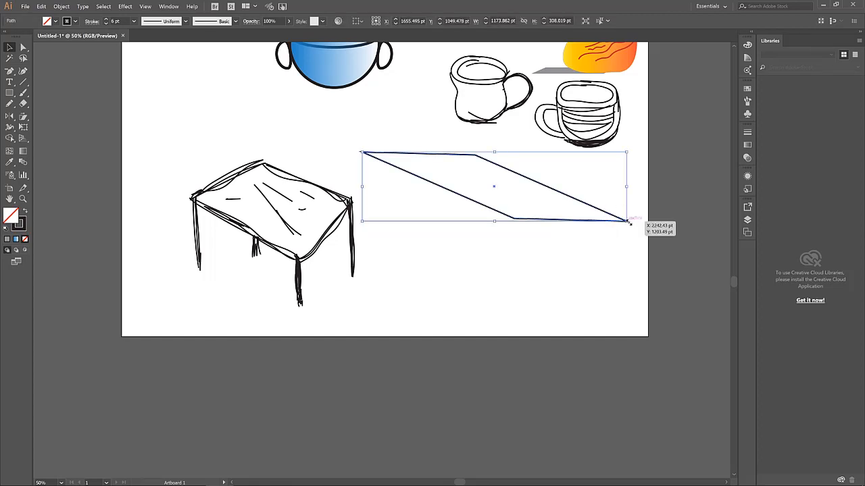
left_click_drag(629, 222, 639, 172)
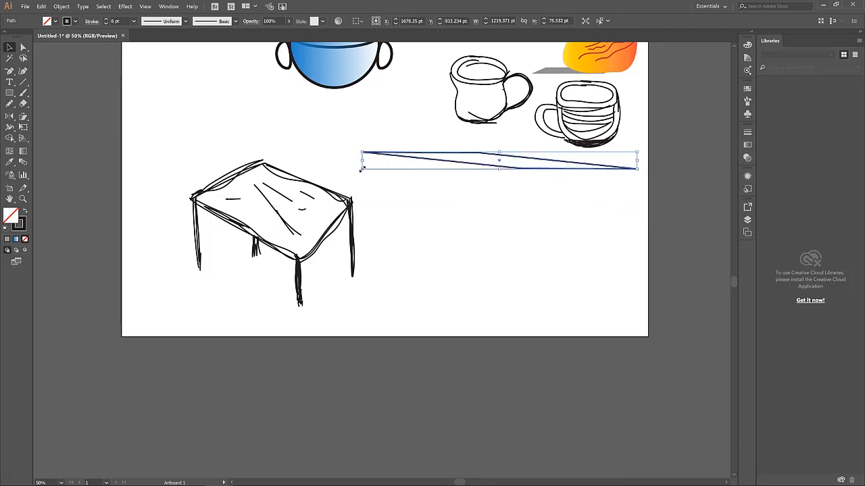
left_click_drag(361, 169, 357, 196)
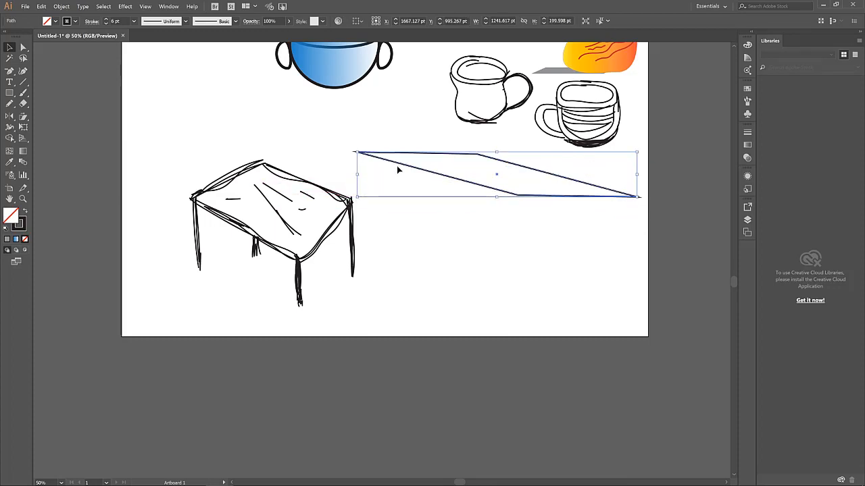
left_click_drag(397, 169, 391, 186)
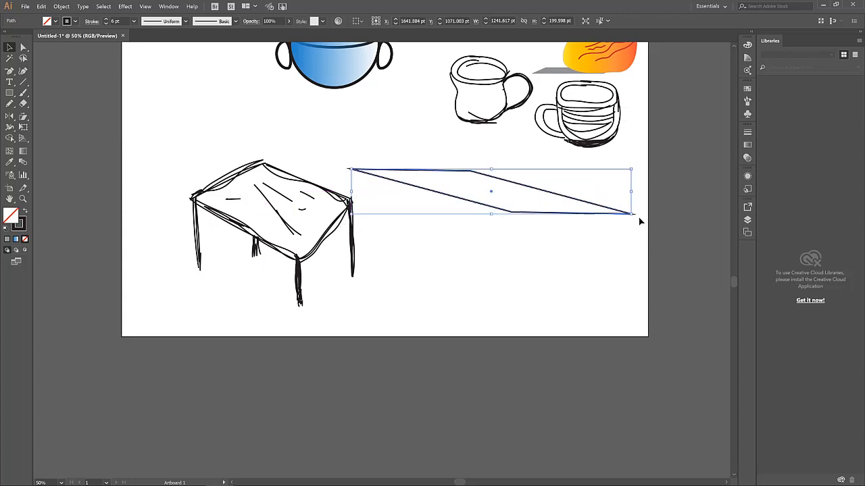
left_click_drag(635, 218, 644, 206)
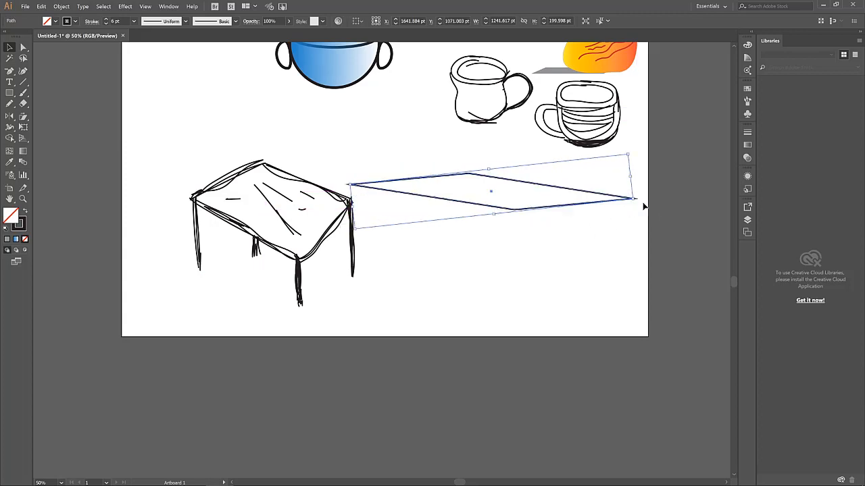
left_click(615, 254)
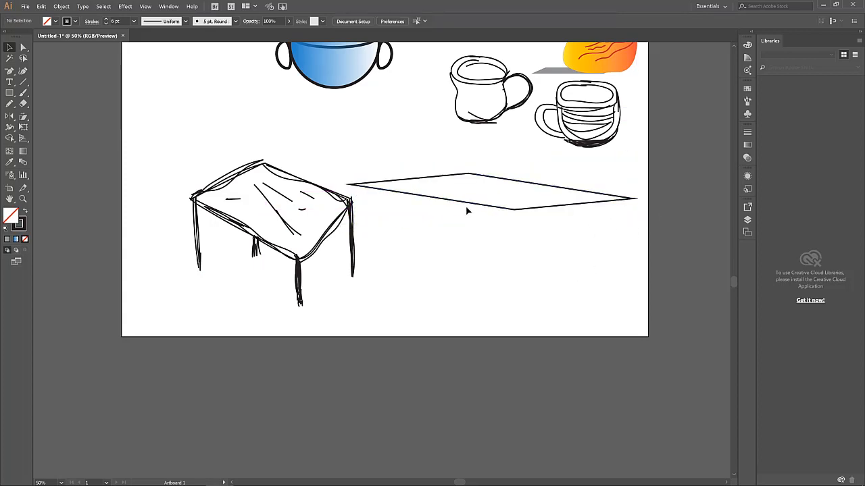
left_click_drag(474, 205, 491, 214)
left_click(497, 265)
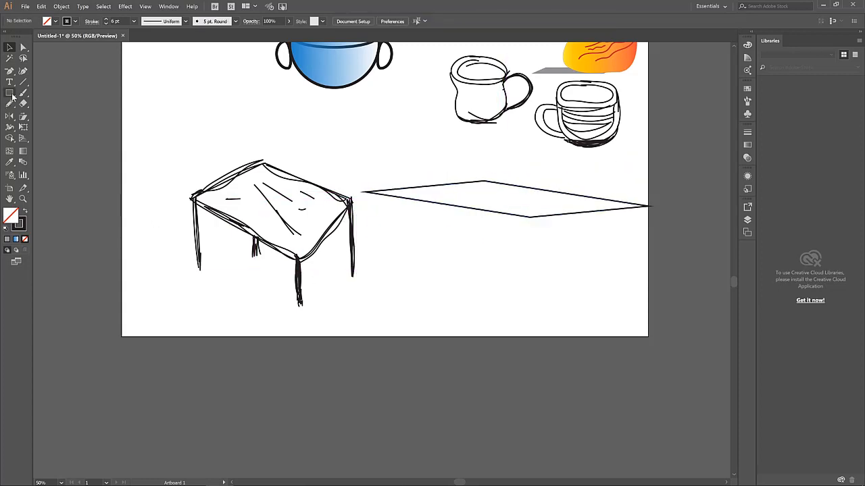
Draw a tall rectangle leg down from the tabletop's left corner and make it narrower
left_click_drag(10, 92, 37, 105)
left_click_drag(366, 194, 383, 276)
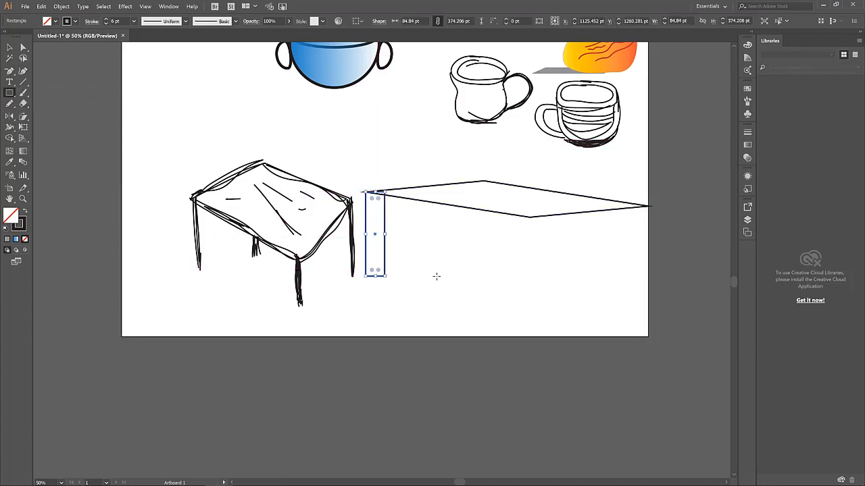
key("v")
left_click(391, 218)
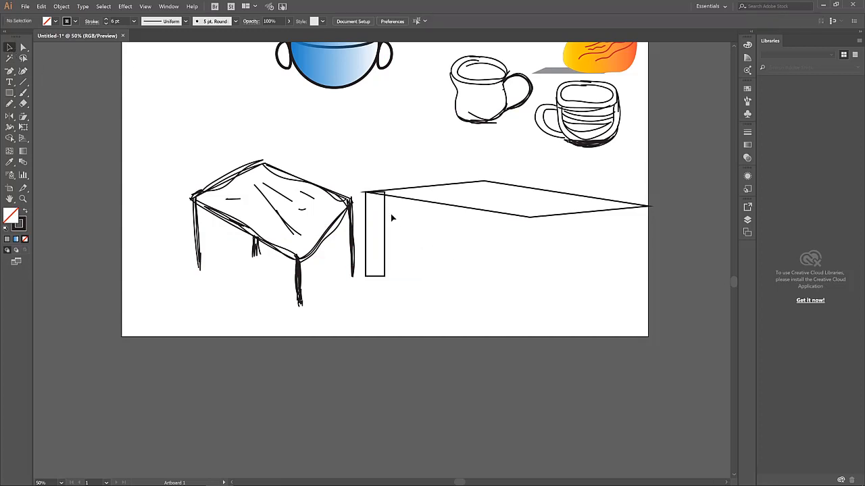
left_click(385, 209)
key("Left")
key("Left")
key("Left")
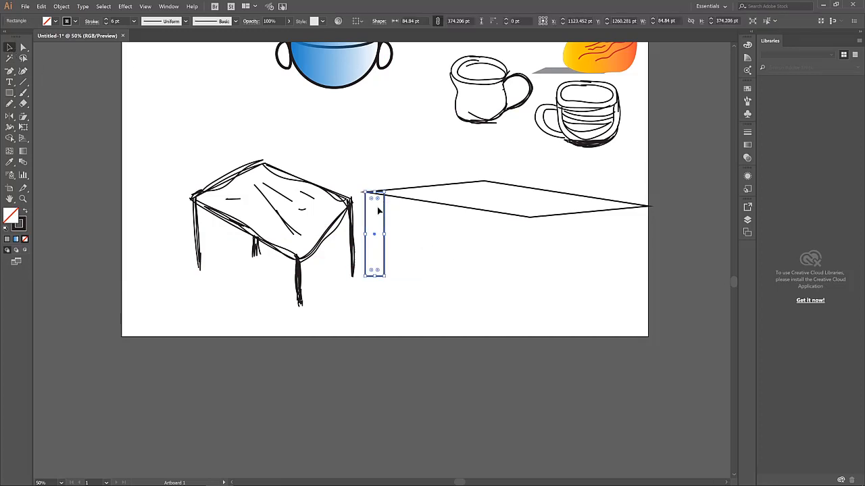
left_click_drag(386, 233, 377, 233)
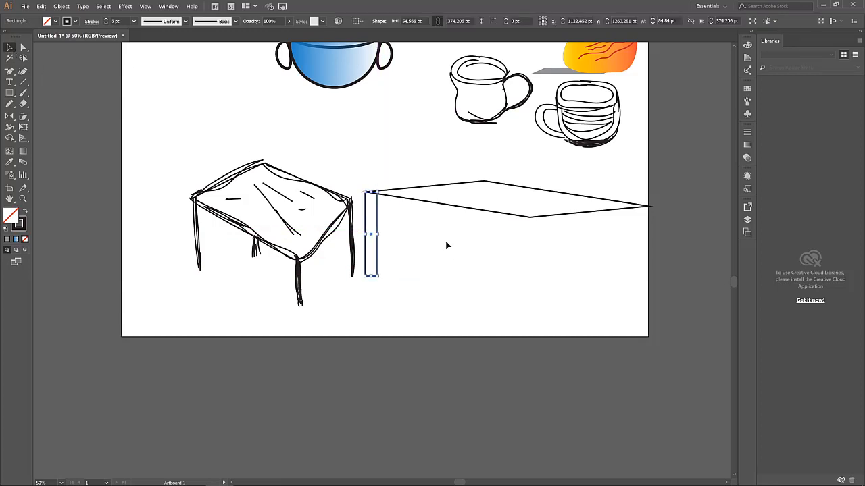
left_click(446, 245)
left_click(376, 216)
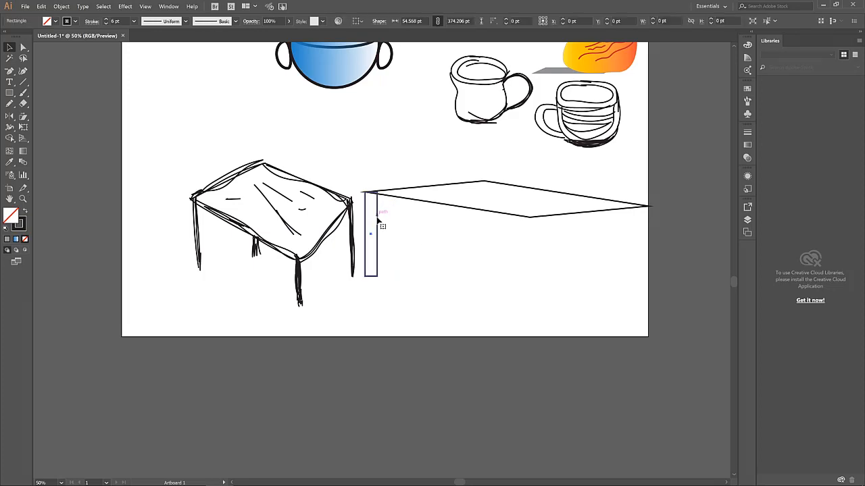
Alt-drag a copy of the leg to the tabletop's right end, then select the sketched table's strokes
left_click_drag(378, 220, 652, 225)
key("Caps_Lock")
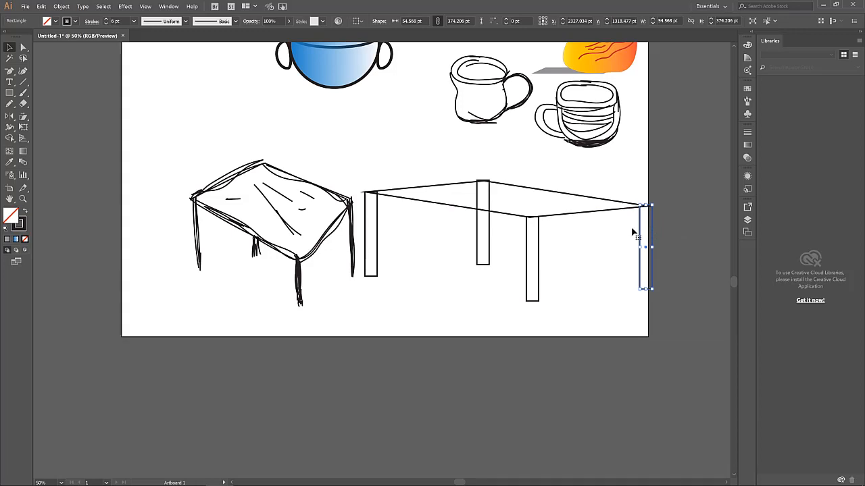
left_click(450, 229)
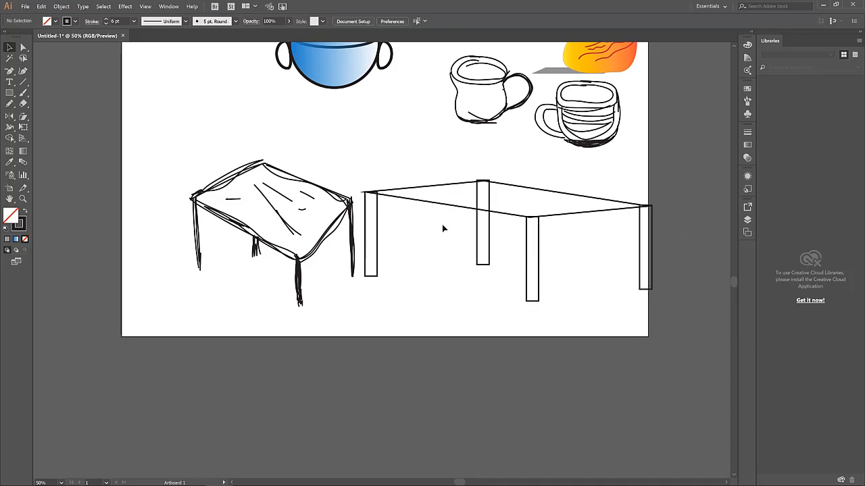
mouse_move(125, 138)
left_mouse_down()
mouse_move(289, 279)
mouse_move(357, 317)
left_mouse_up()
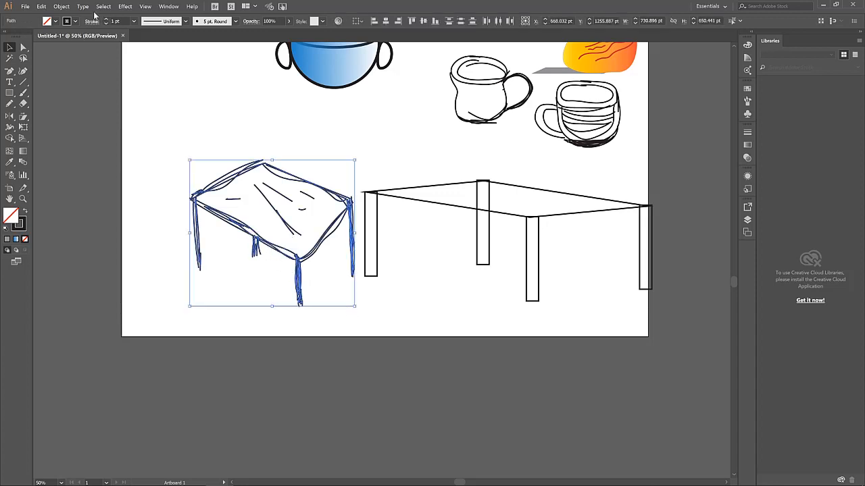
left_click(61, 6)
left_click(82, 42)
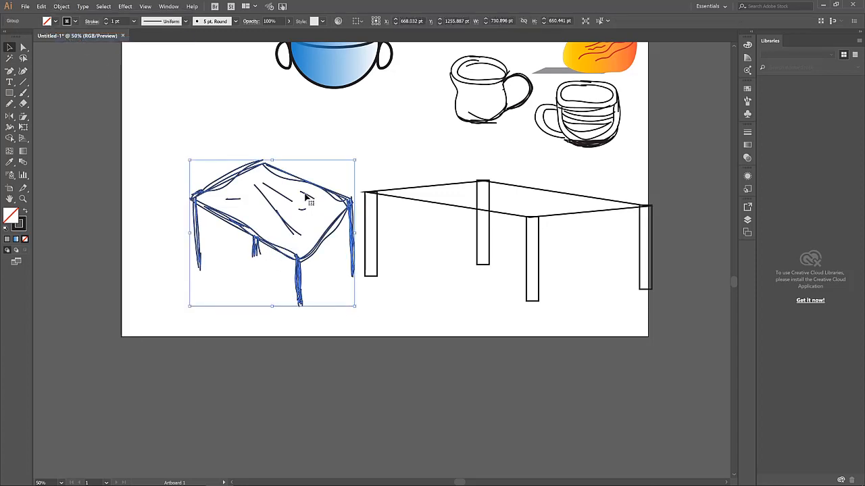
left_click_drag(299, 181, 235, 85)
left_click(402, 276)
mouse_move(647, 319)
left_mouse_down()
mouse_move(517, 236)
mouse_move(376, 185)
left_mouse_up()
left_click_drag(435, 215, 436, 215)
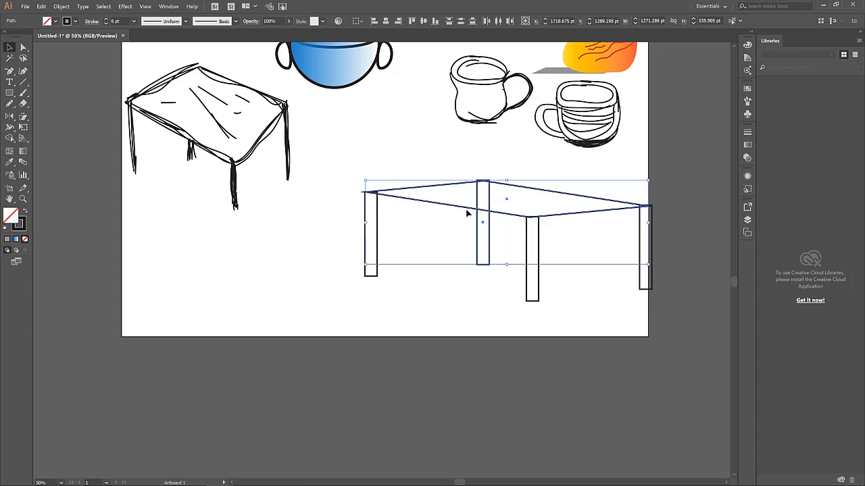
left_click_drag(338, 168, 593, 277)
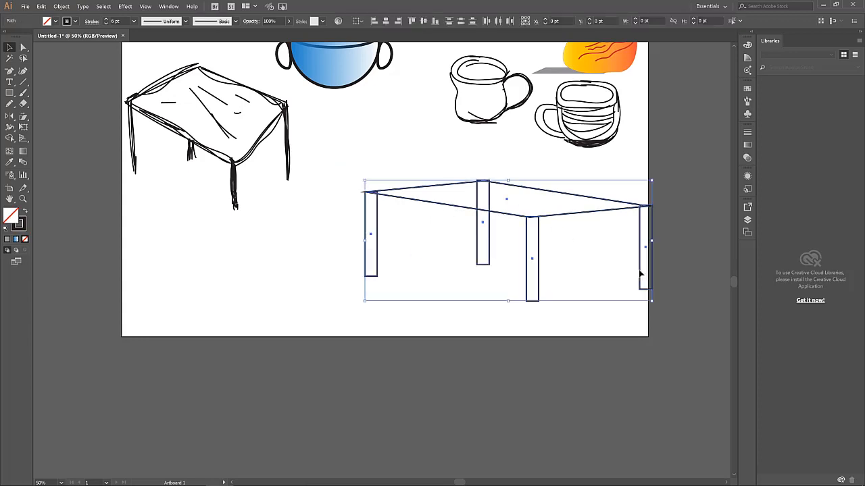
left_click_drag(595, 220, 525, 231)
left_click(626, 249)
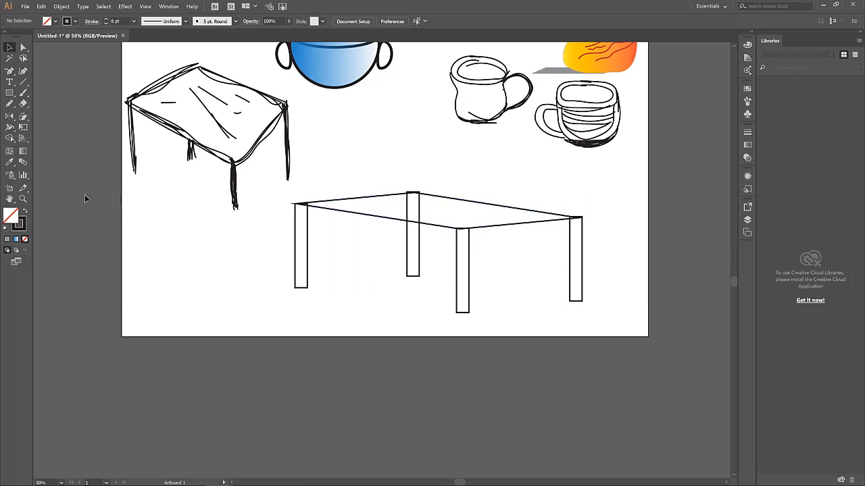
left_click(9, 93)
mouse_move(330, 301)
left_mouse_down()
mouse_move(246, 289)
mouse_move(276, 294)
left_mouse_up()
key("Delete")
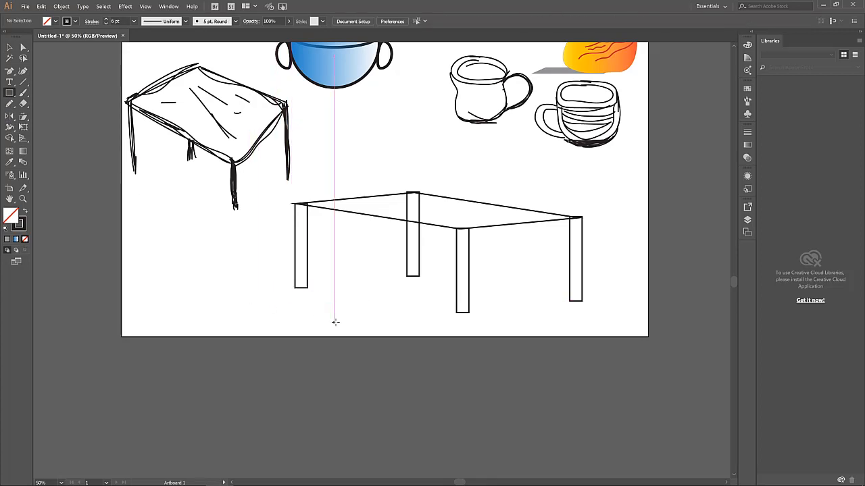
Draw a flat ellipse beneath the left table leg with the Ellipse tool
left_click(10, 94)
left_click(48, 115)
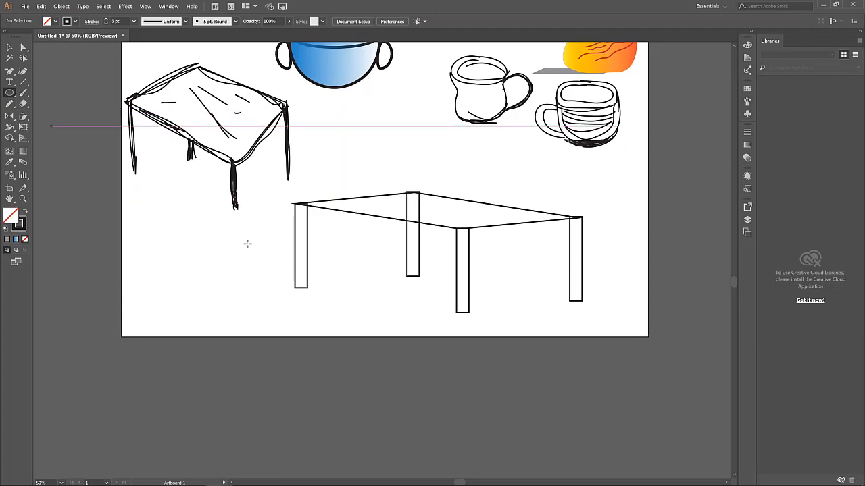
left_click_drag(317, 293, 284, 290)
key("Up")
key("Up")
key("Up")
key("Up")
key("Up")
key("Up")
key("Up")
key("Up")
key("Up")
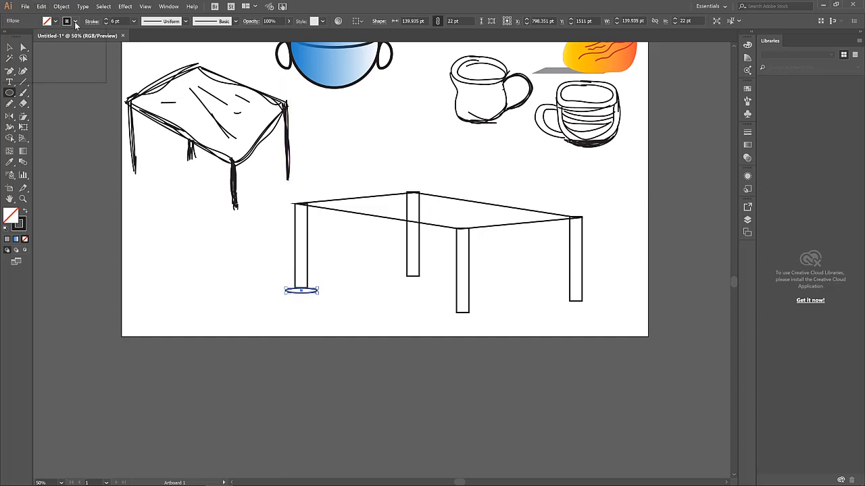
Give the ellipse no outline and a light beige fill
left_click(75, 22)
left_click(9, 39)
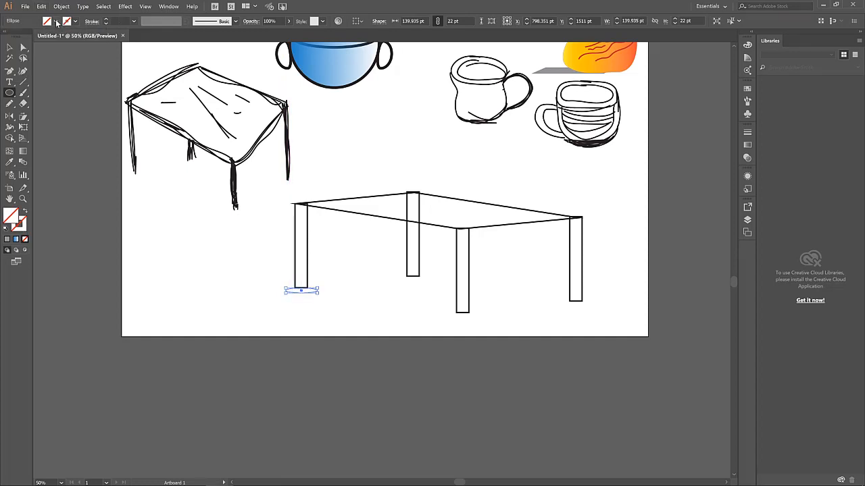
left_click(55, 21)
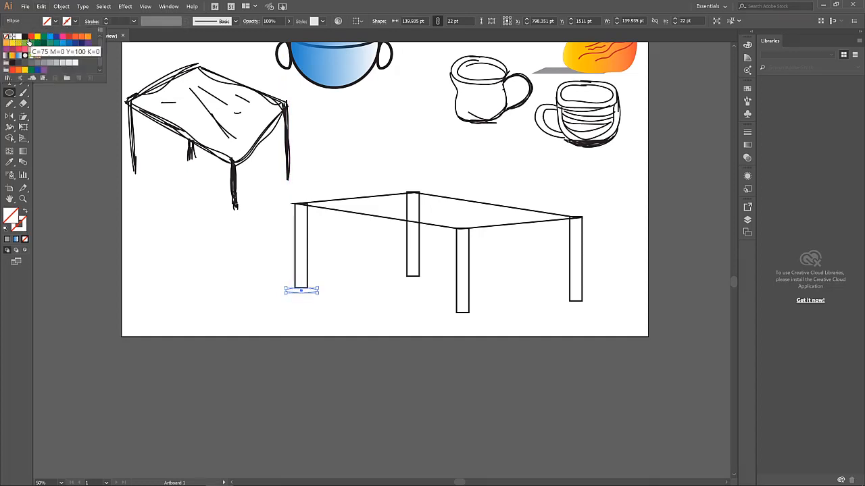
left_click(42, 52)
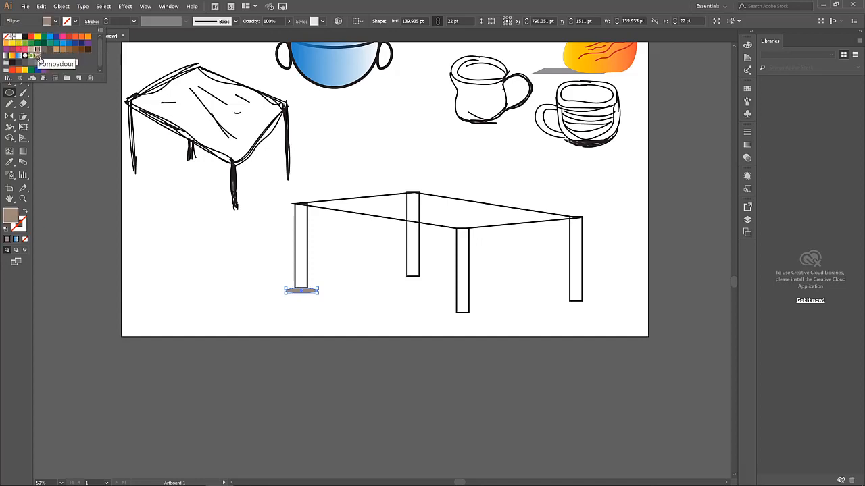
left_click(32, 51)
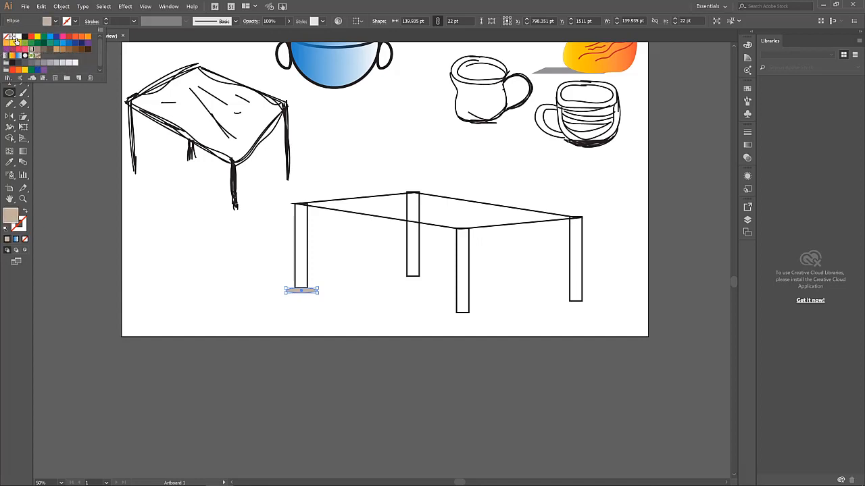
left_click(21, 25)
left_click(379, 292)
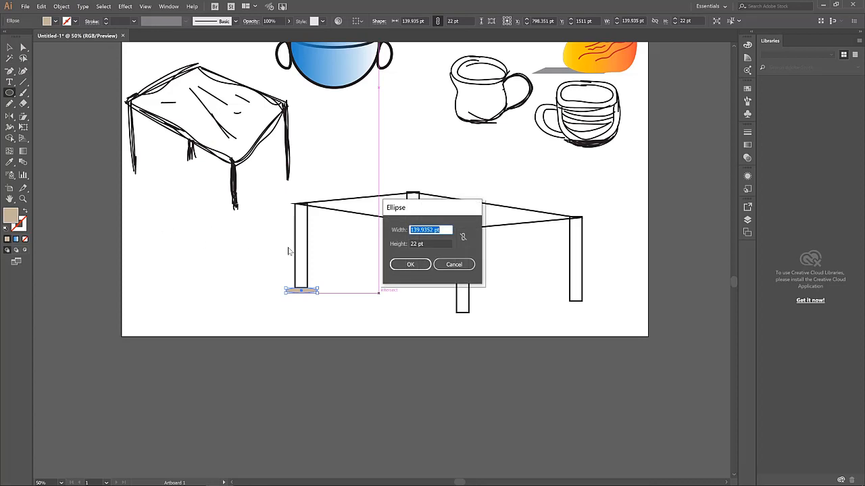
key("Escape")
Nudge the ellipse under the left leg and send it to the back
left_click(9, 46)
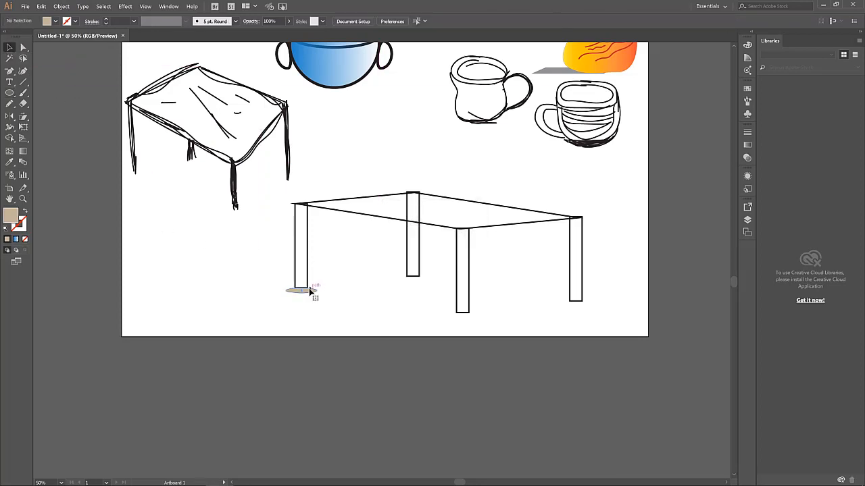
key("Up")
key("Up")
key("Up")
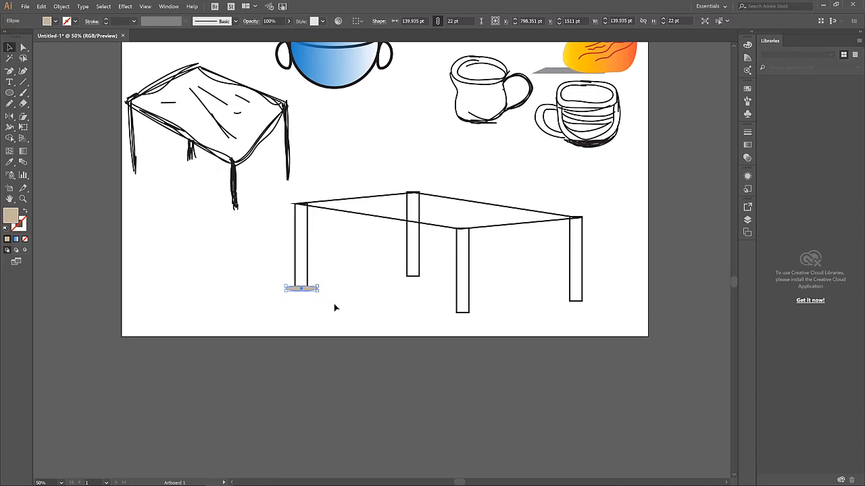
right_click(302, 291)
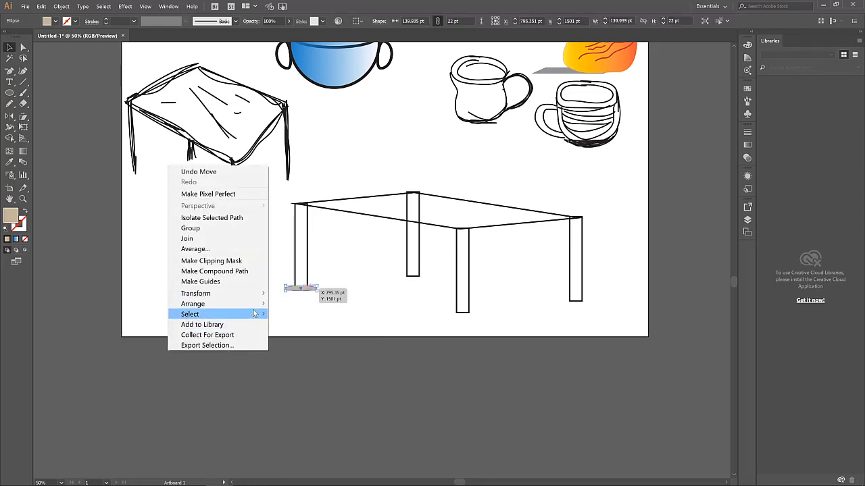
mouse_move(251, 304)
left_click(299, 335)
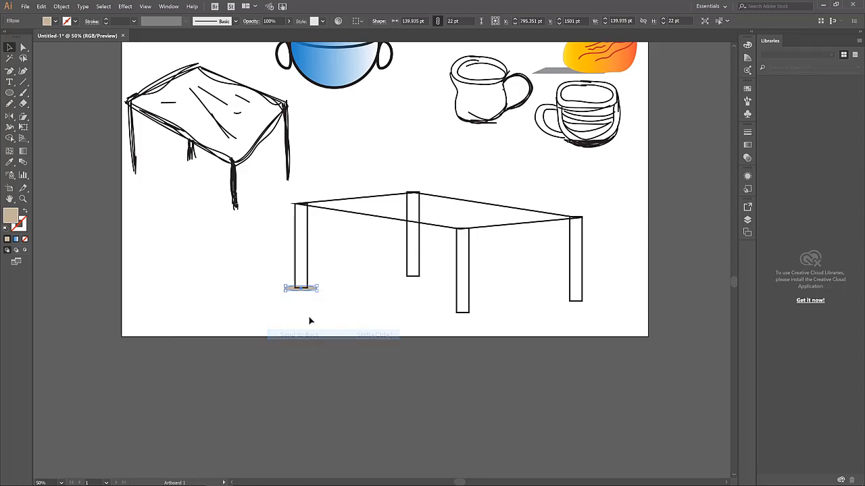
left_click(319, 295)
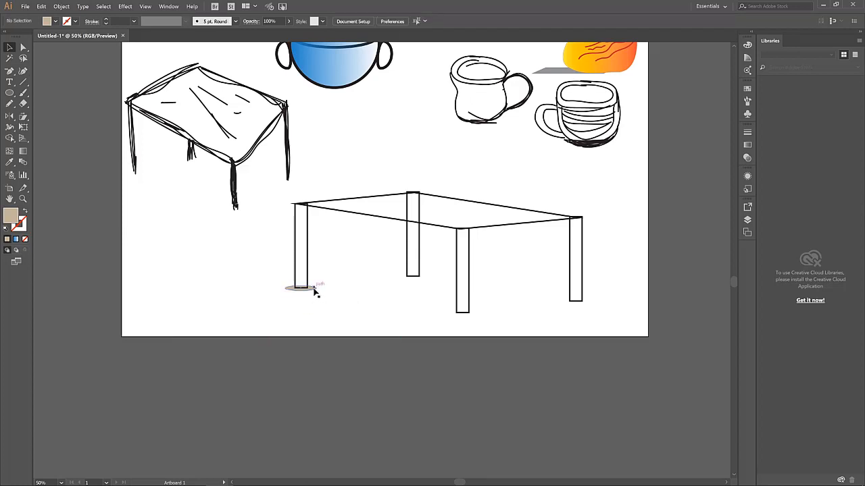
right_click(315, 290)
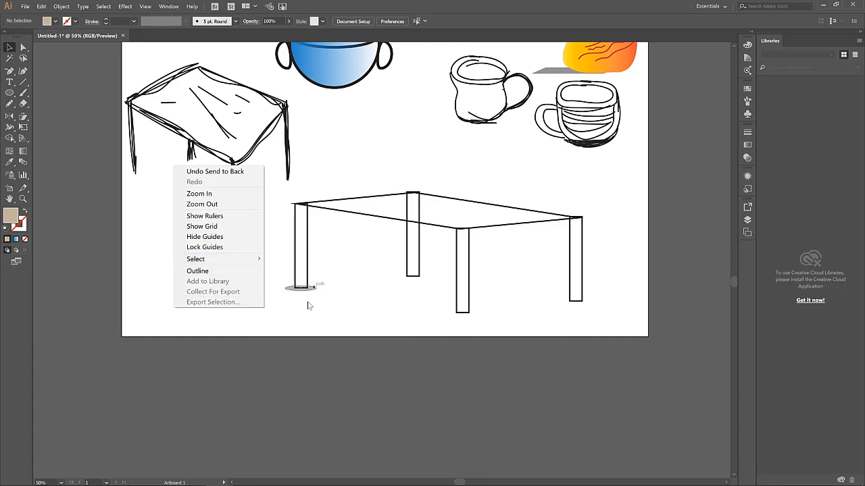
left_click(353, 313)
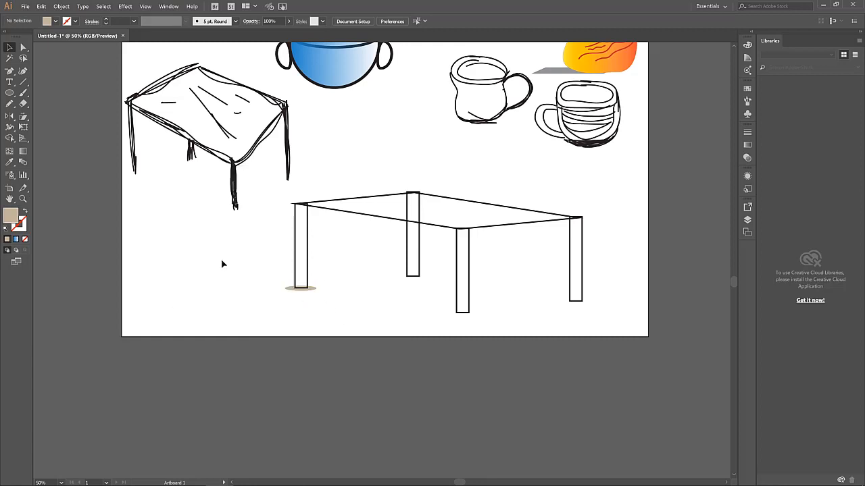
Alt-drag copies of the beige ellipse under the middle back leg and the right leg
left_click(314, 291)
scroll(315, 291, "up", 1)
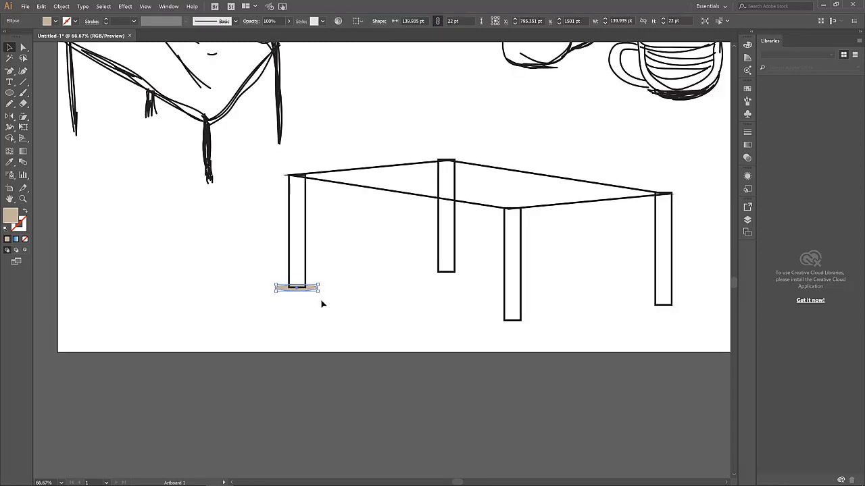
left_click(322, 304)
left_click_drag(313, 287, 673, 316)
left_click(454, 282)
scroll(542, 286, "down", 1)
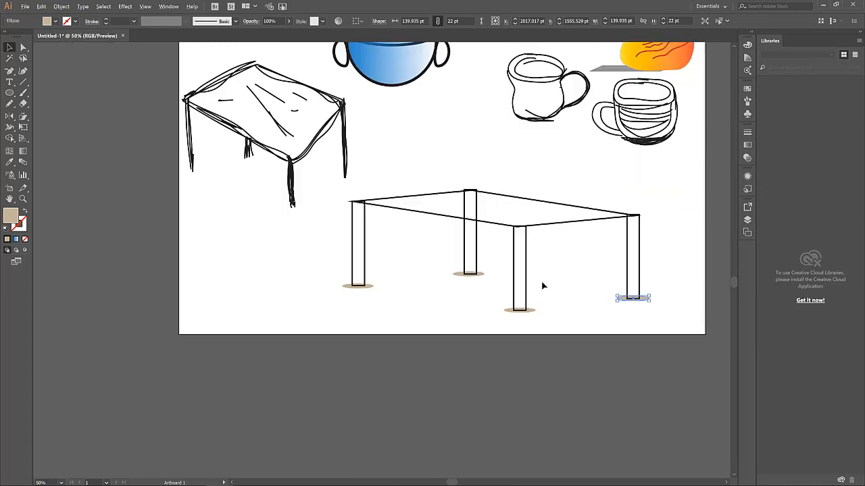
left_click(471, 233)
left_click(475, 234)
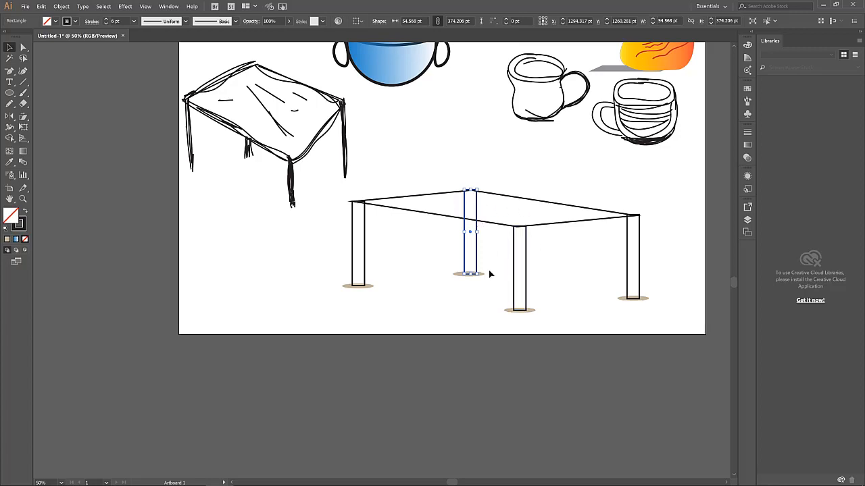
Thicken the tabletop outline to 10 pt
left_click(575, 281)
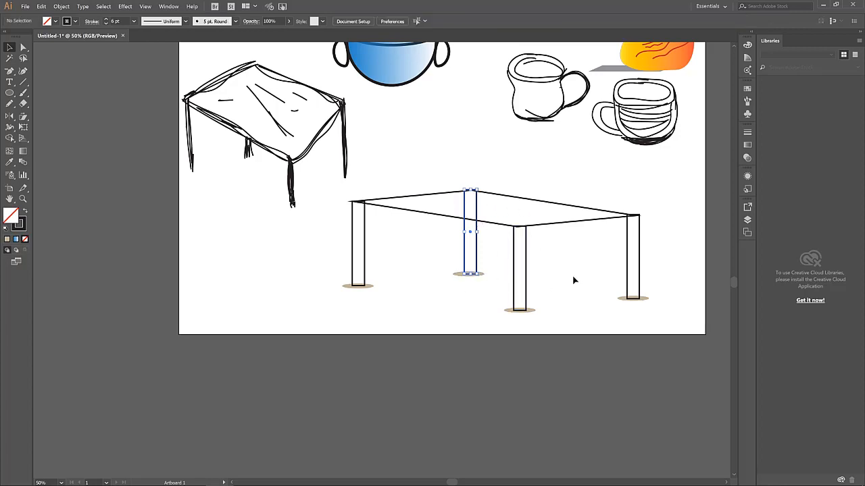
left_click(489, 226)
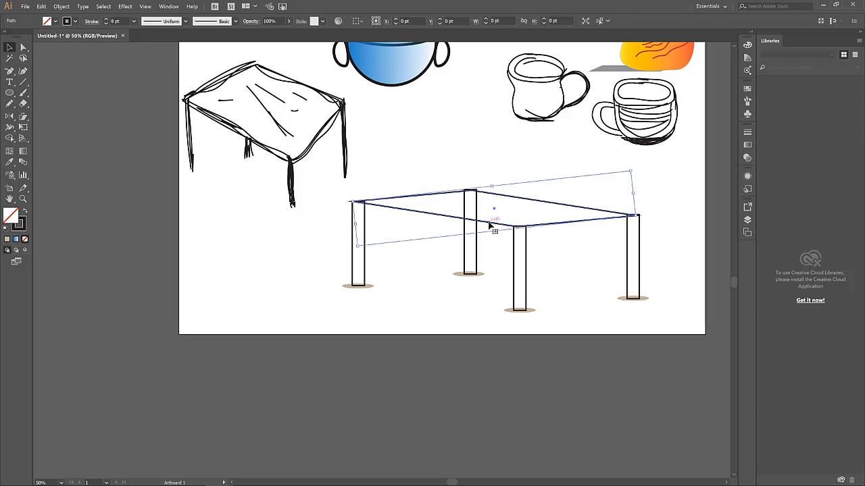
left_click(106, 21)
left_click(106, 21)
left_click(210, 194)
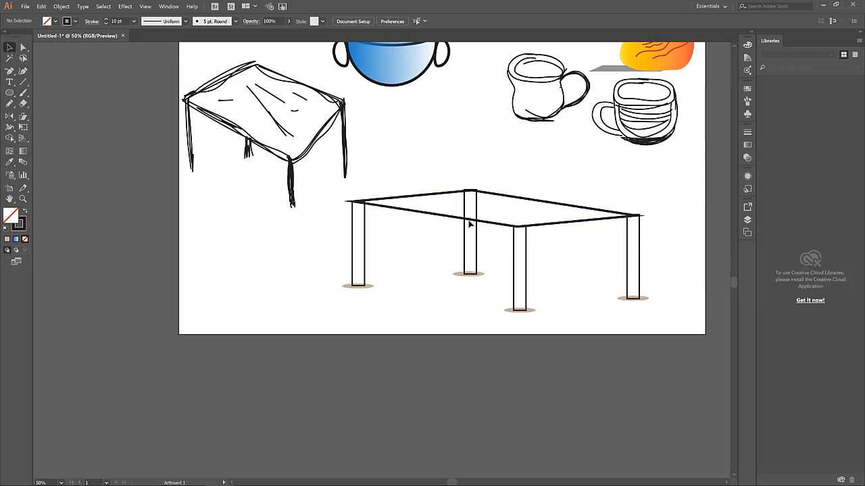
Fill the tabletop with white
left_click(504, 224)
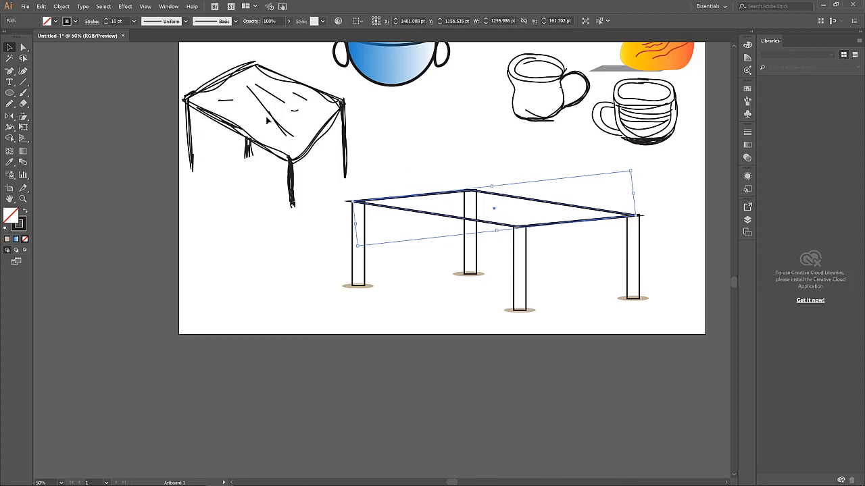
left_click(57, 21)
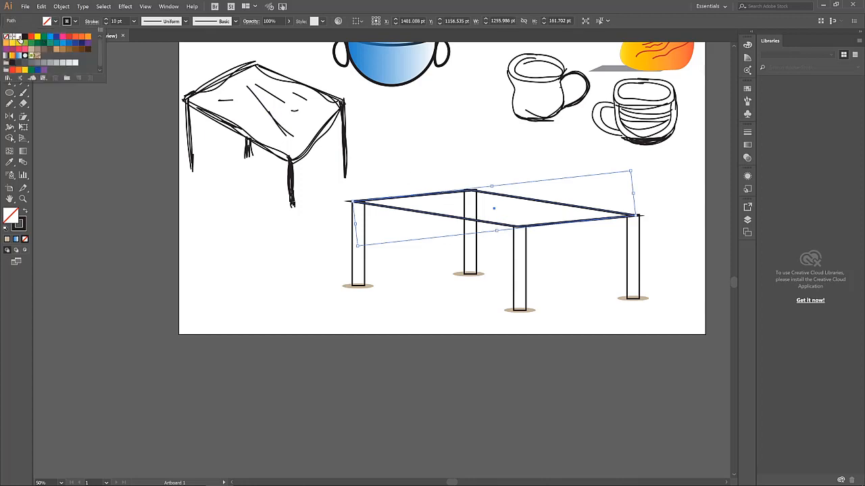
left_click(18, 37)
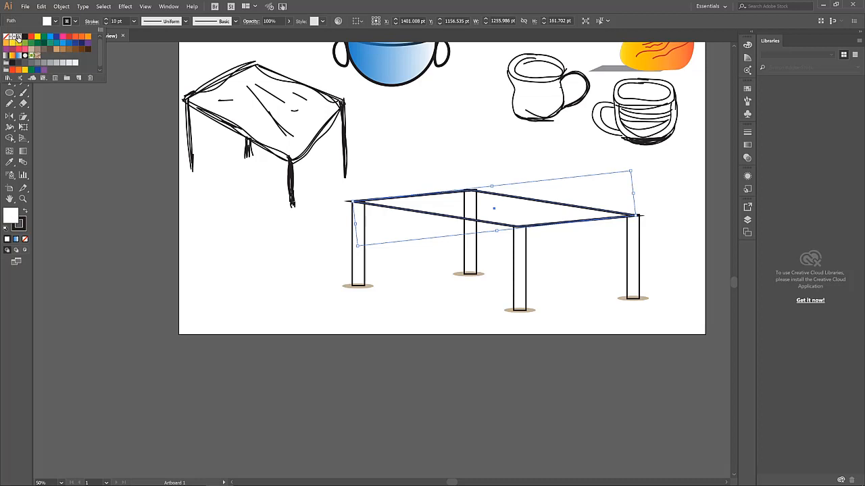
left_click(484, 252)
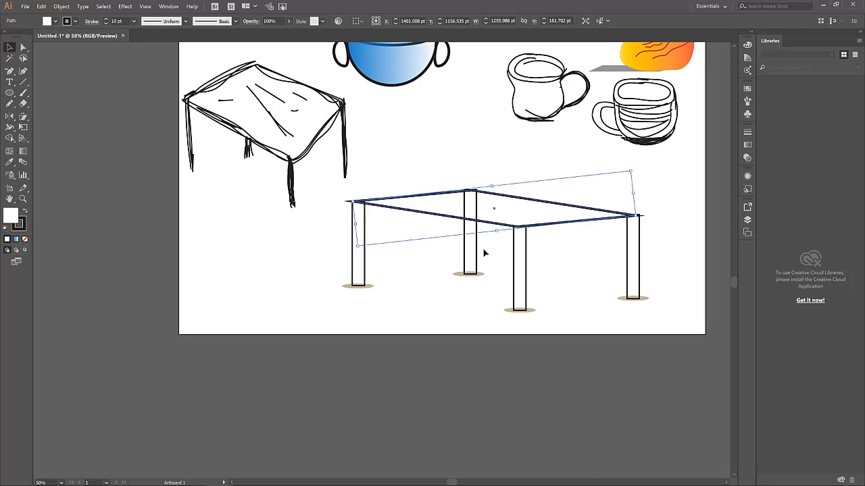
left_click(478, 295)
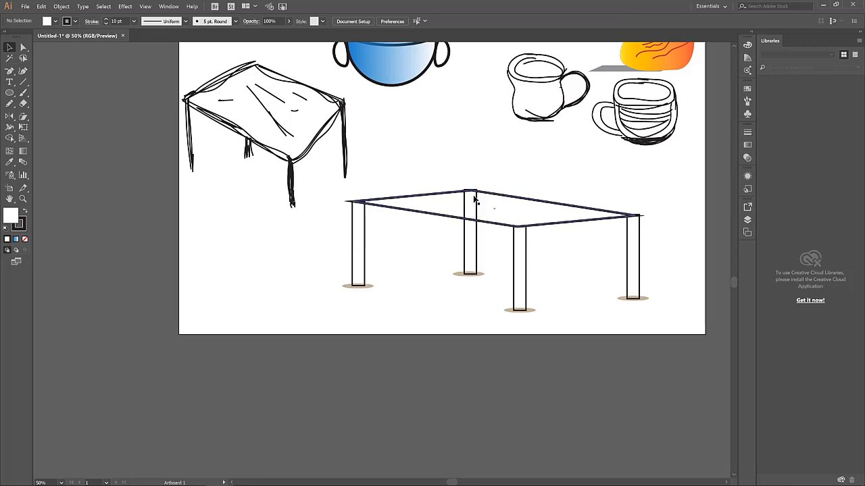
Select the tabletop and the middle back leg in turn to check them
left_click(488, 223)
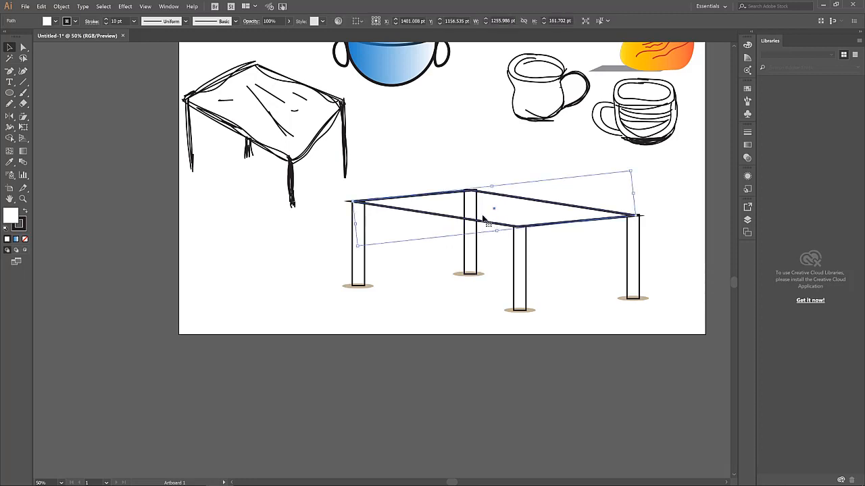
left_click(476, 256)
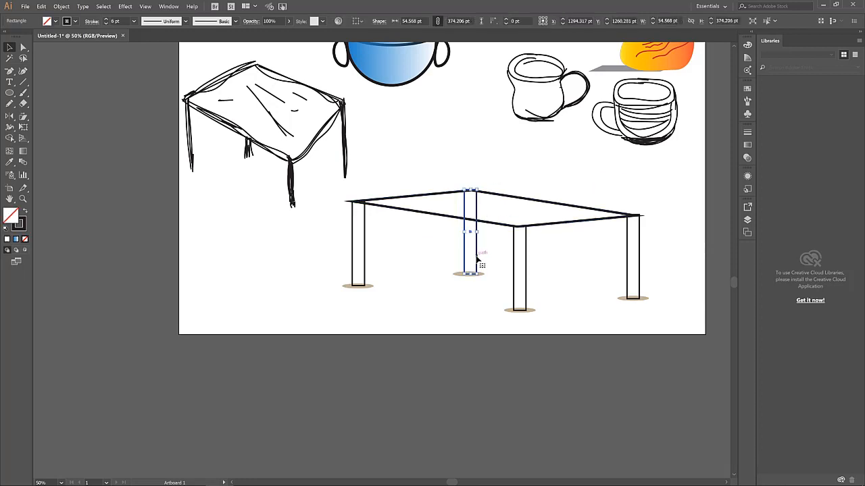
left_click(500, 226)
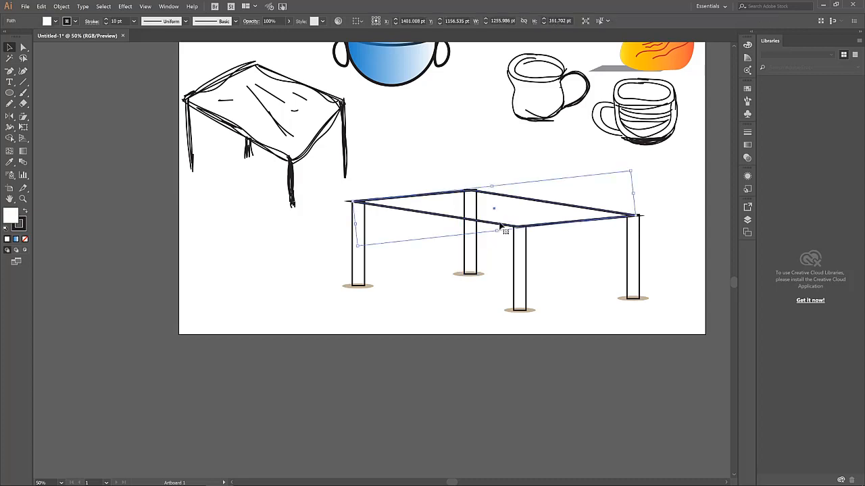
left_click(483, 295)
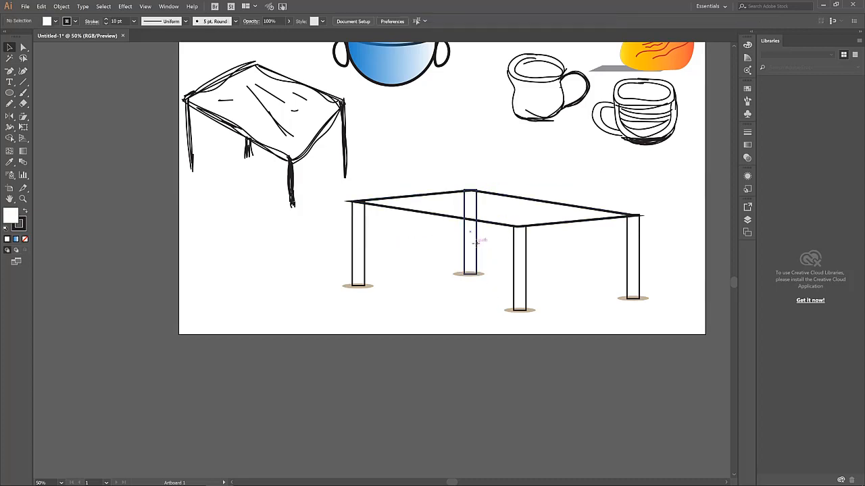
left_click(476, 241)
Send the middle back leg to the back, behind the tabletop
right_click(476, 247)
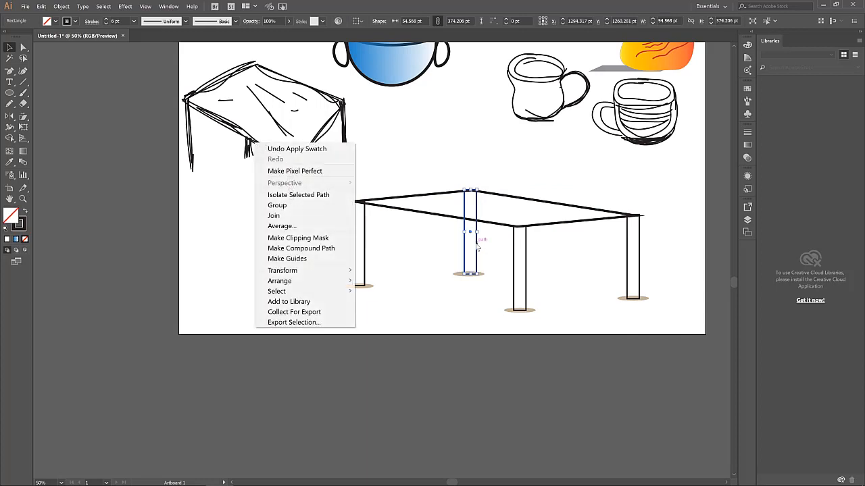
mouse_move(344, 281)
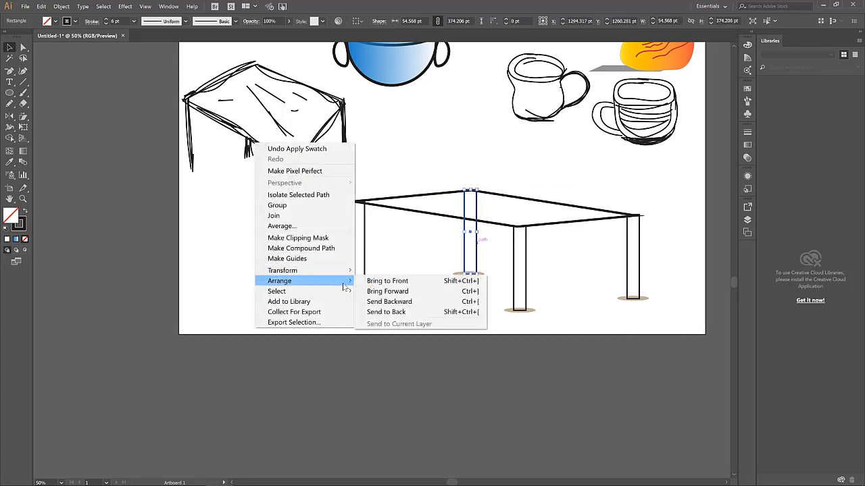
left_click(387, 312)
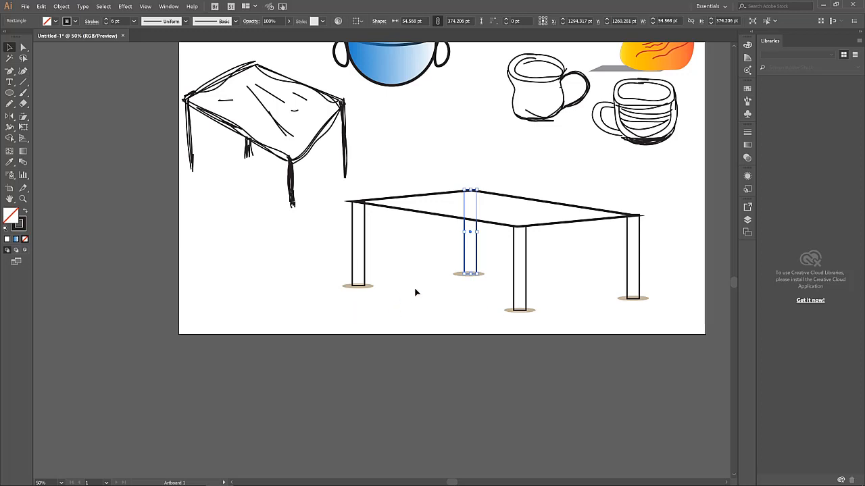
left_click(418, 322)
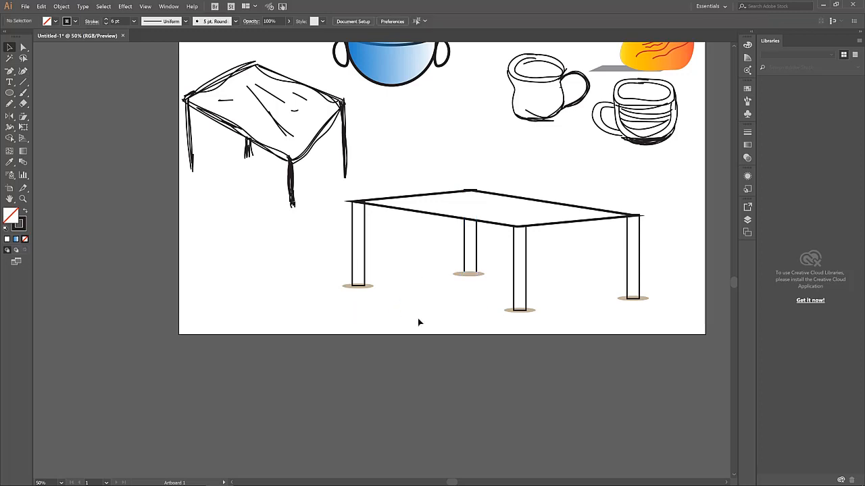
left_click(465, 266)
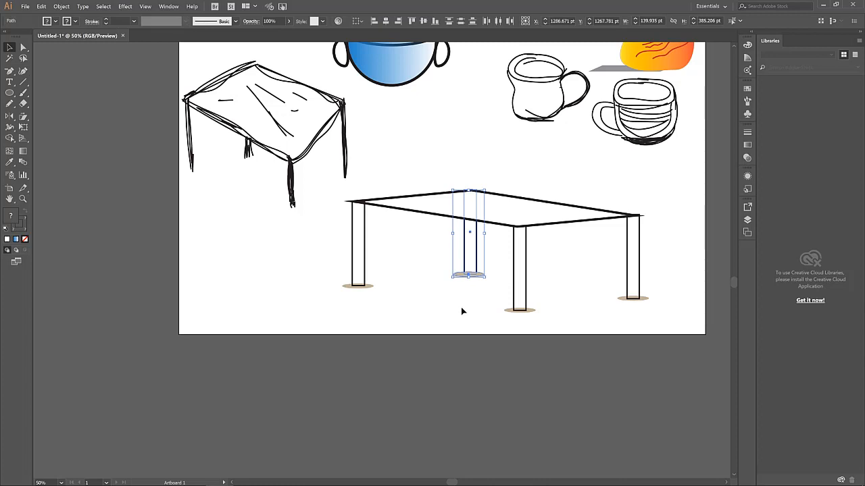
left_click(440, 307)
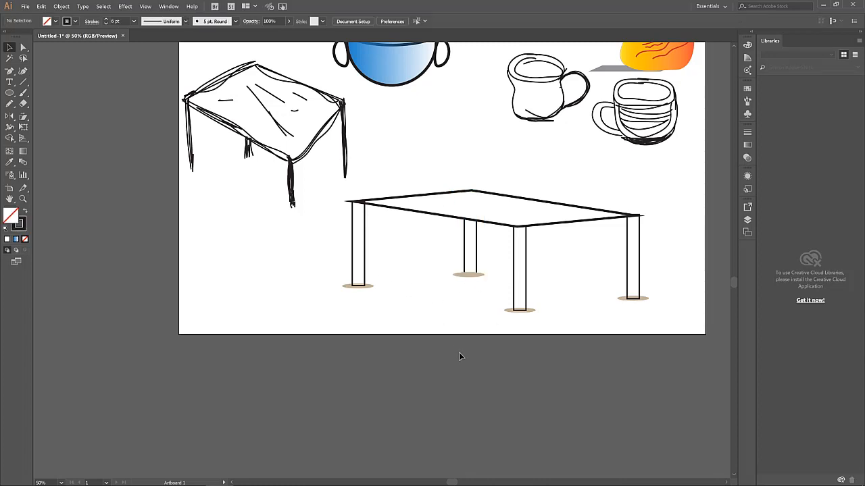
Send the middle leg's tan shadow ellipse to the back, behind the leg
left_click(473, 275)
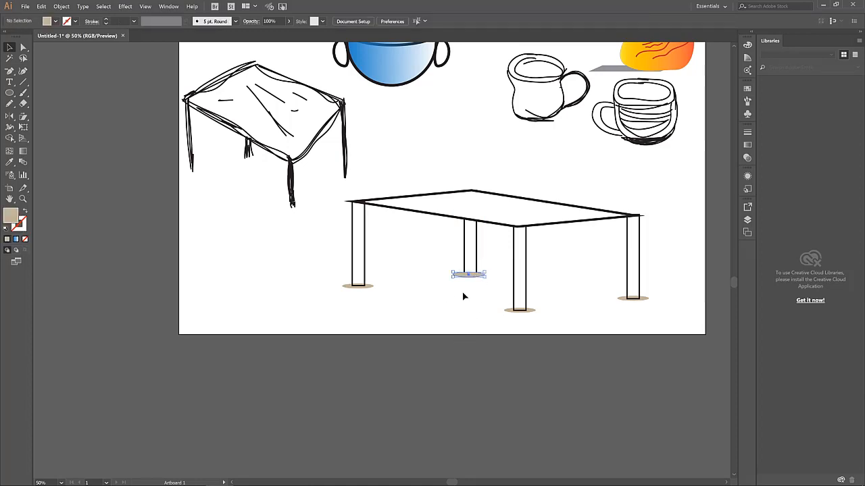
left_click(476, 276)
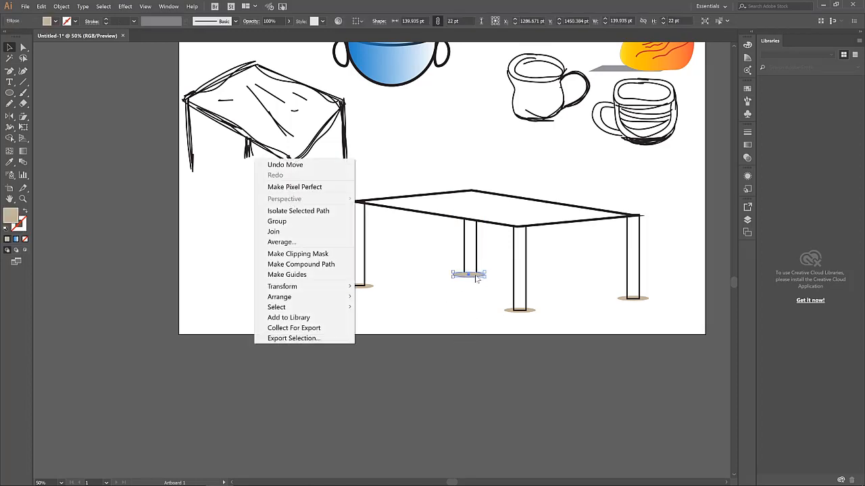
right_click(477, 277)
mouse_move(340, 298)
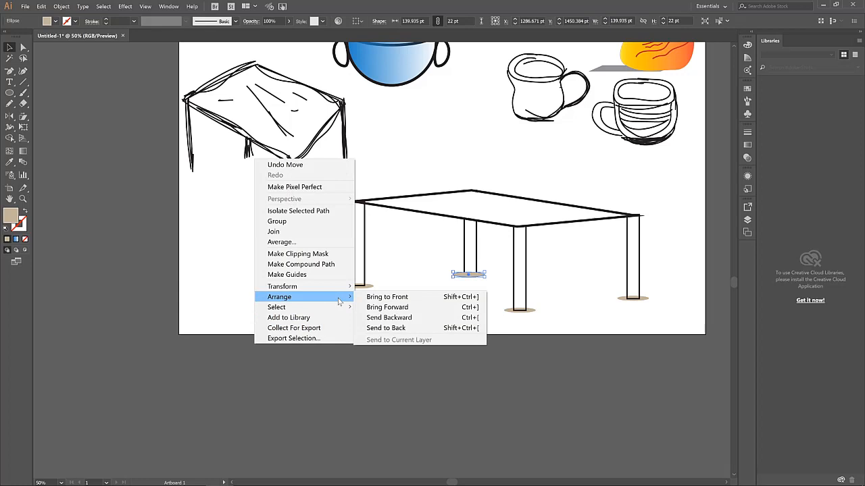
left_click(392, 329)
left_click(414, 313)
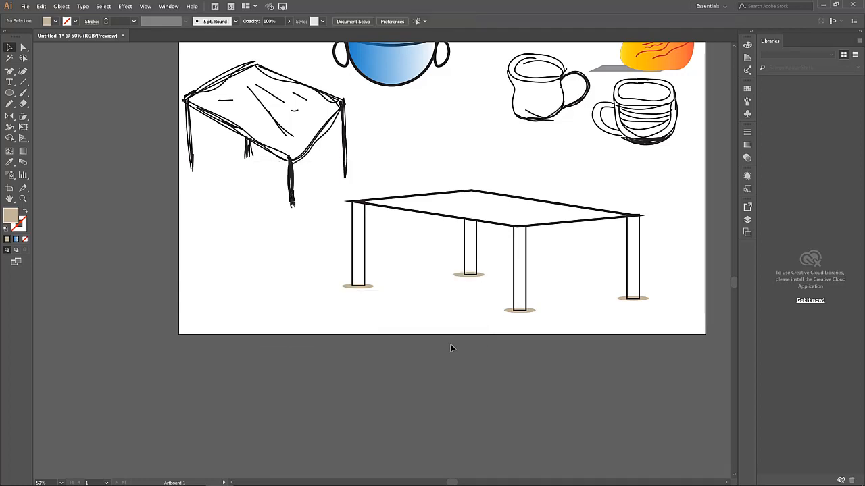
scroll(450, 344, "up", 2)
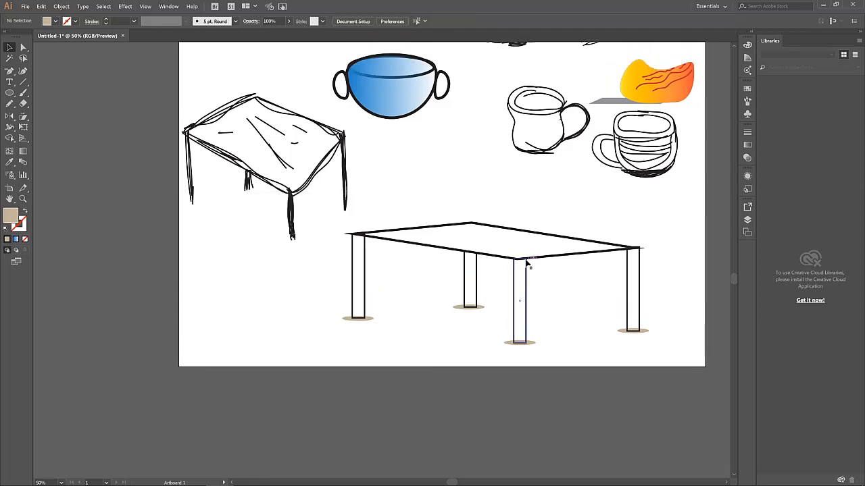
left_click(547, 259)
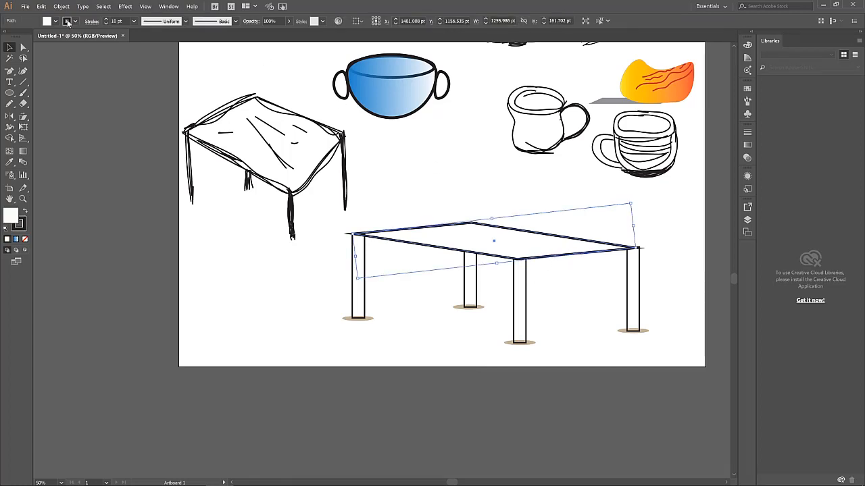
left_click(67, 22)
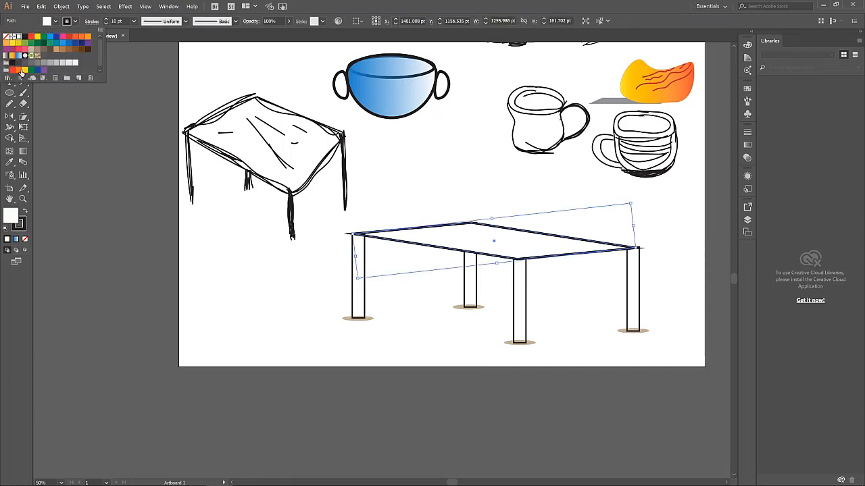
left_click(21, 56)
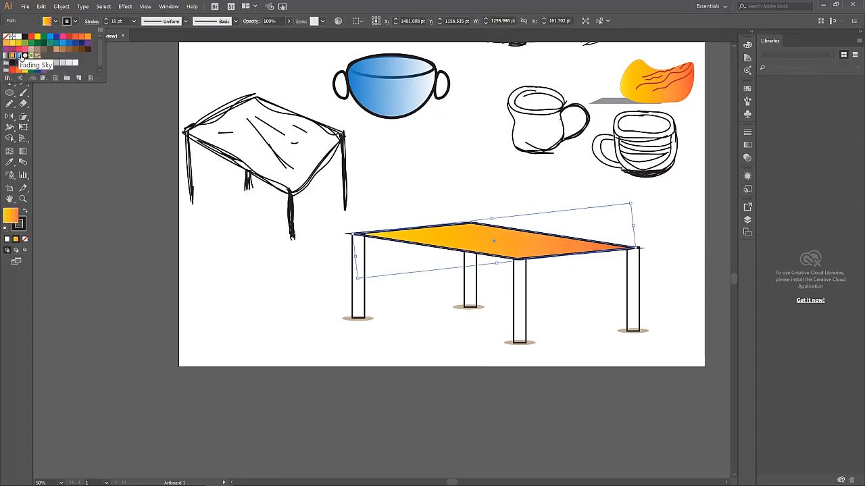
left_click(21, 56)
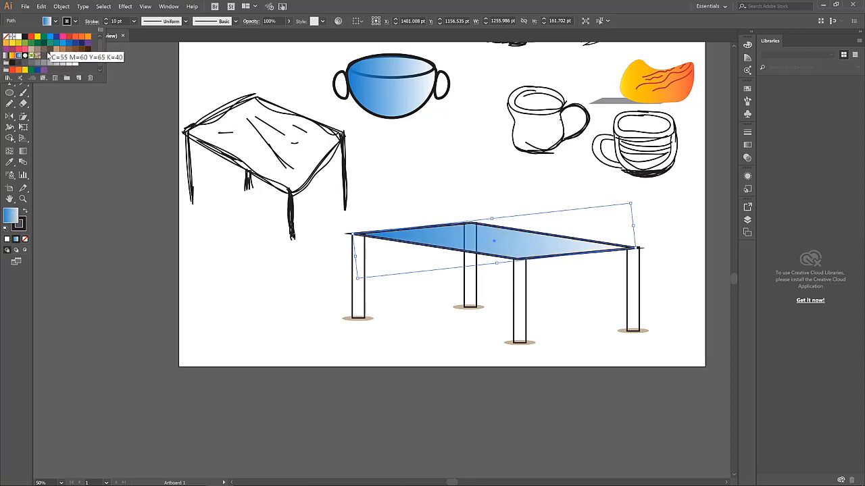
left_click(62, 42)
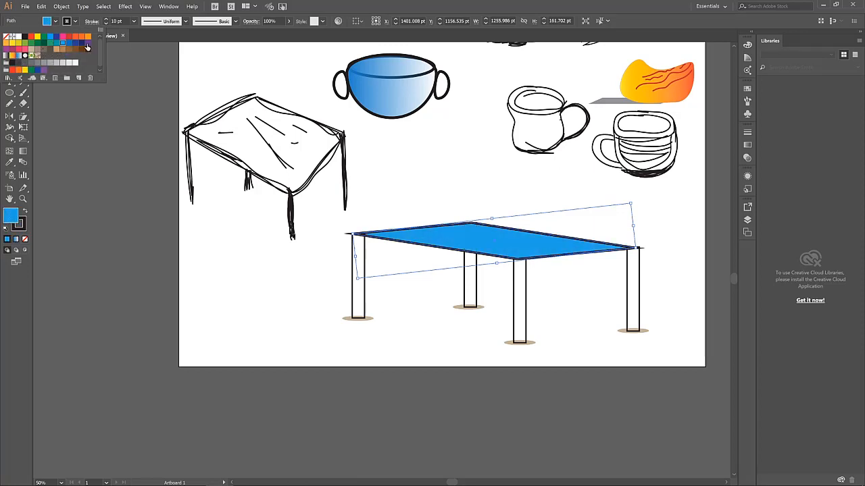
left_click(80, 36)
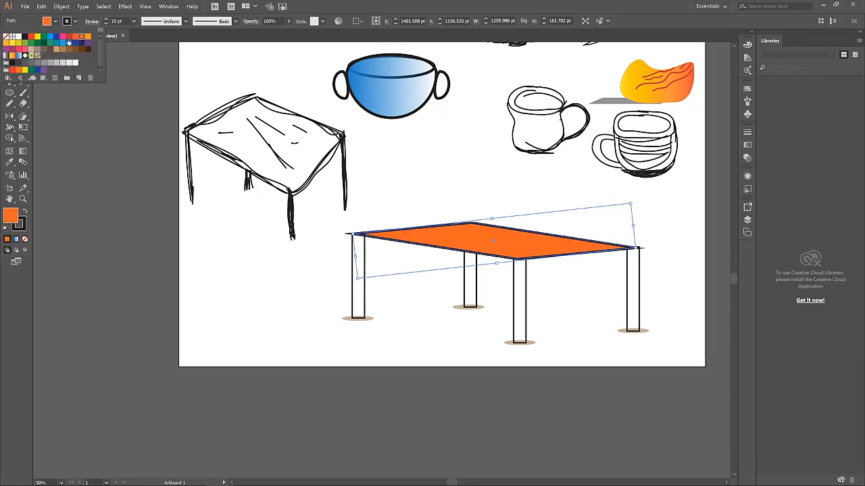
left_click(13, 36)
left_click(236, 264)
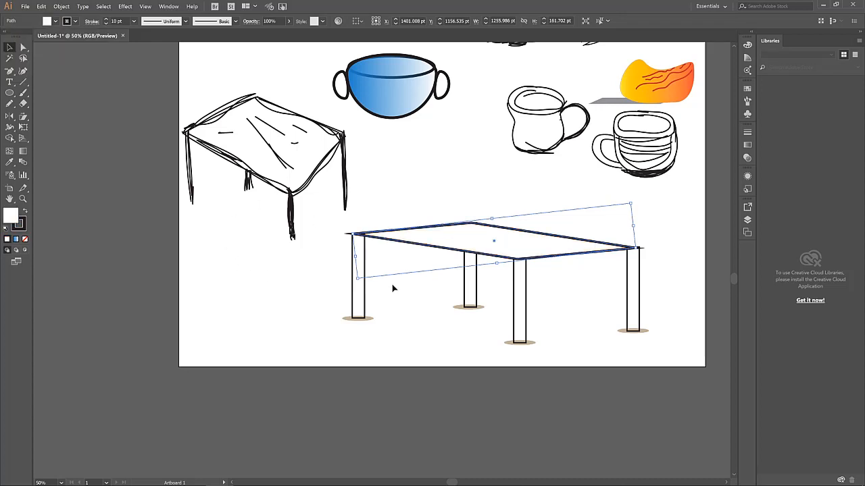
left_click(684, 281)
scroll(684, 280, "up", 2)
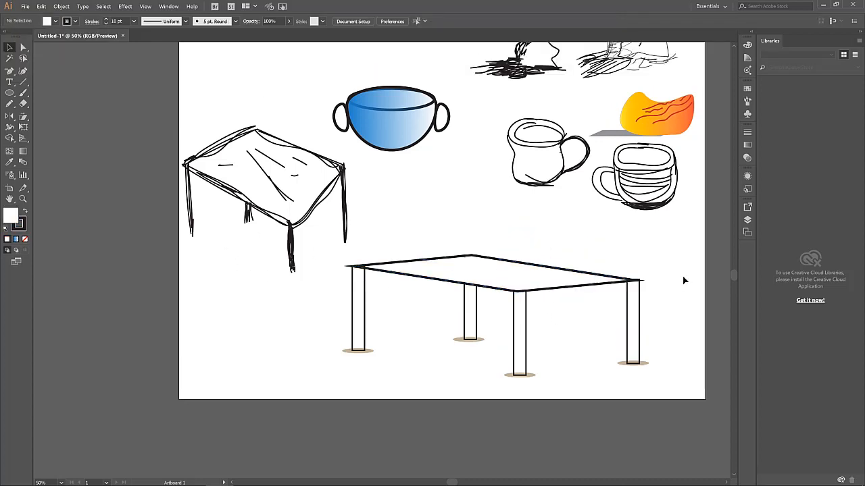
Pick the Pen Tool (P) from the pen flyout in the Tools panel
scroll(615, 270, "up", 2)
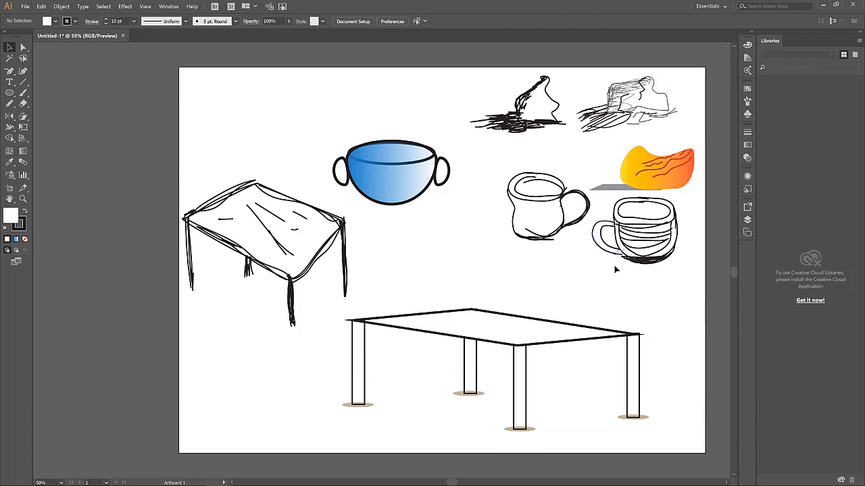
scroll(614, 270, "down", 2)
scroll(615, 270, "up", 1)
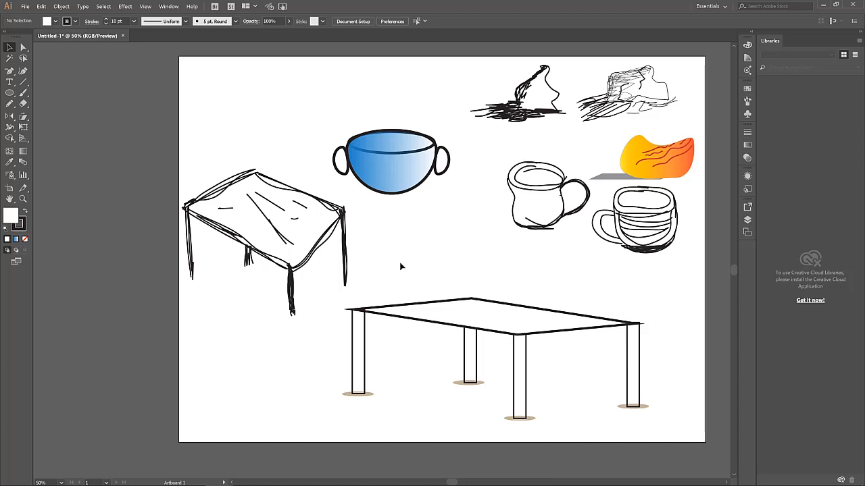
left_click(9, 70)
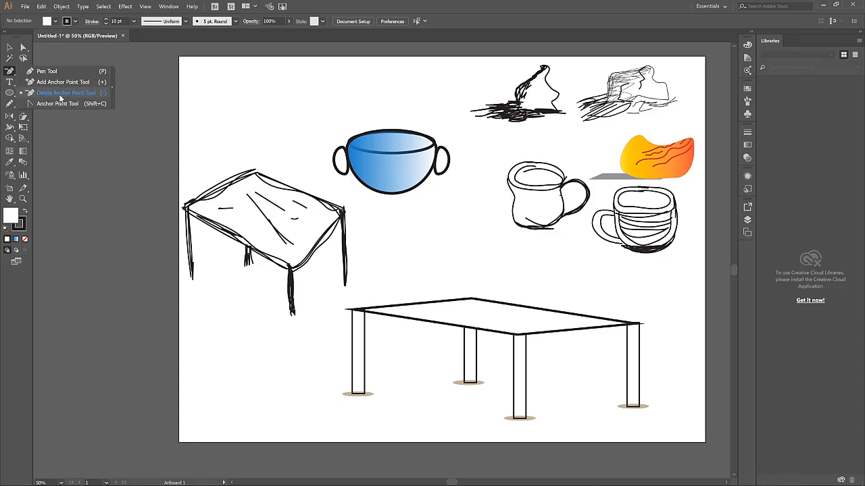
left_click(11, 73)
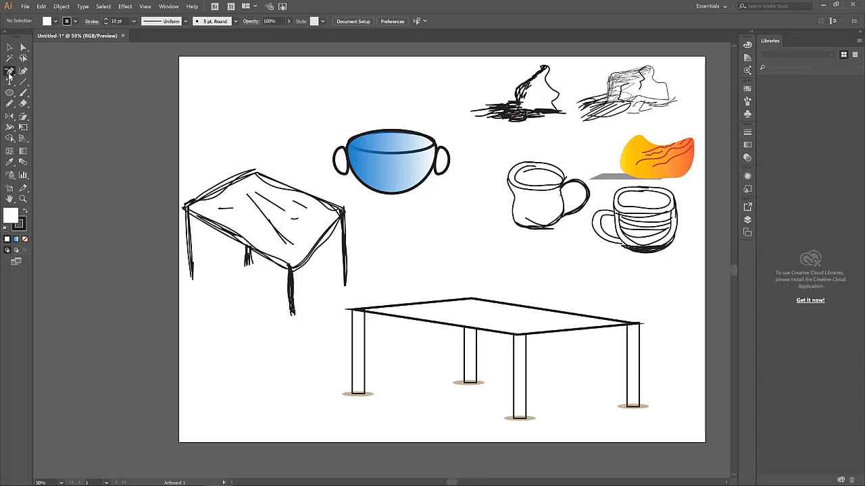